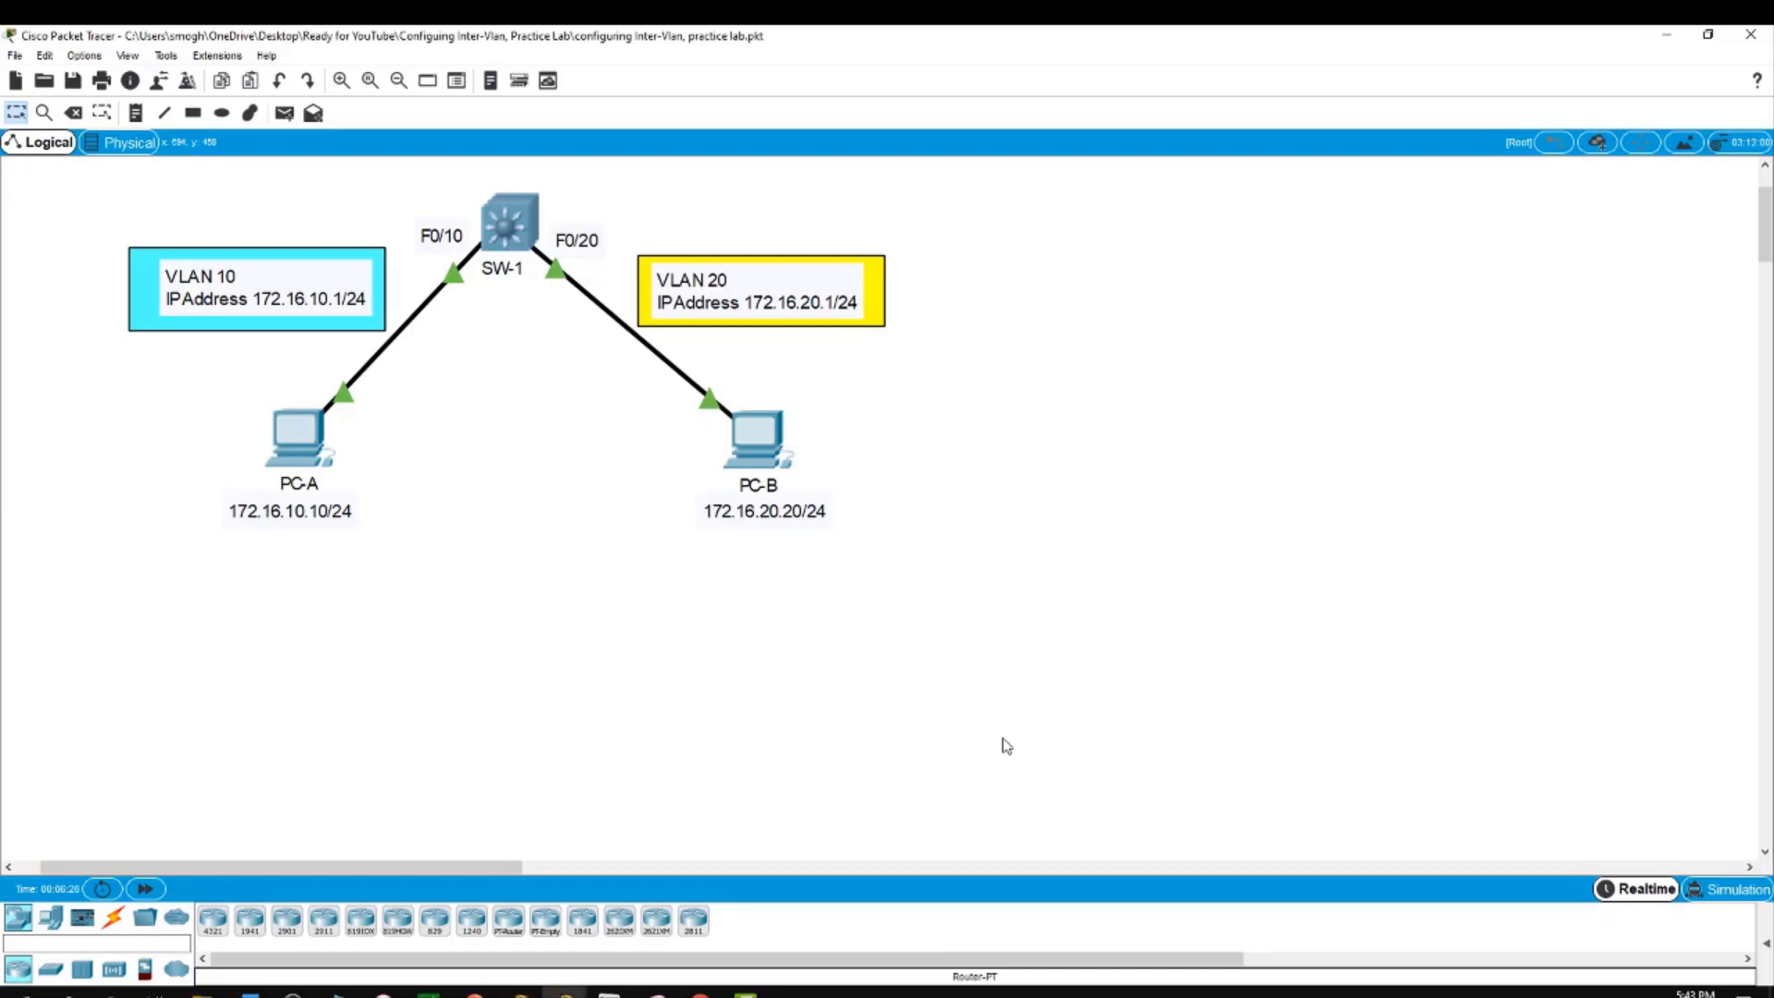
# Open PC-A's IP configuration and examine its static address, subnet mask and default gateway
pyautogui.click(300, 436)
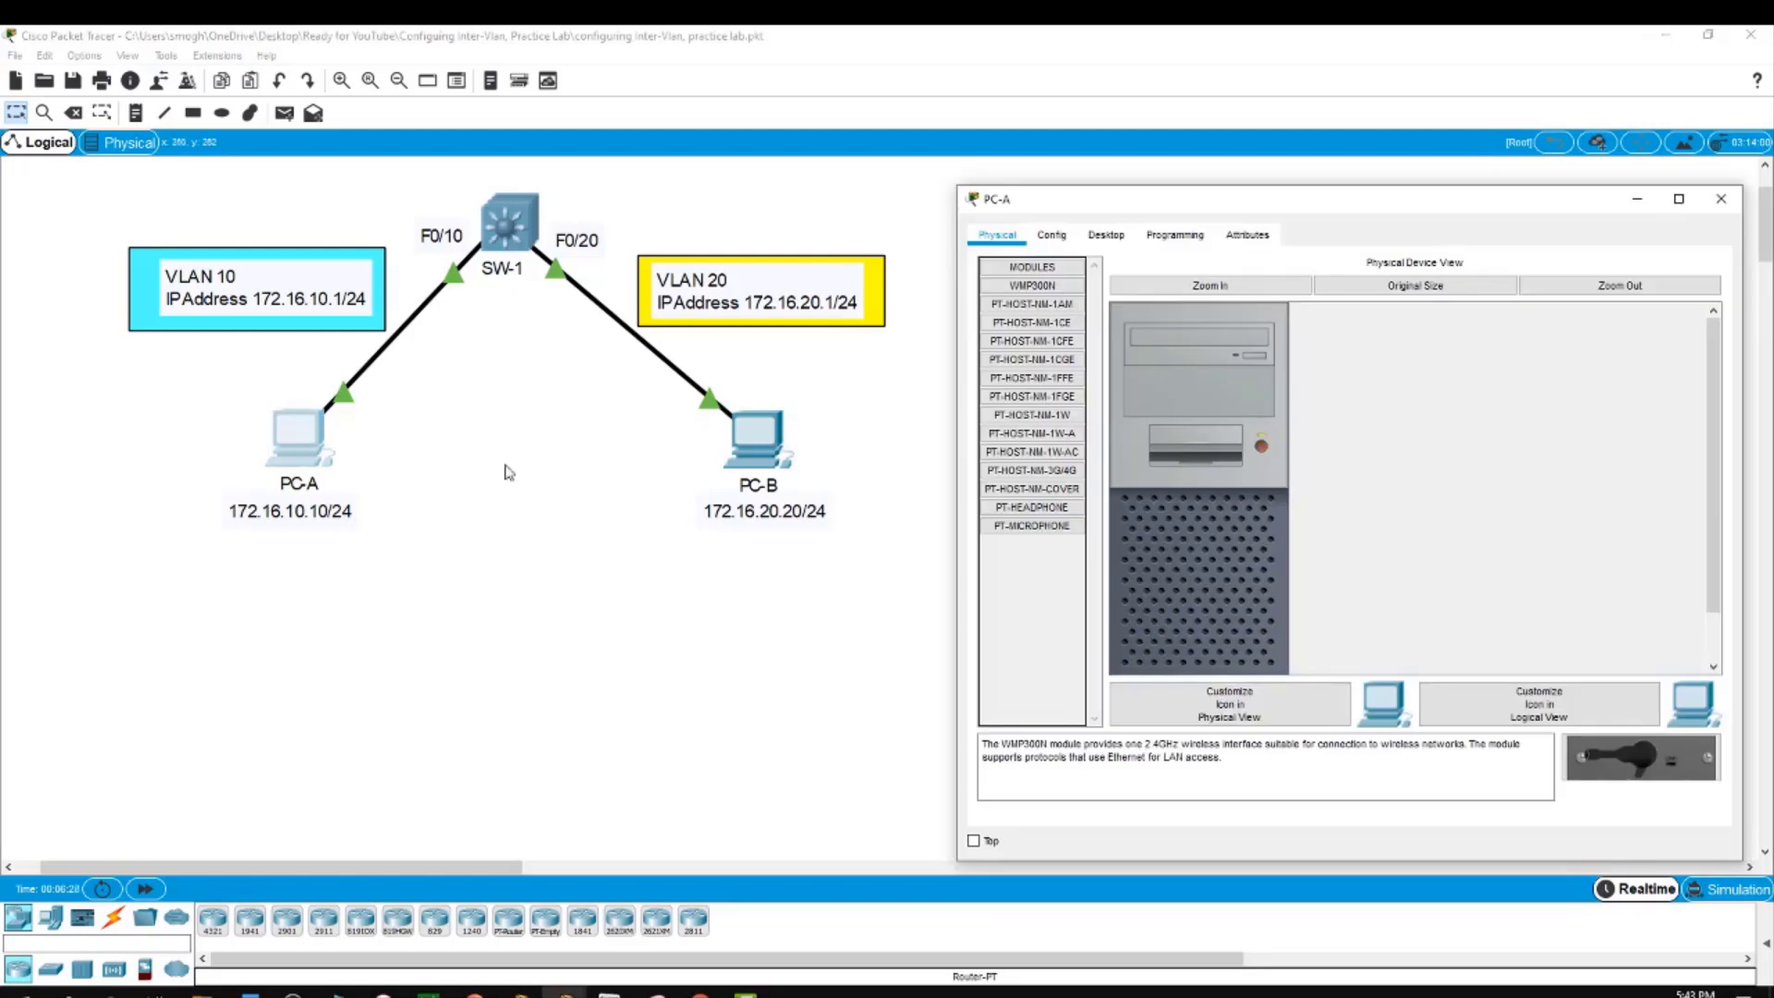
pyautogui.click(1116, 236)
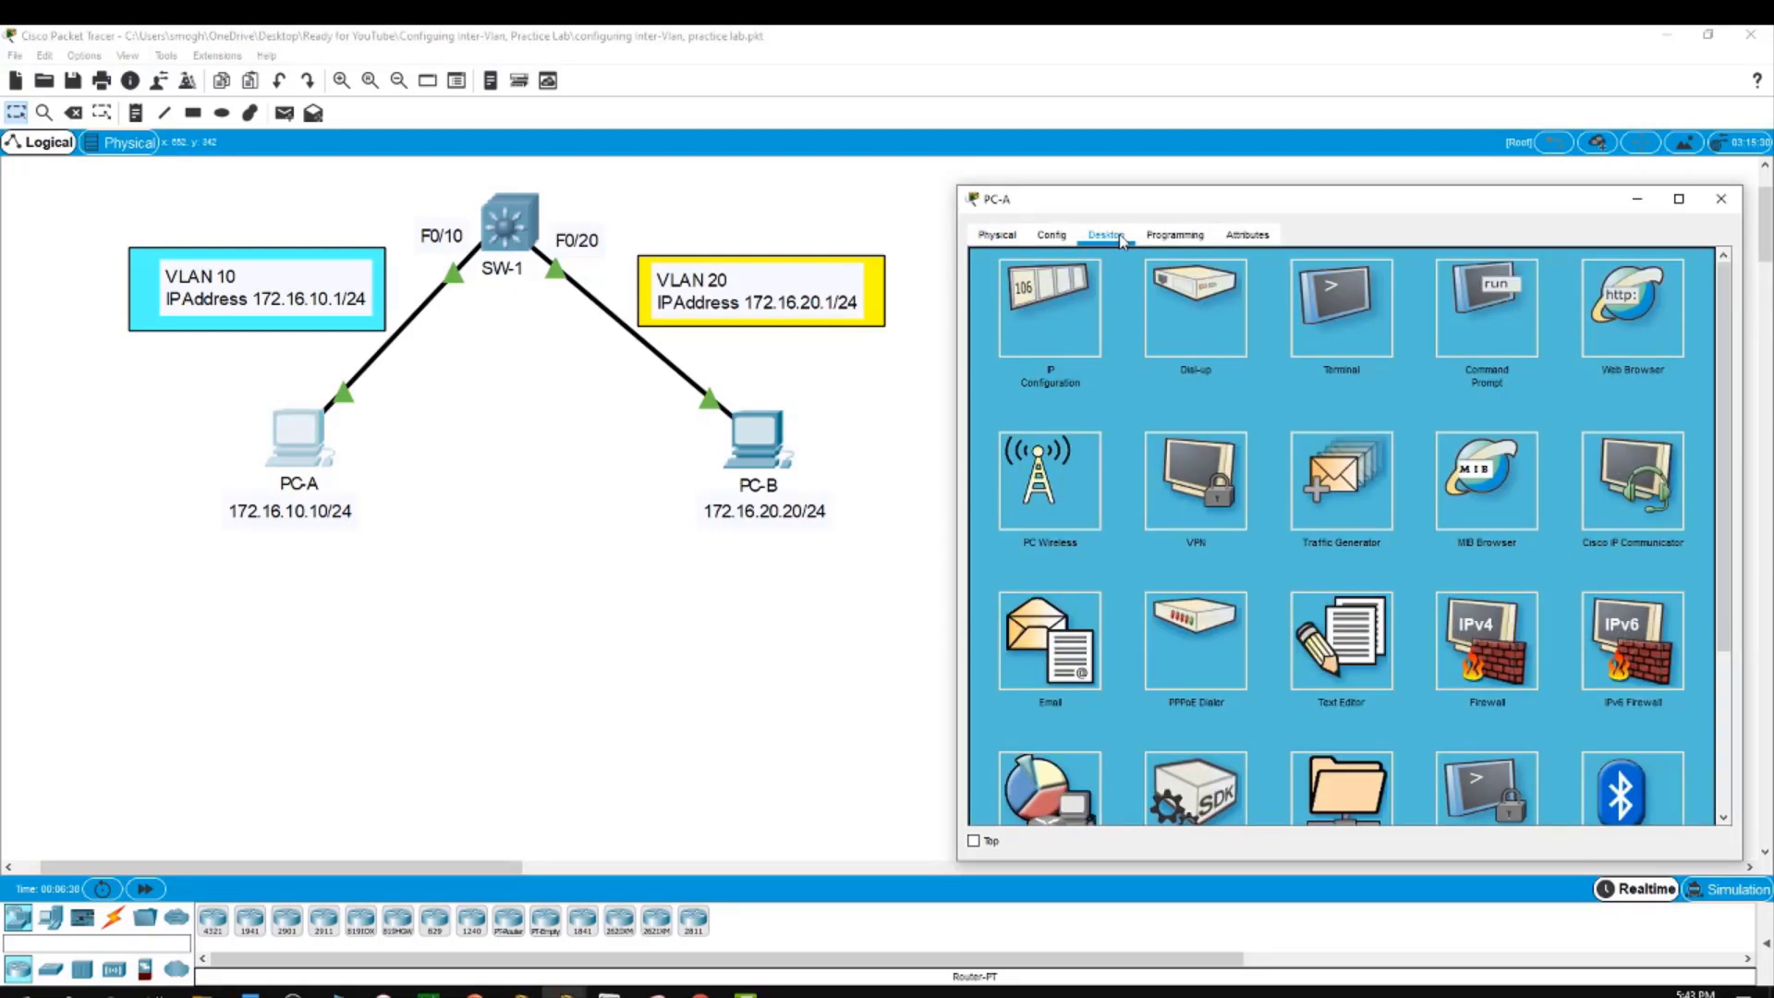
pyautogui.click(1045, 305)
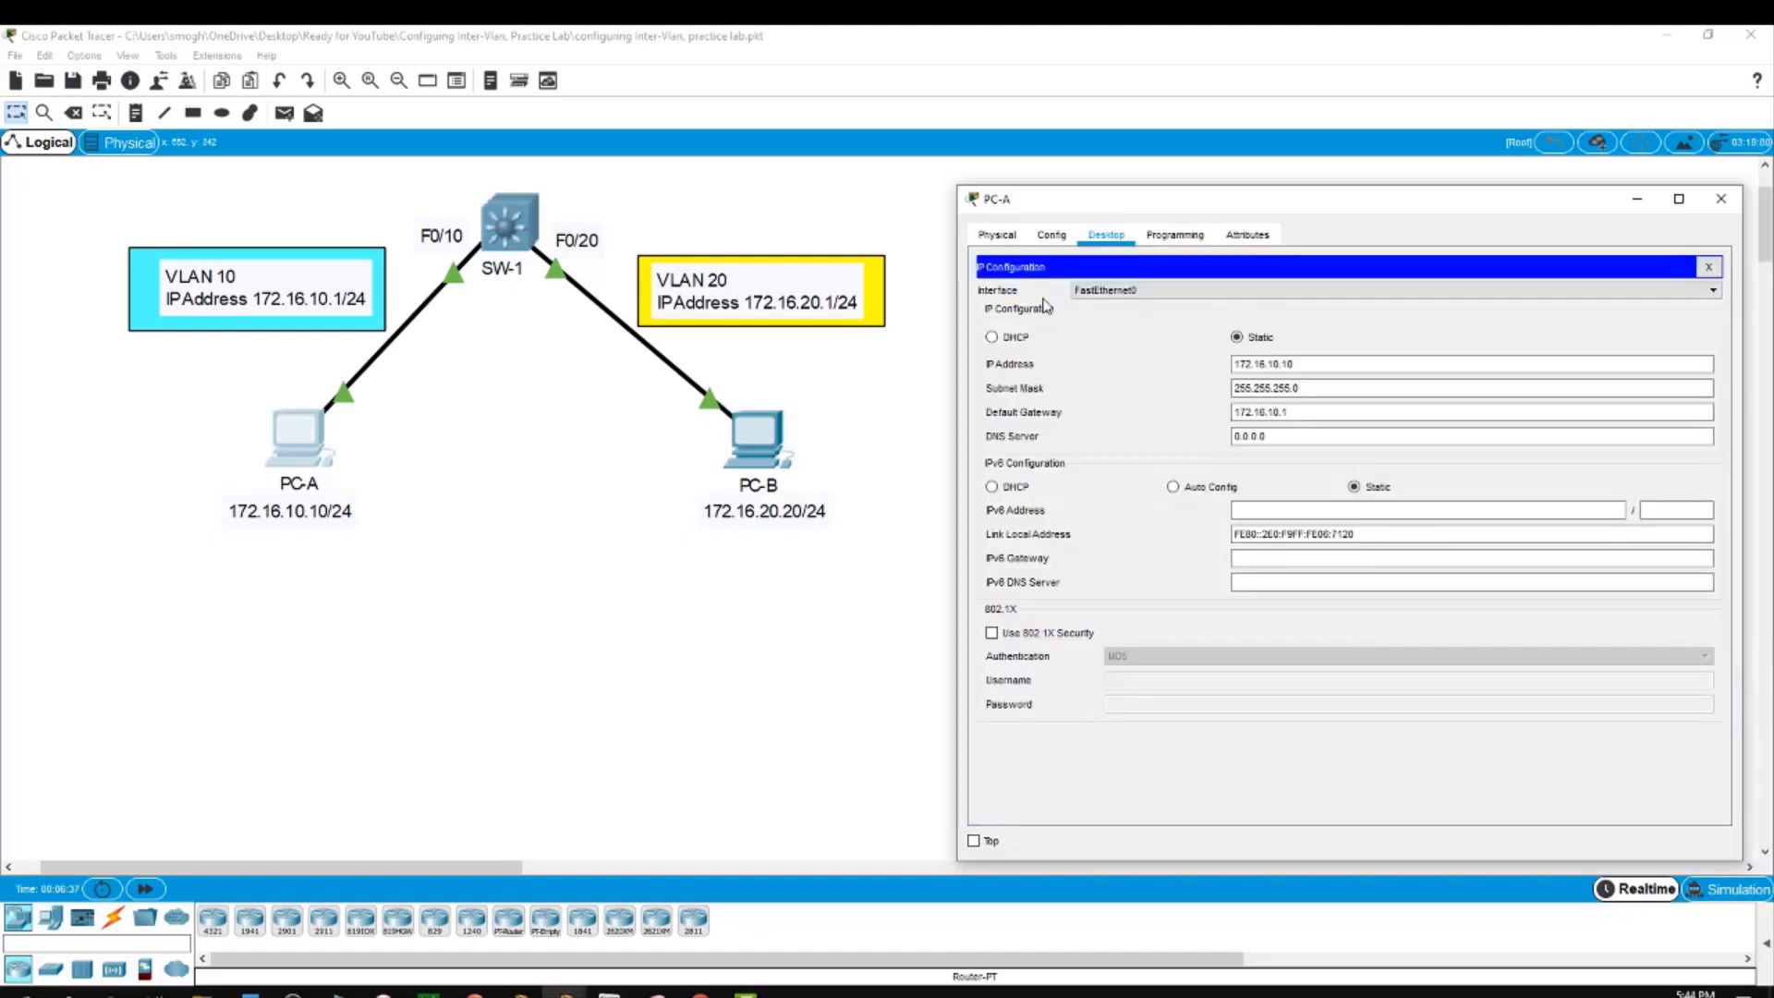
# Examine PC-B's static IP address, subnet mask and default gateway, and return to the topology
pyautogui.click(772, 444)
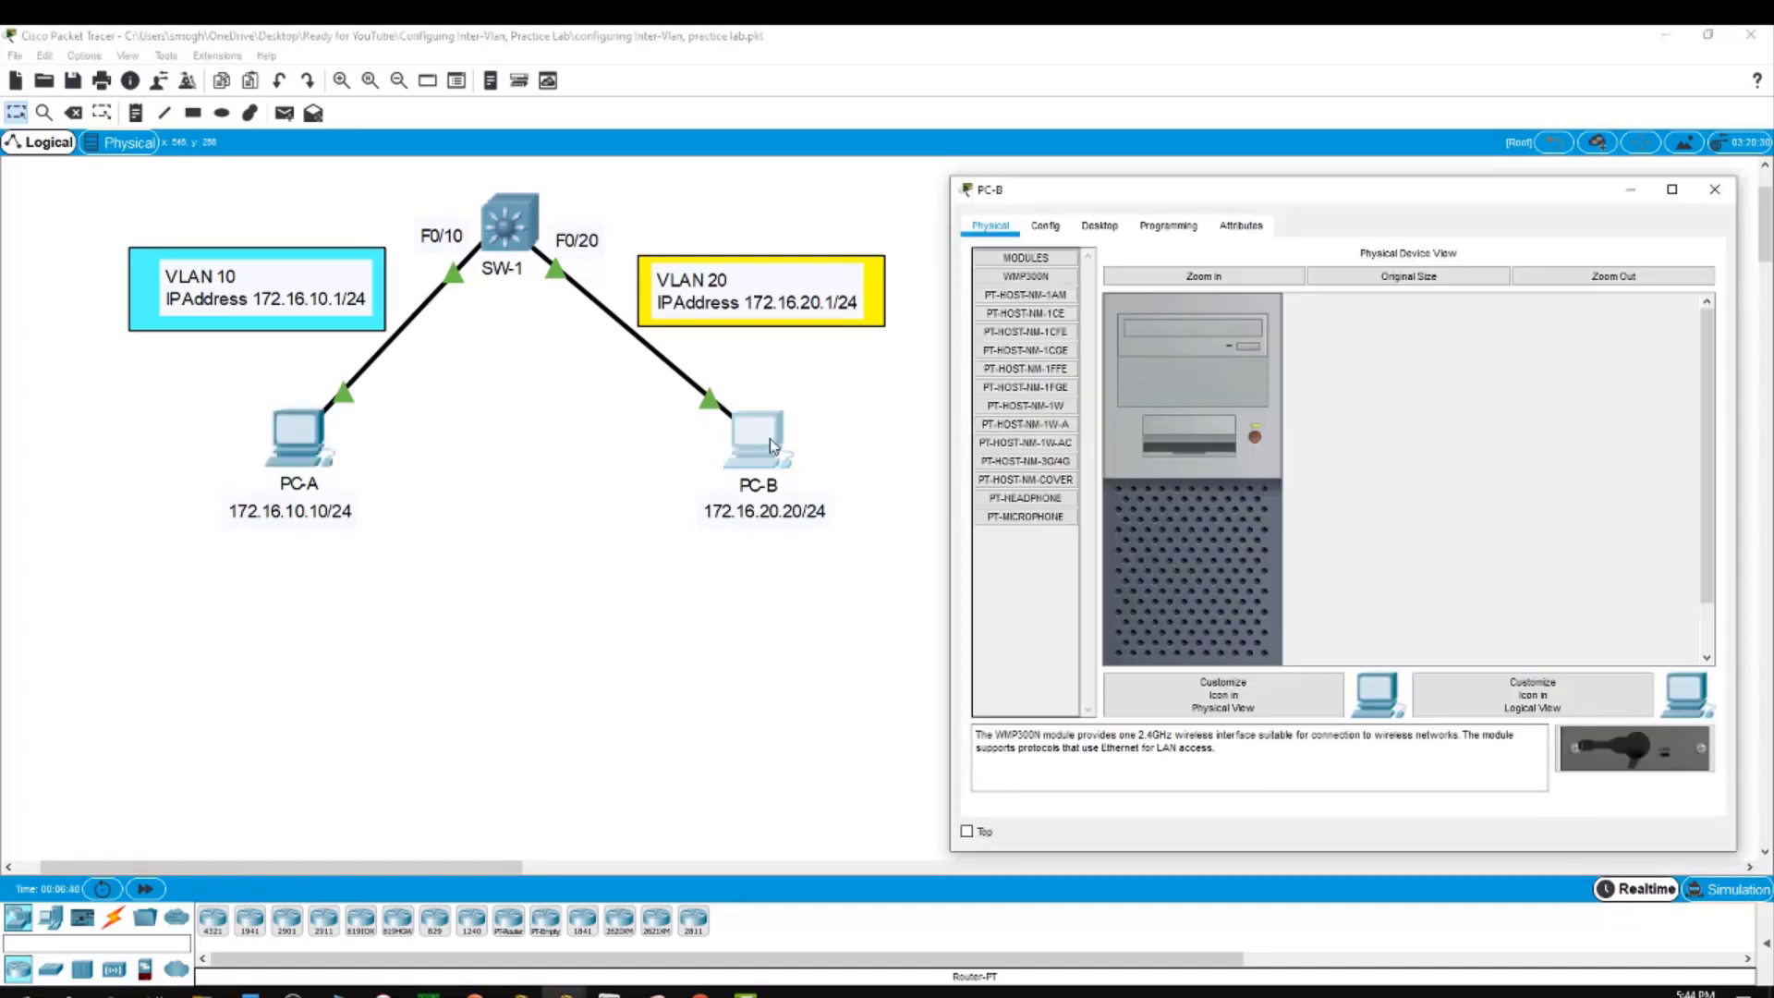
pyautogui.click(1118, 231)
pyautogui.click(1039, 324)
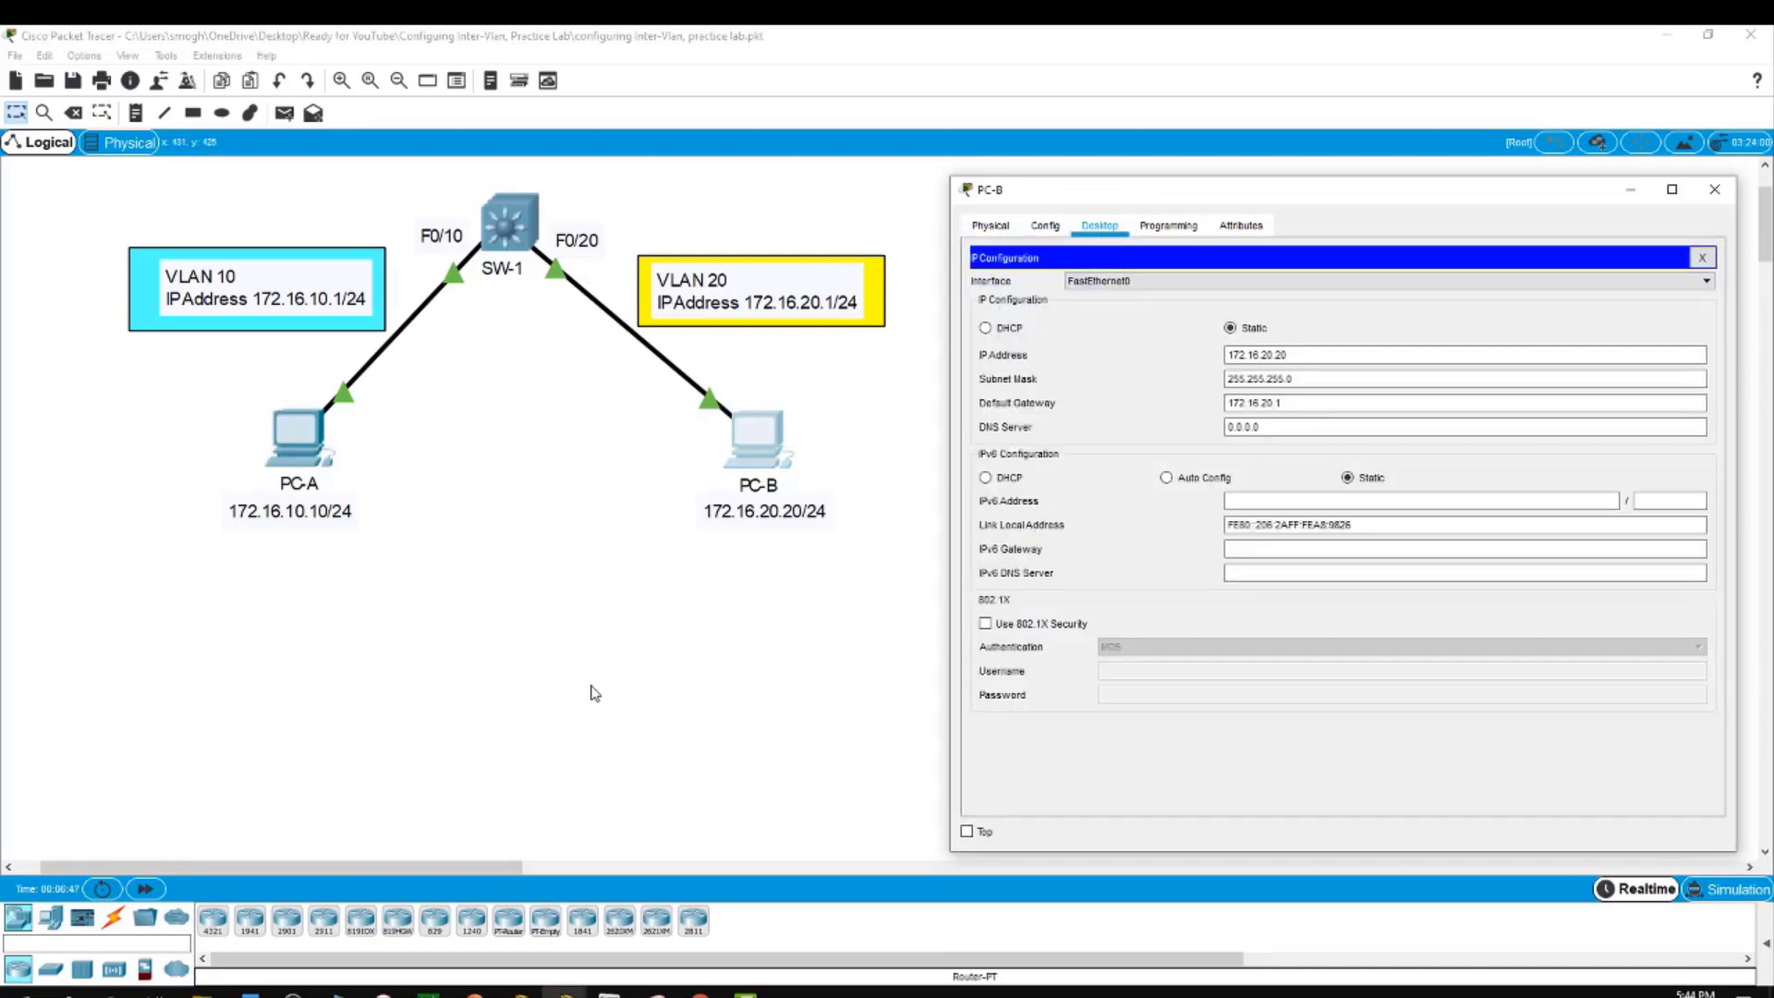
pyautogui.click(537, 706)
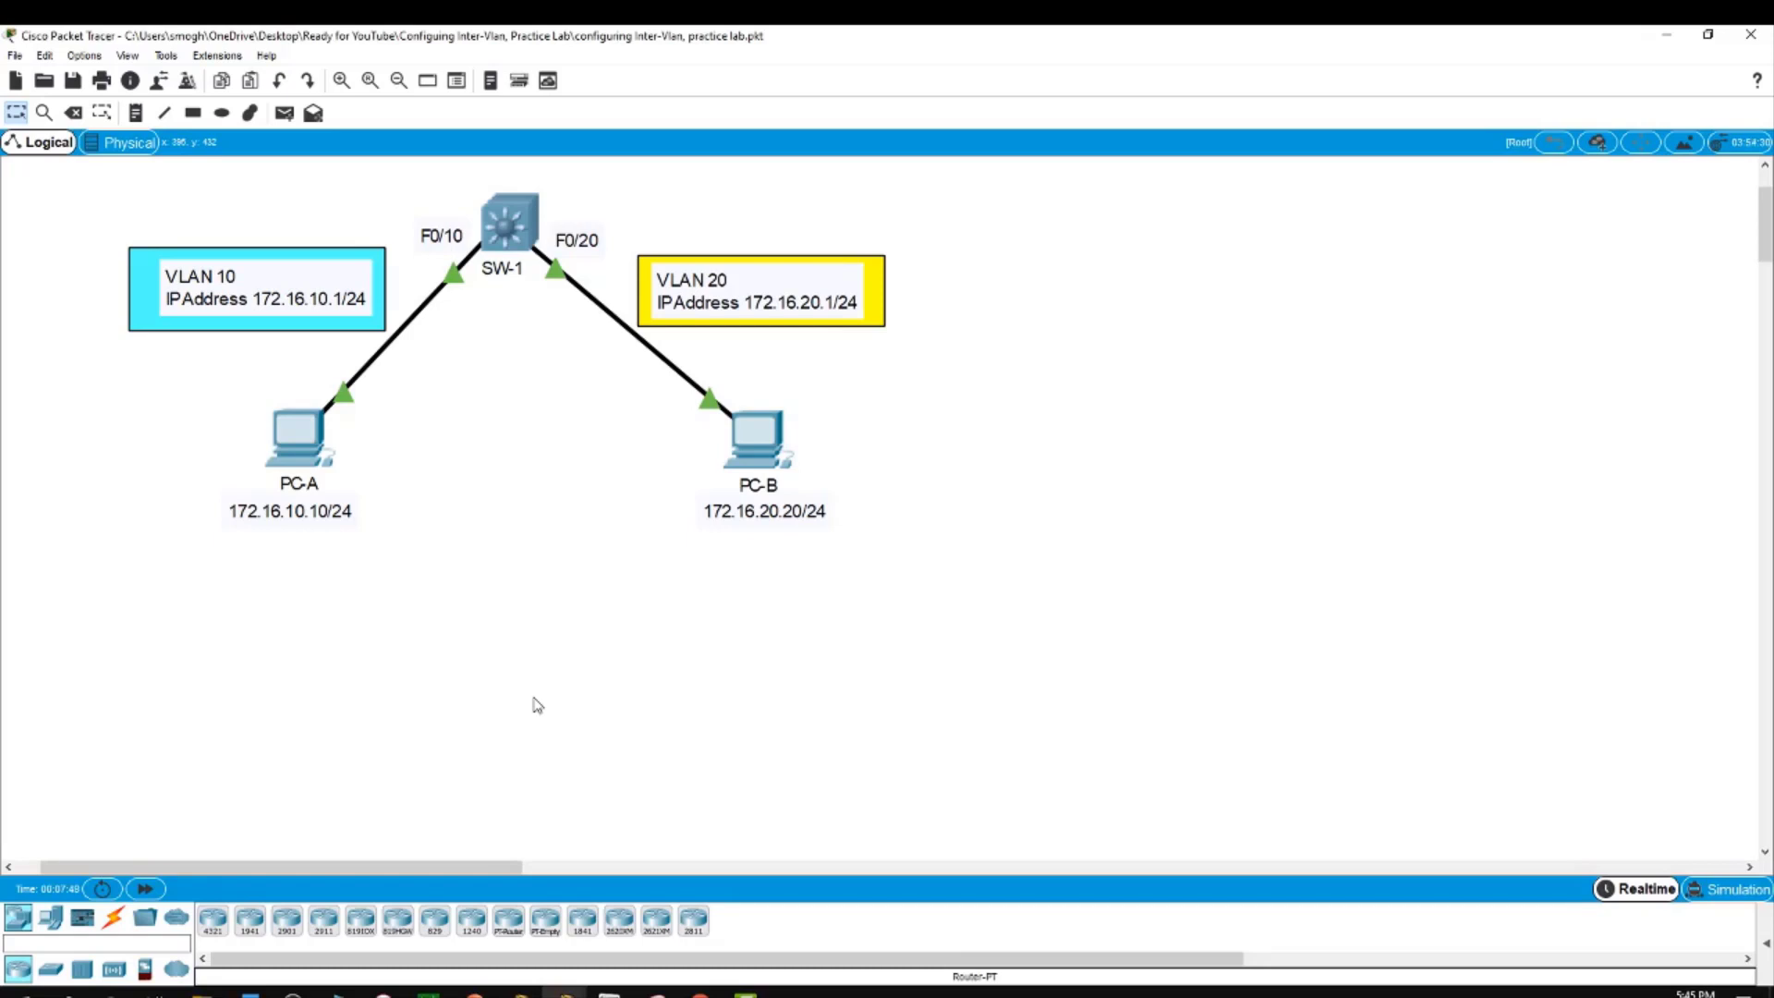
# Ping 172.16.20.20 from PC-A's command prompt to test connectivity to PC-B, and stop the ping before it completes
pyautogui.click(296, 455)
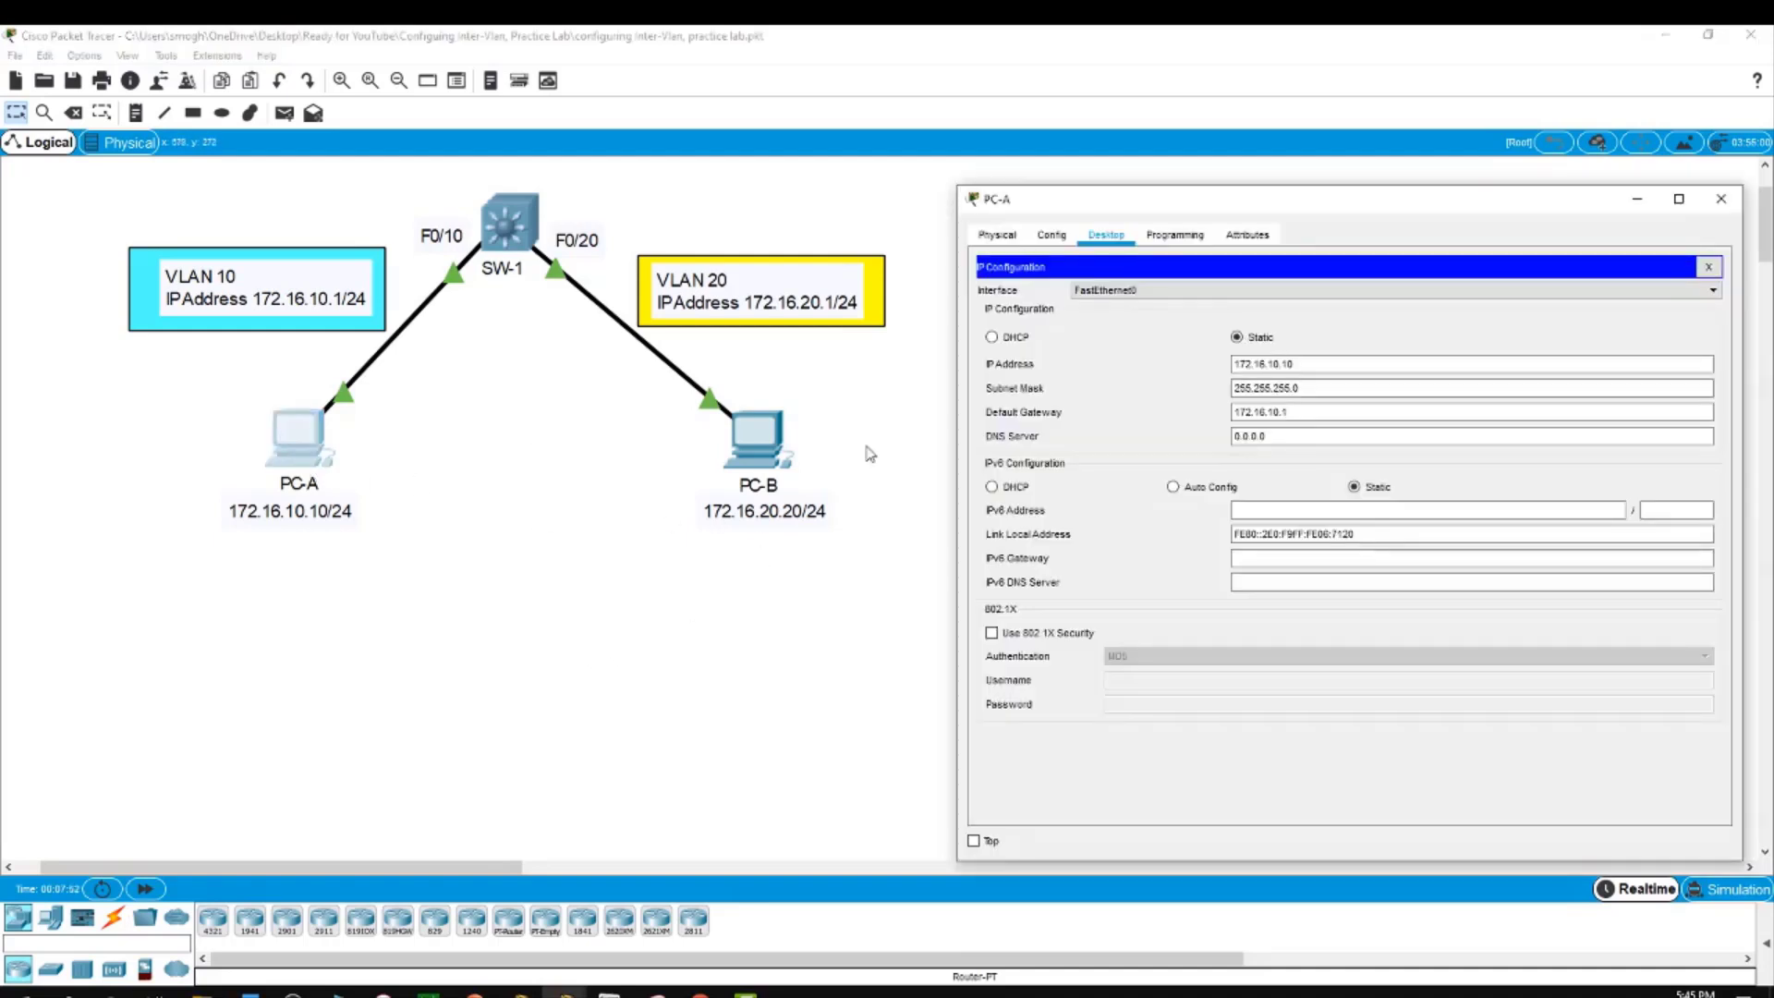
pyautogui.click(1705, 267)
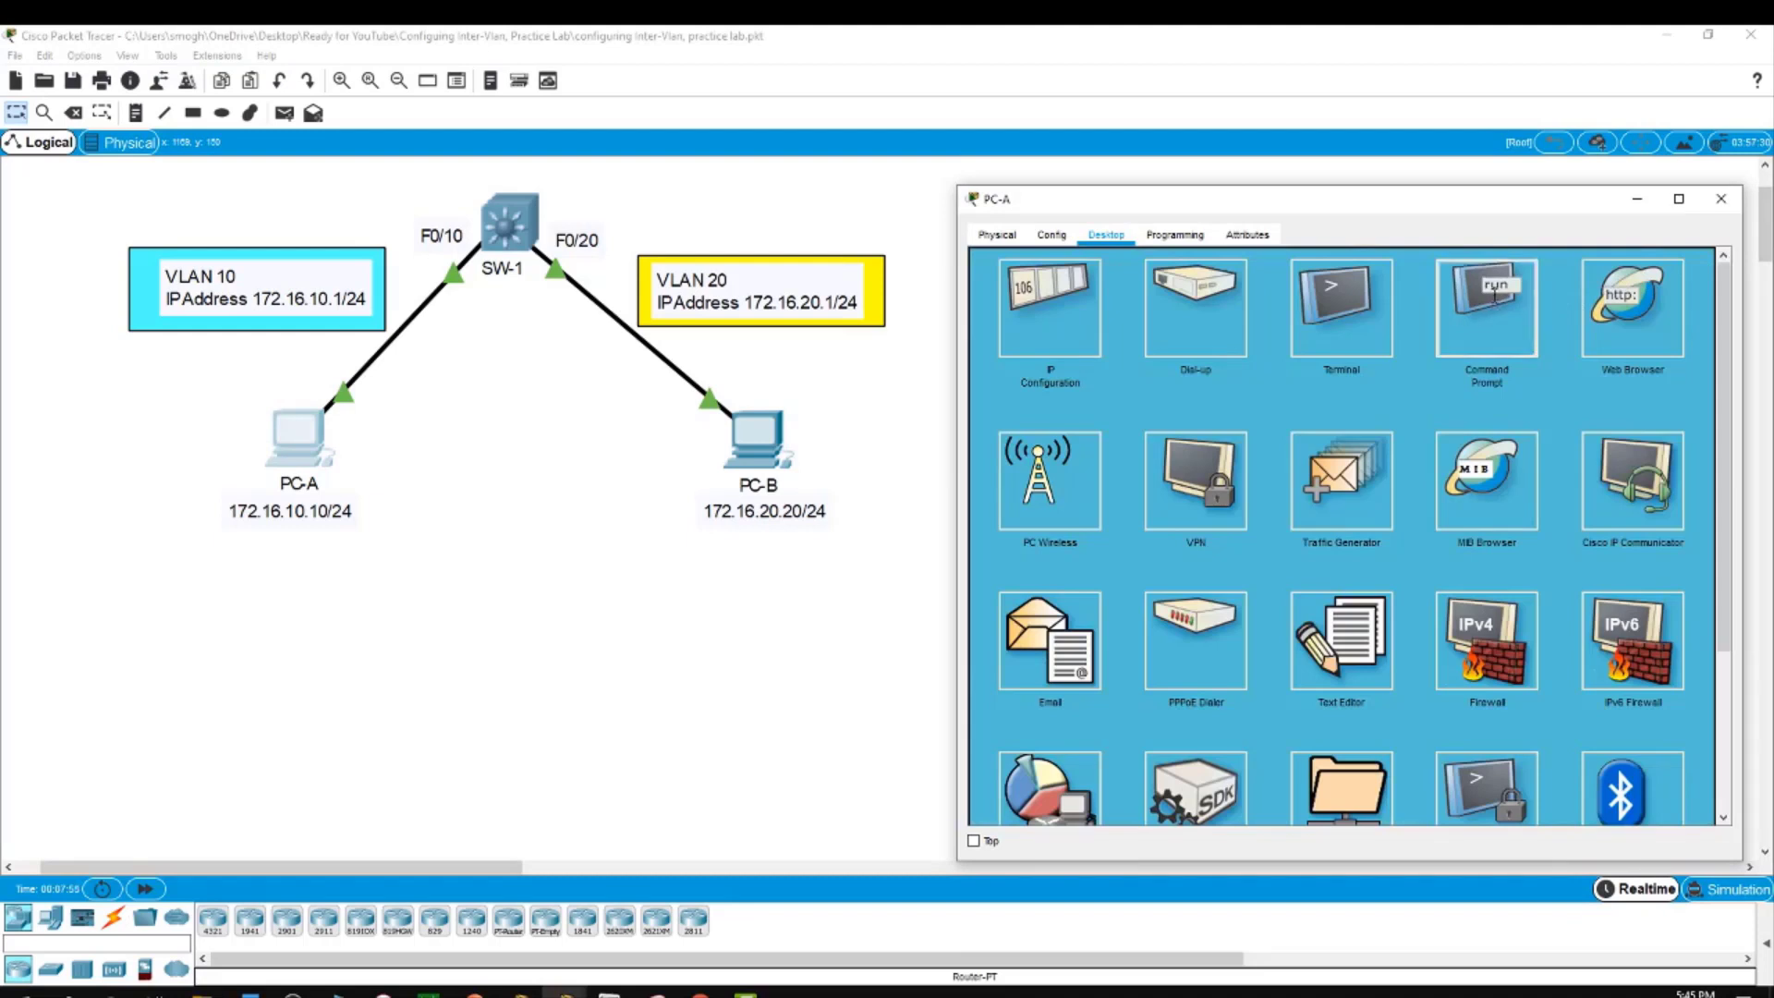
pyautogui.click(1494, 294)
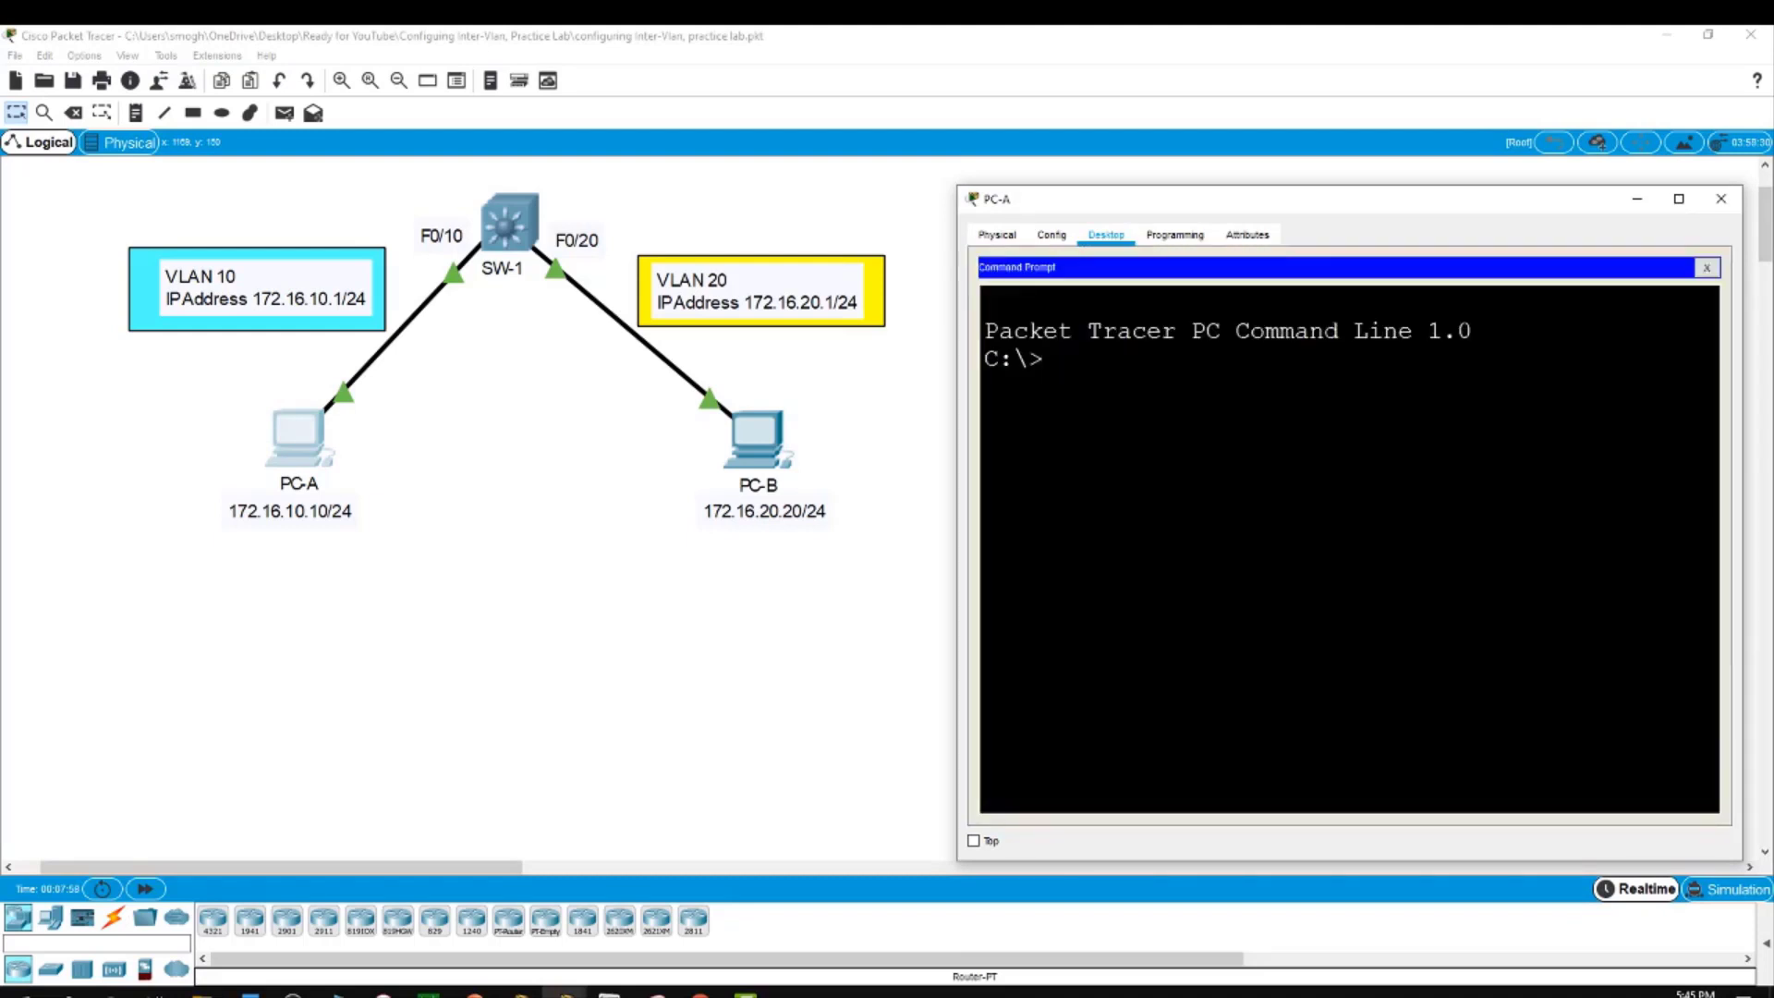
pyautogui.write('ping 172.')
pyautogui.write('16.20.20')
pyautogui.press('Return')
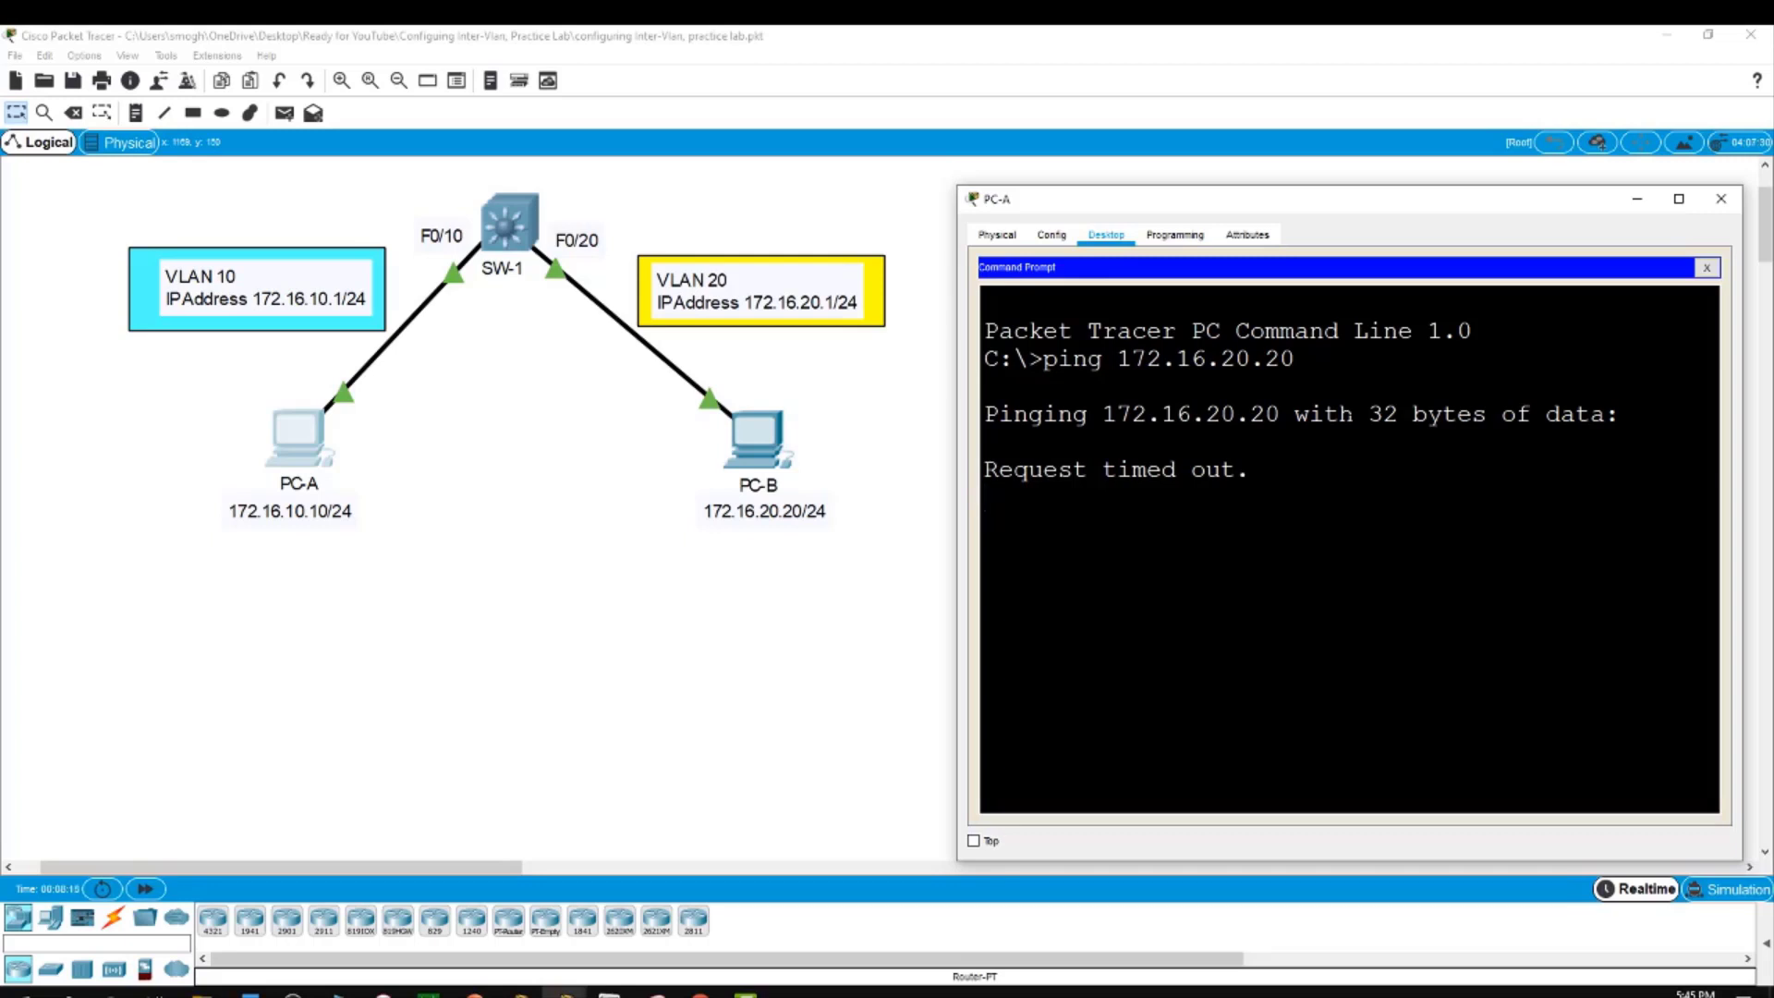
pyautogui.hotkey('ctrl', 'c')
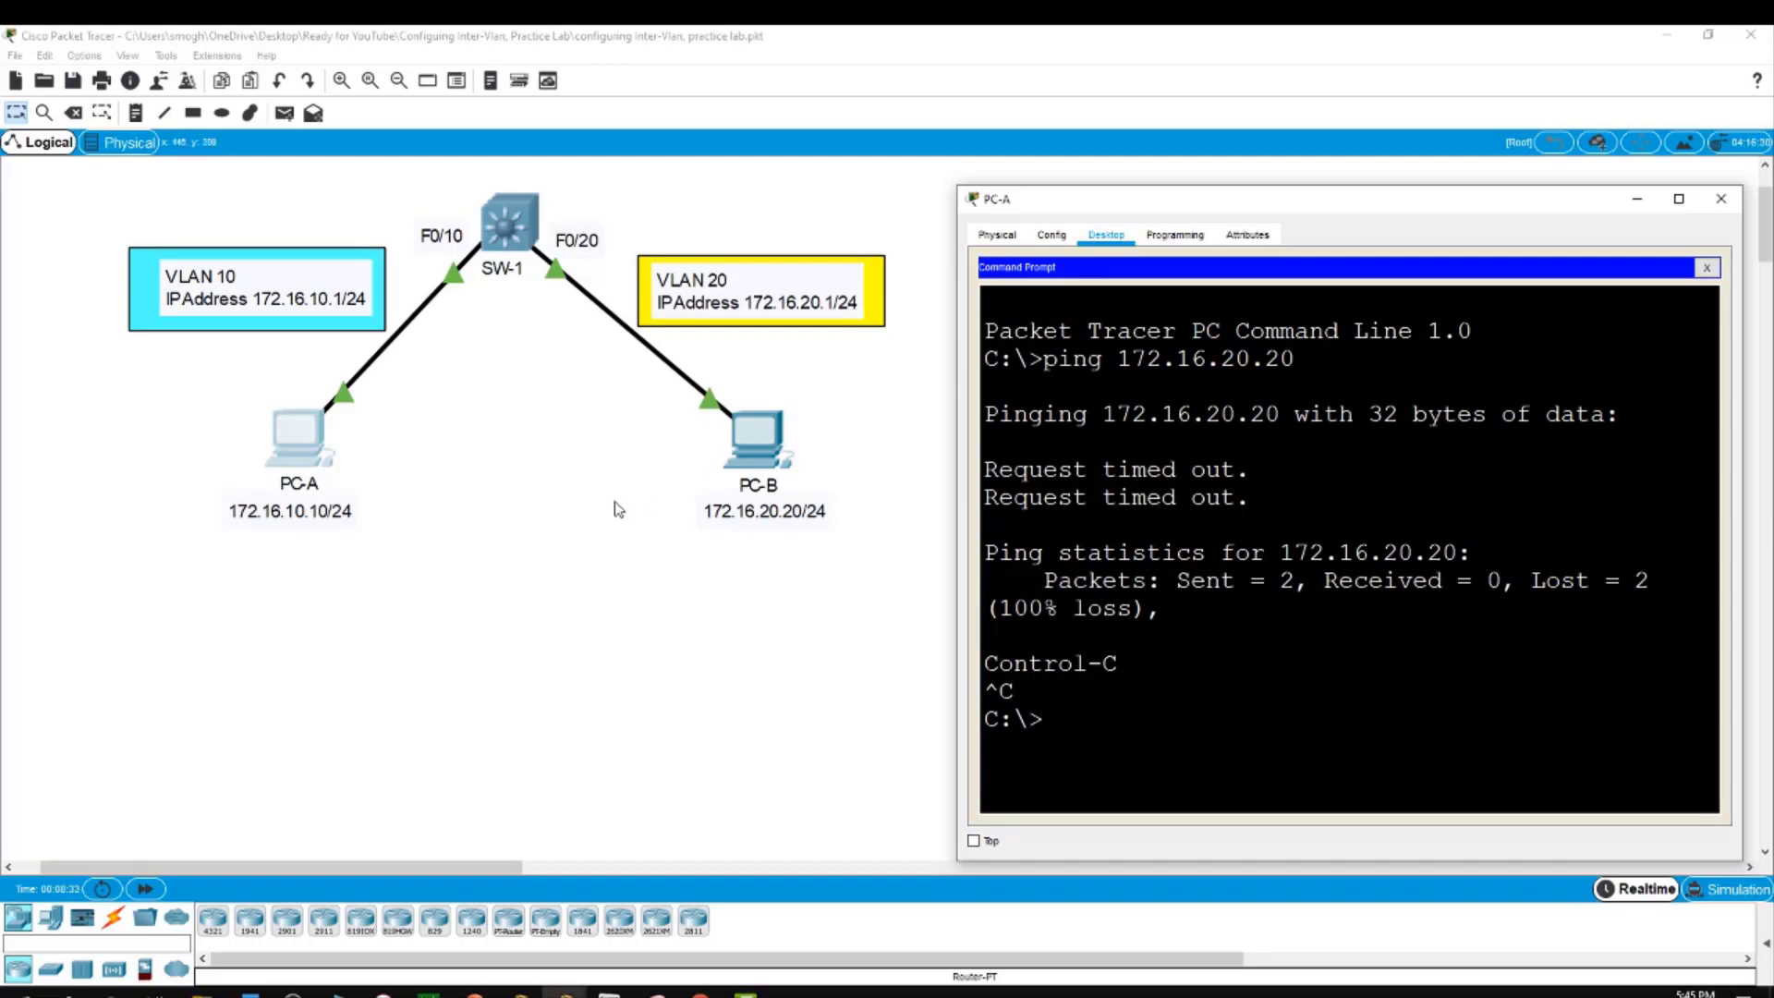
# In the switch's command line, enter configuration mode, set the hostname to SW-1 and return to privileged mode
pyautogui.click(627, 603)
pyautogui.click(505, 256)
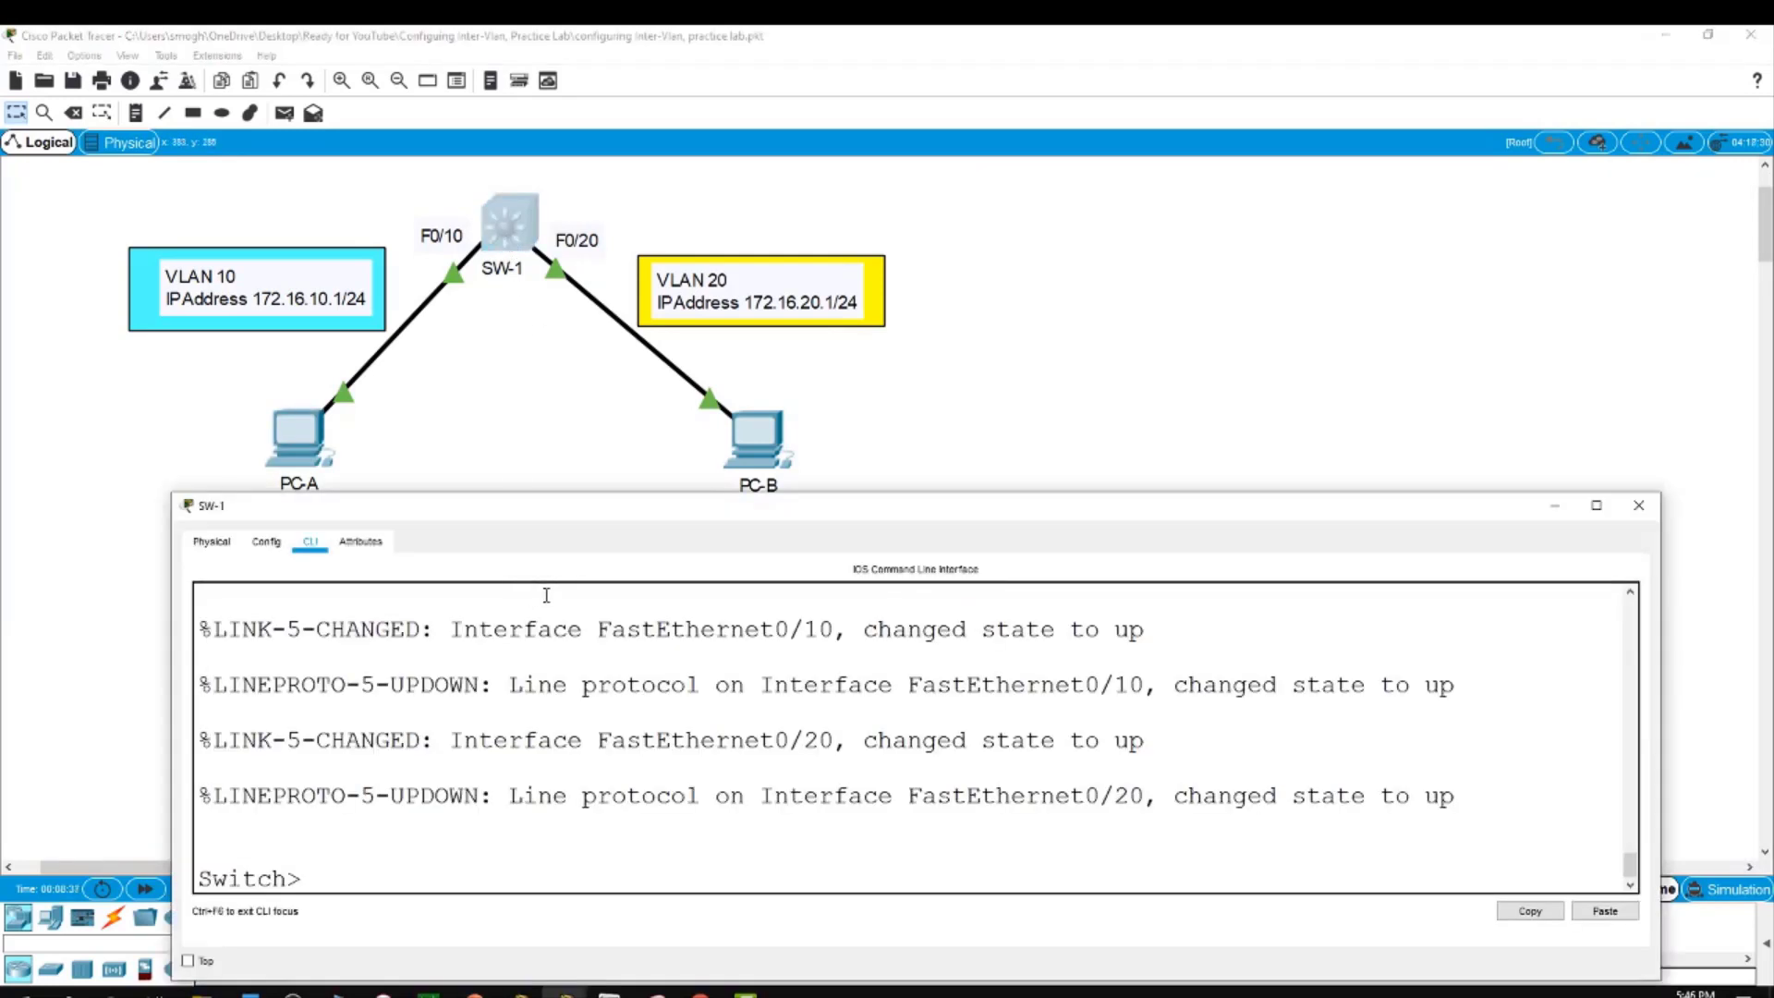
pyautogui.write('en')
pyautogui.press('Return')
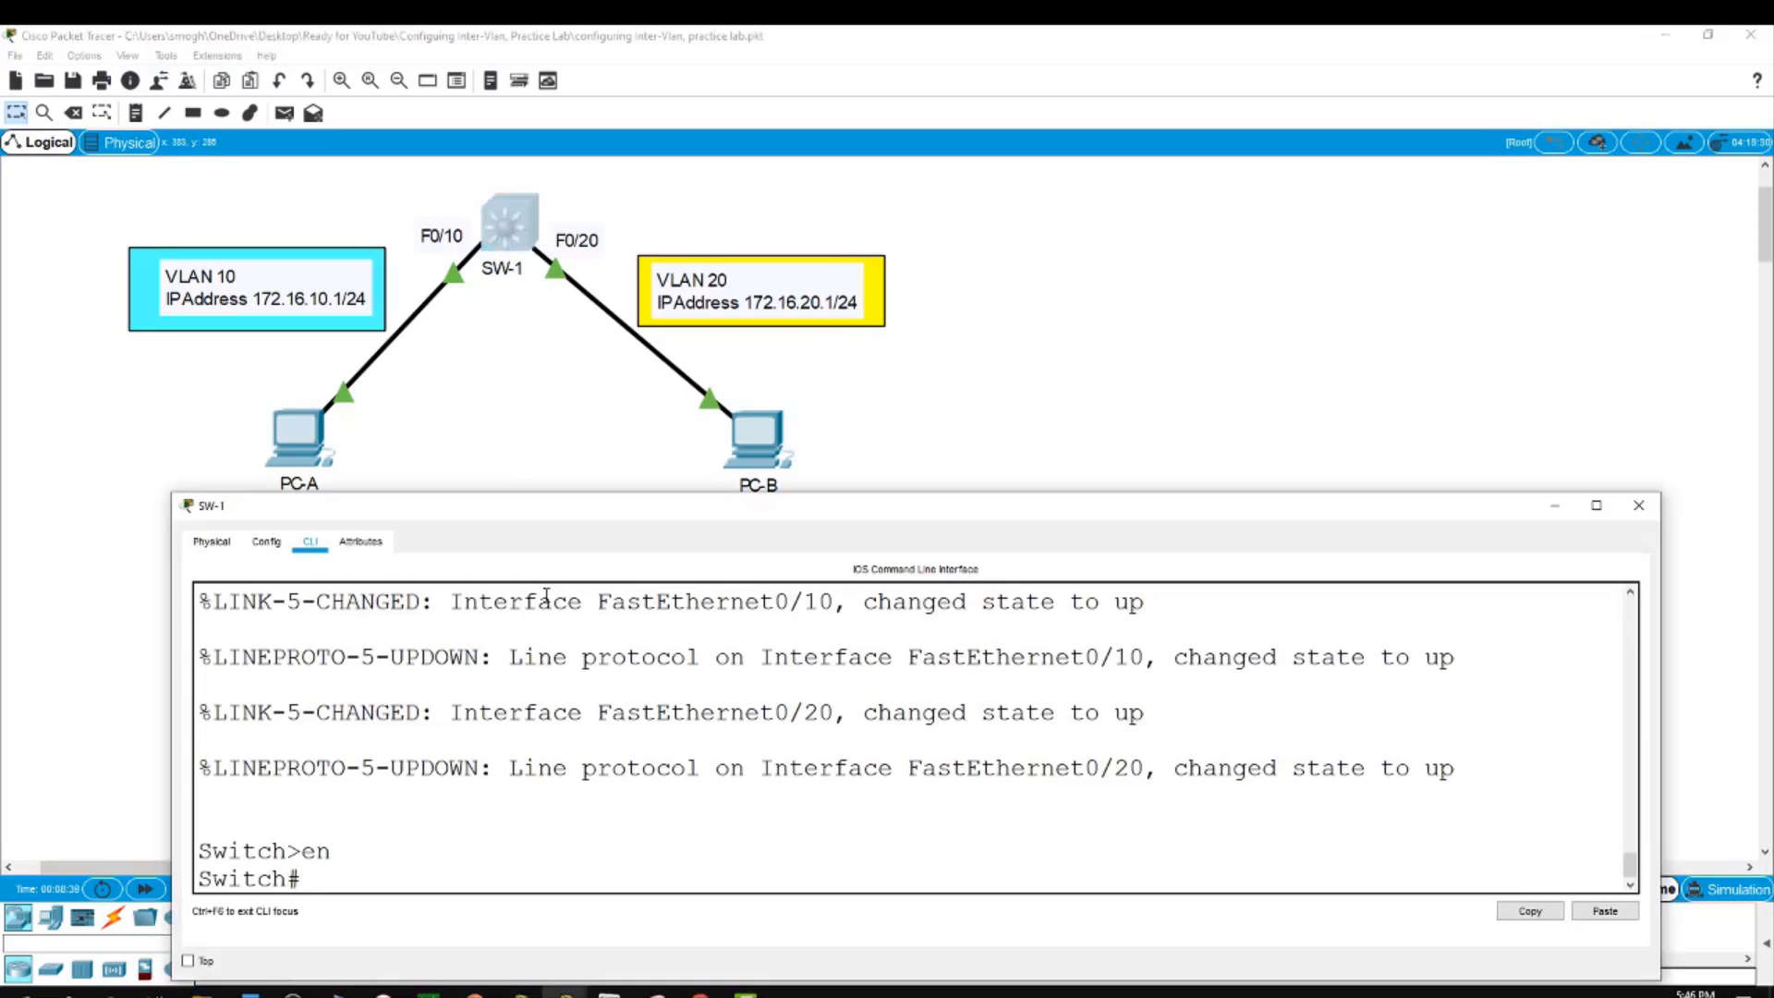
pyautogui.write('conf t')
pyautogui.press('Return')
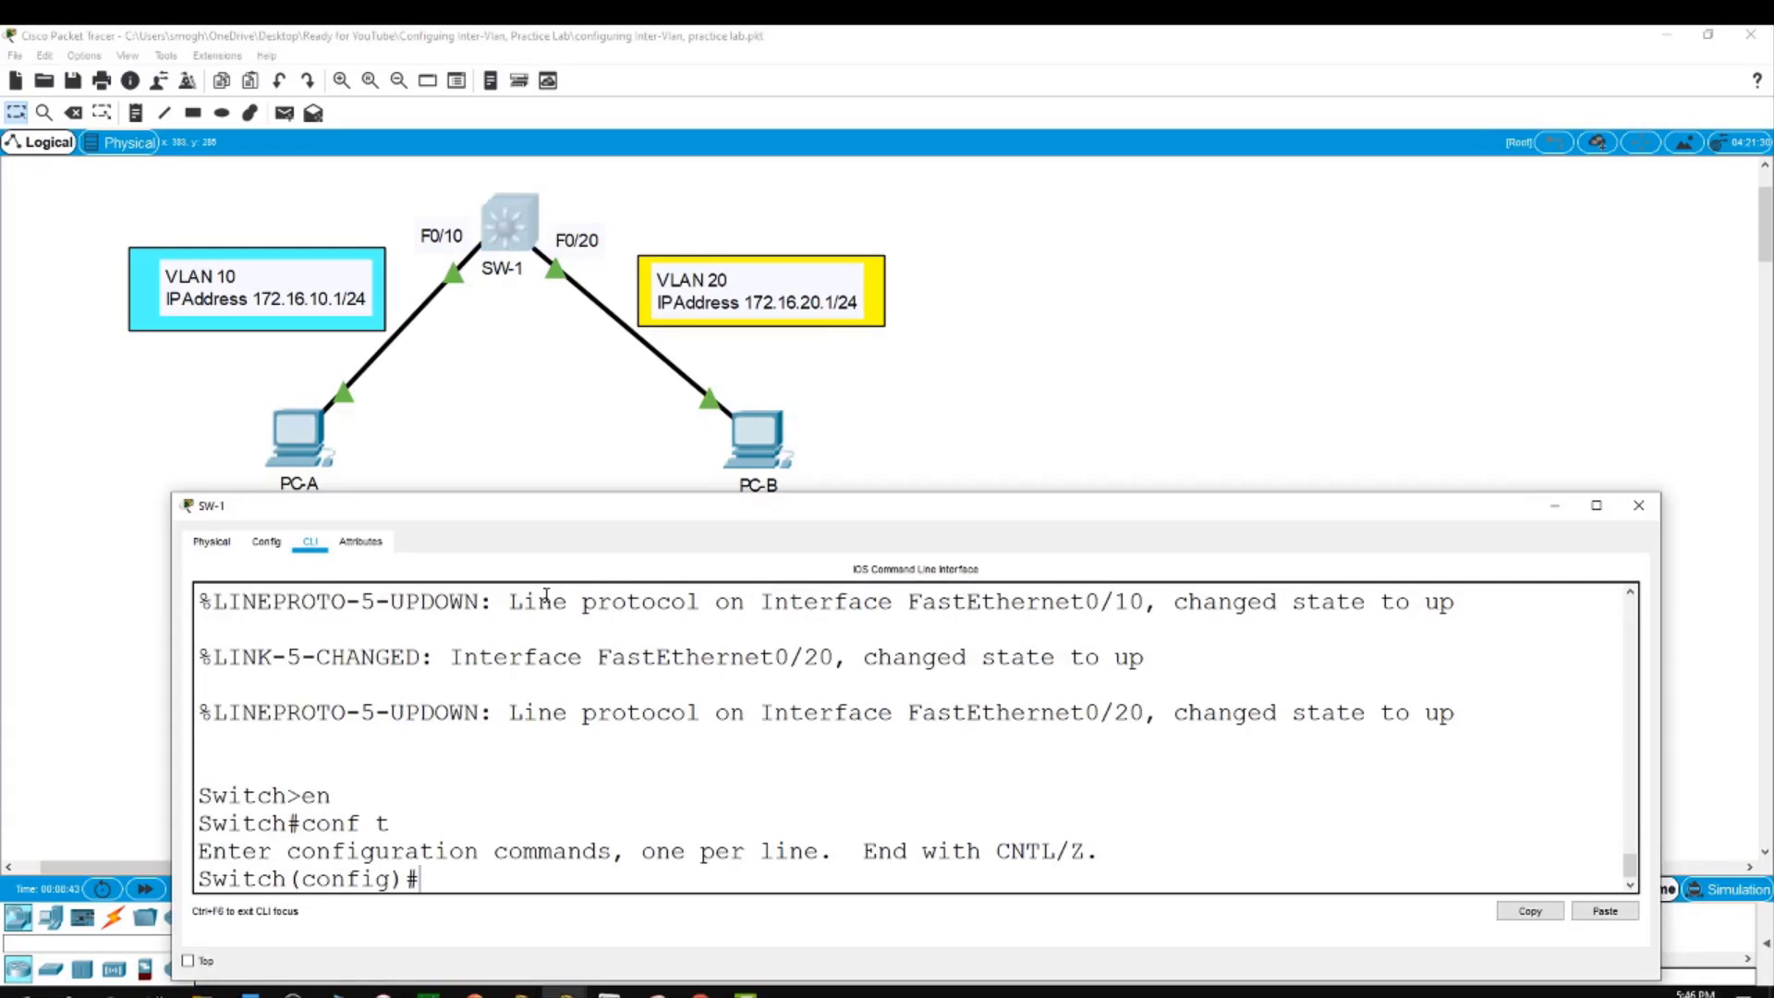
pyautogui.write('hostname S')
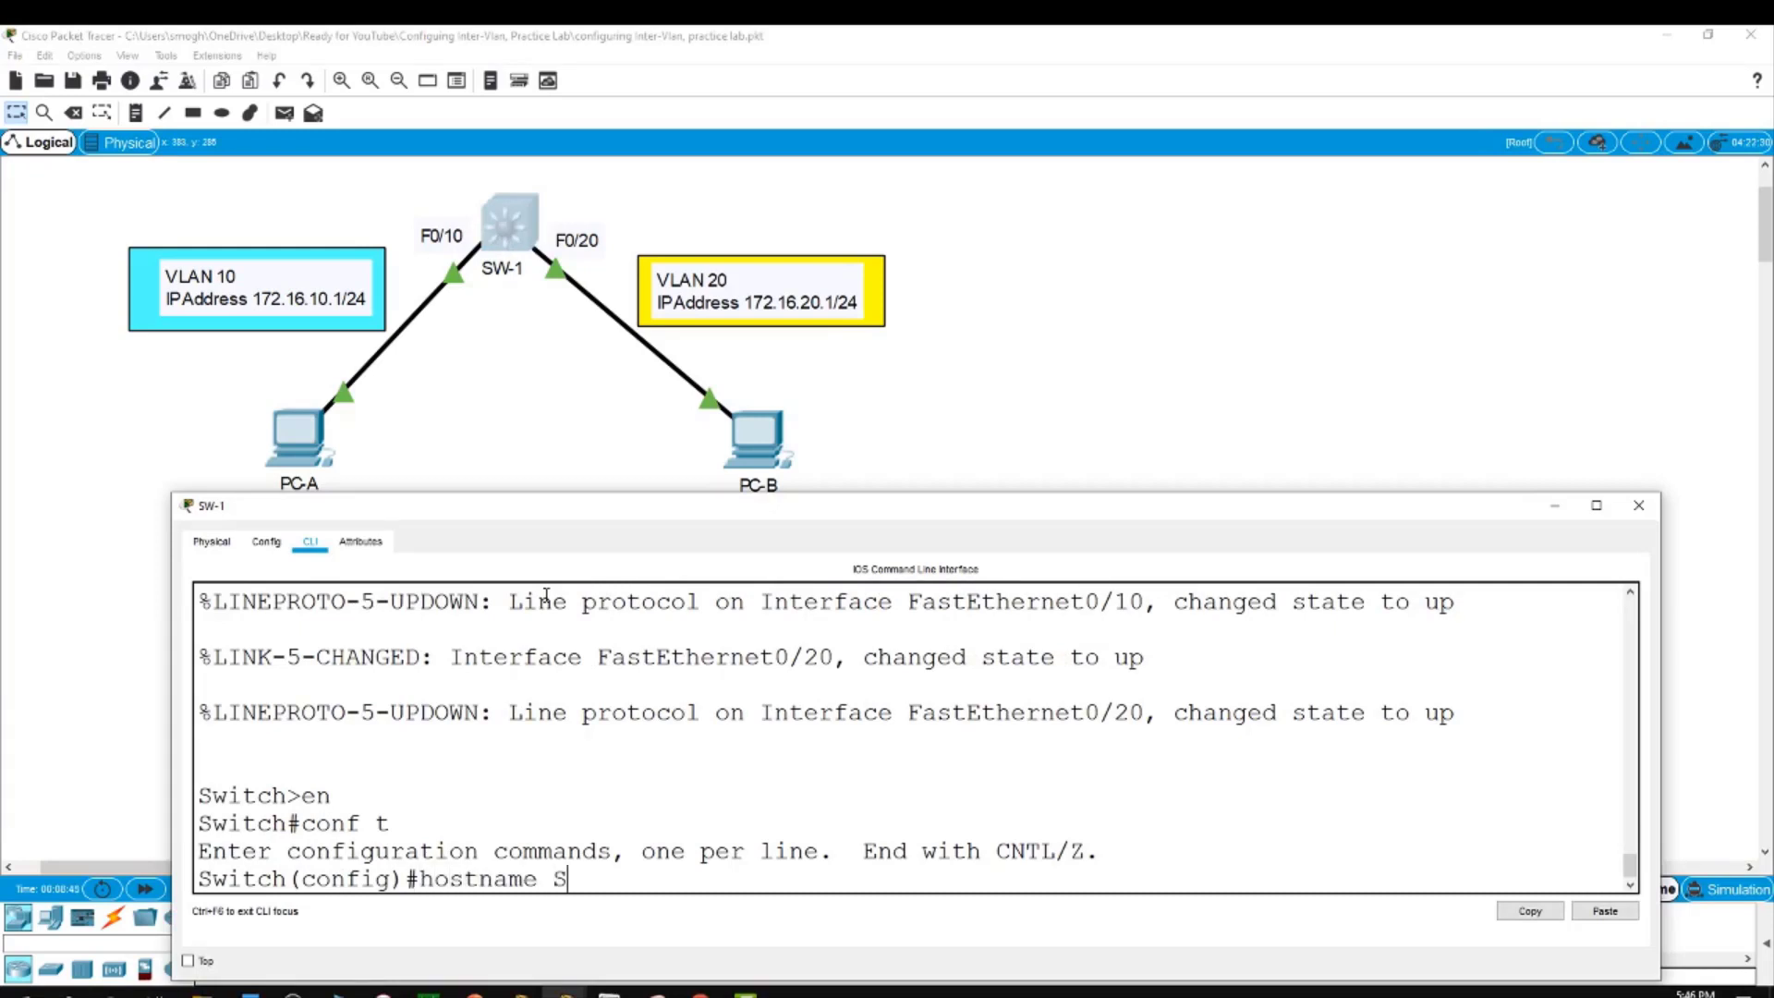
pyautogui.write('W-1')
pyautogui.press('Return')
pyautogui.write('end')
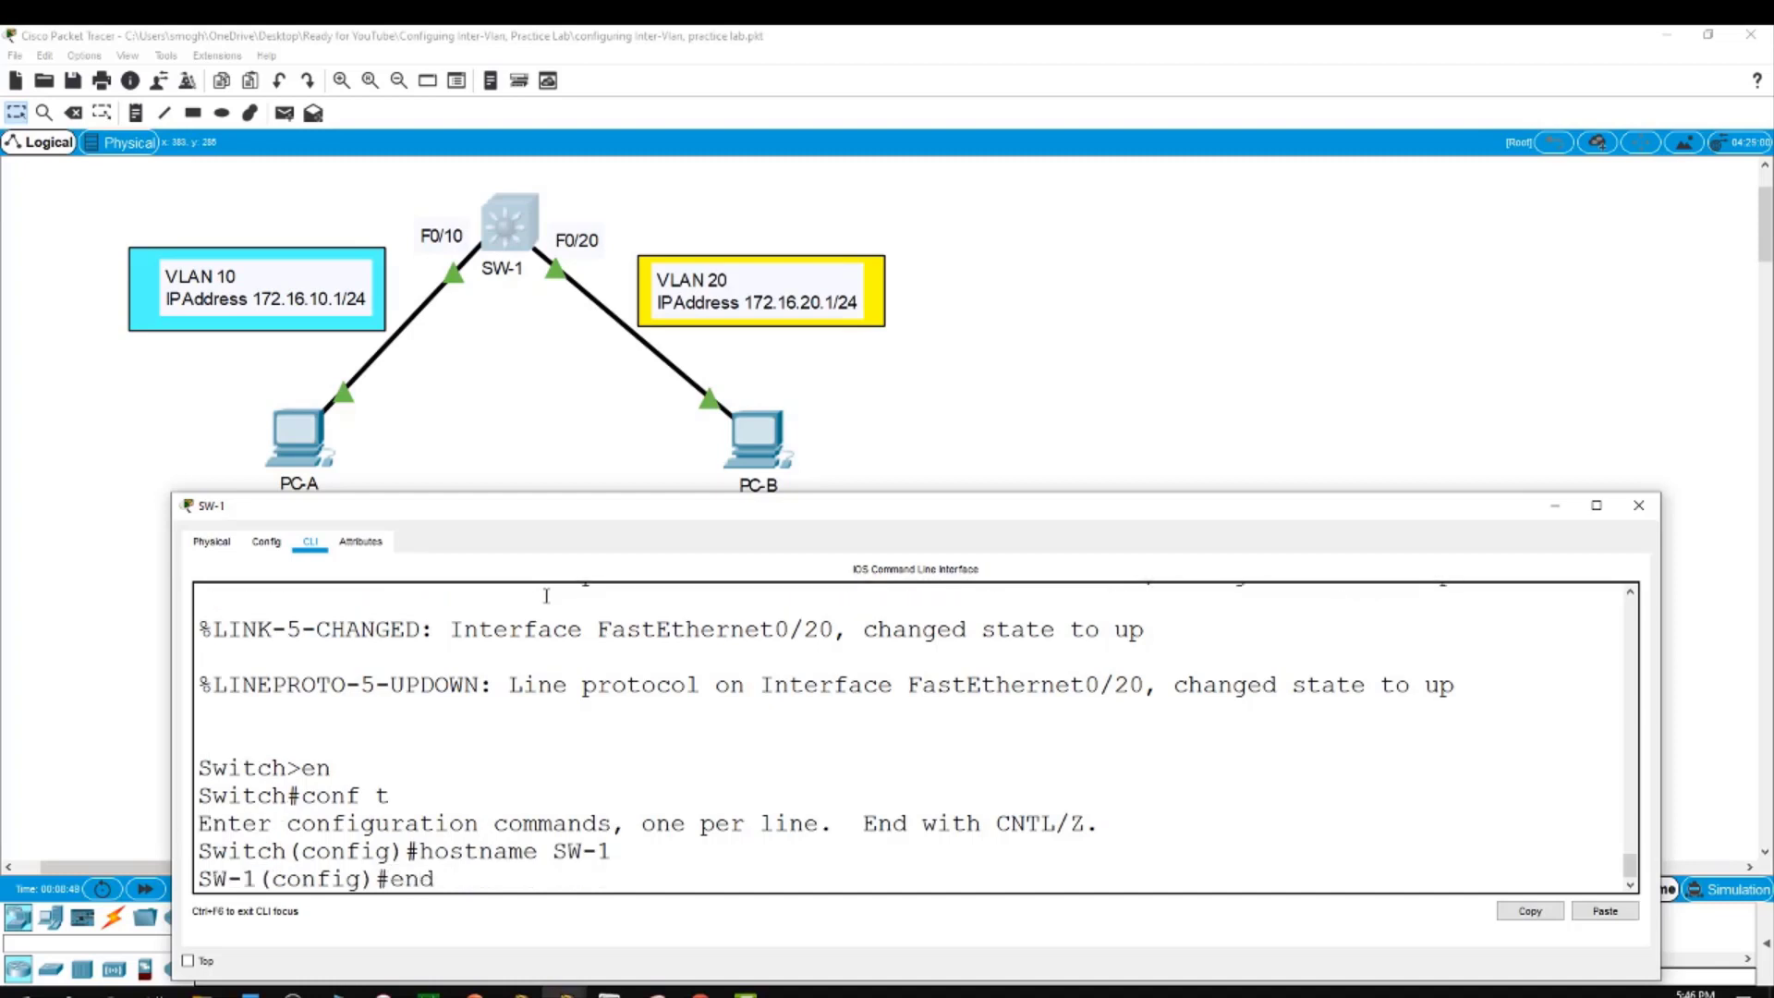
pyautogui.press('Return')
pyautogui.press('Return')
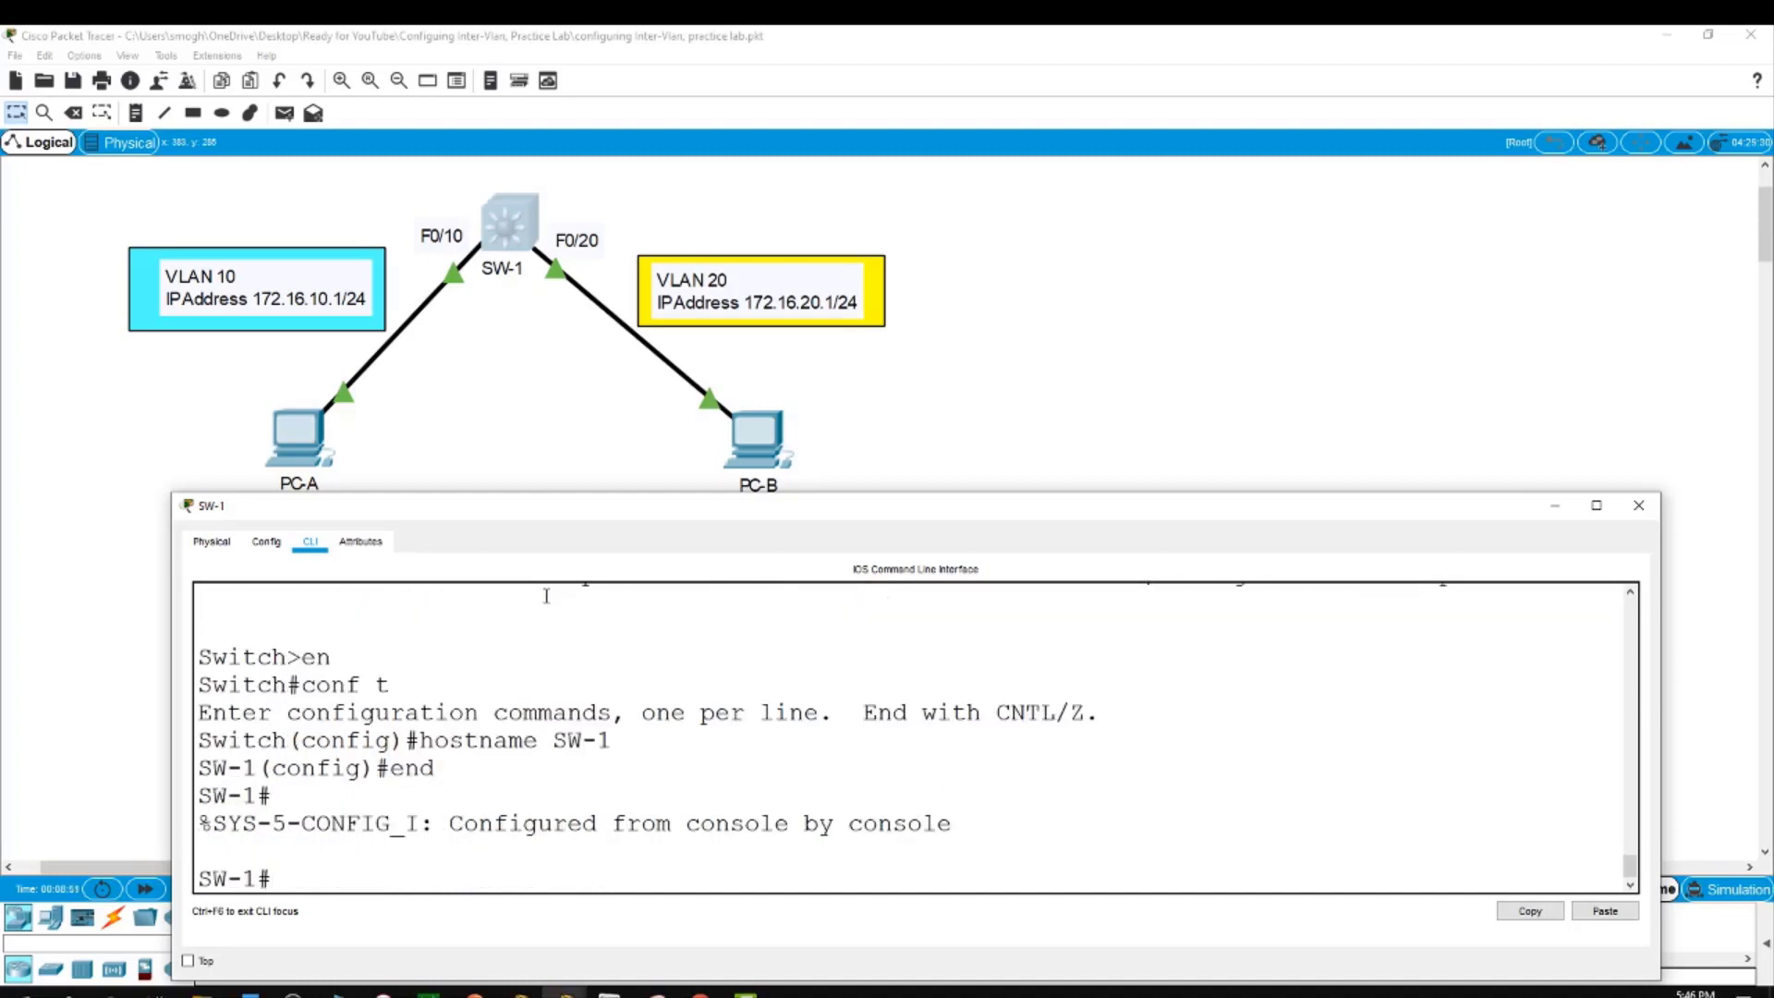
# Show the brief VLAN table on SW-1 and enlarge the command line window to read all of it
pyautogui.write('show vlan brief')
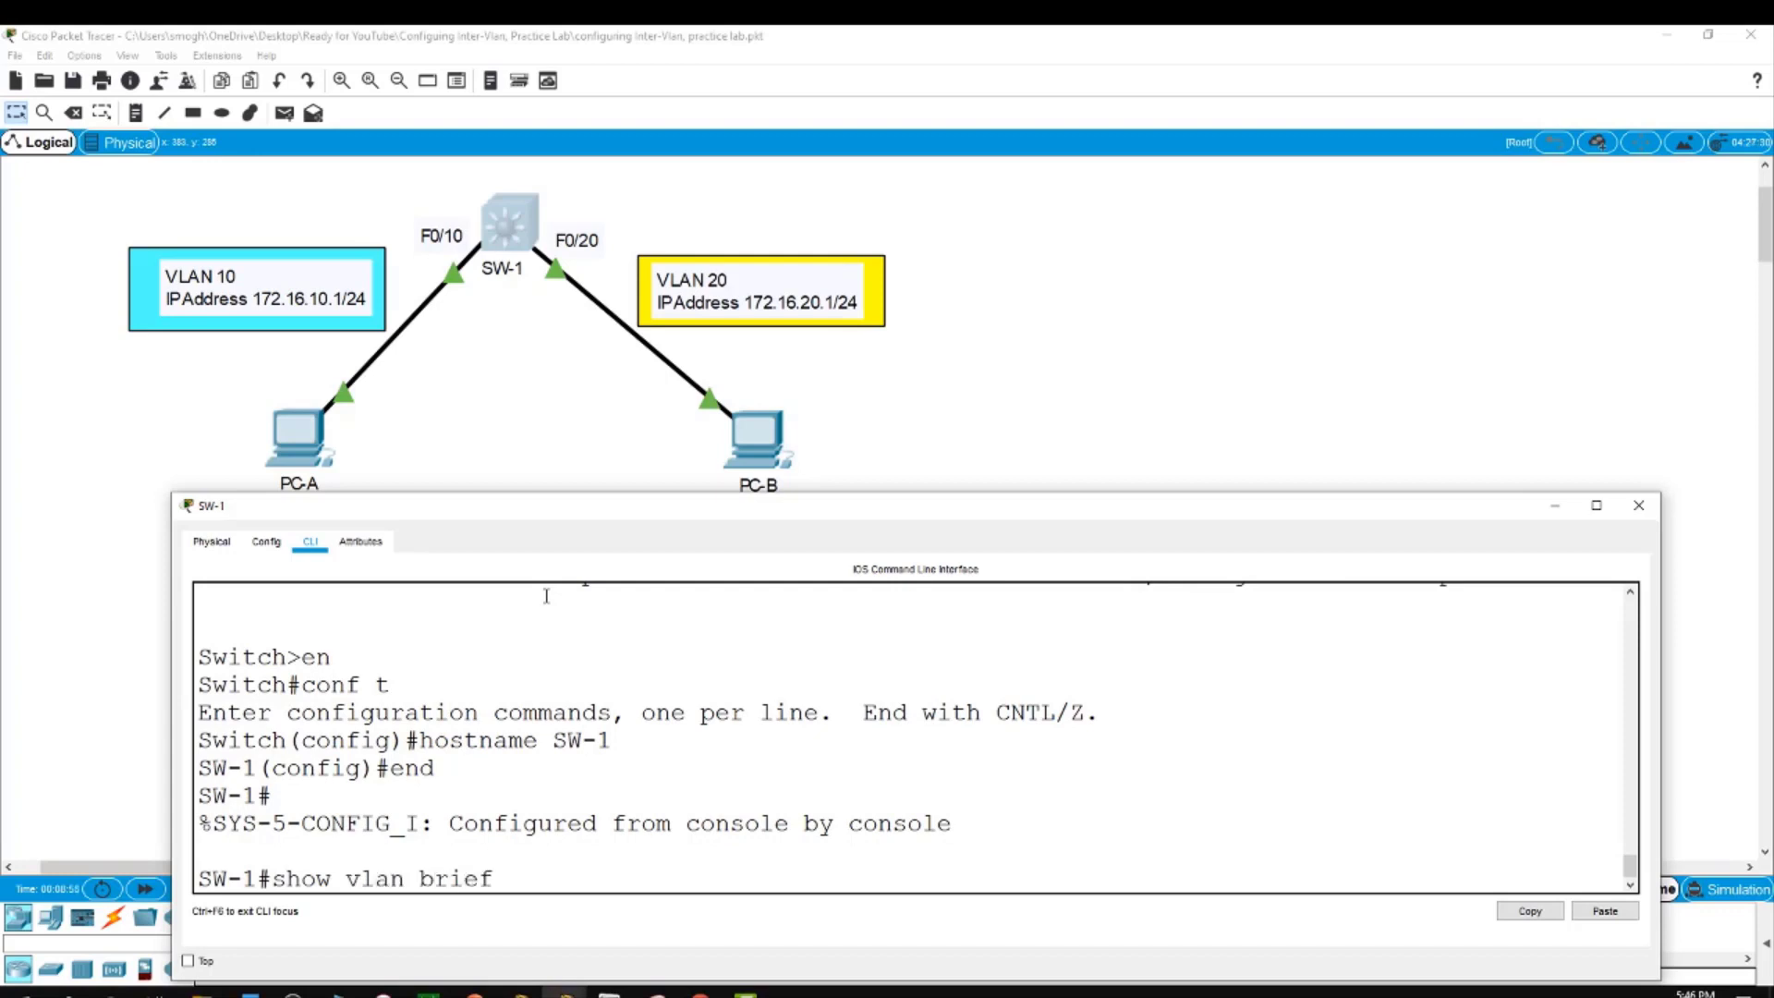
pyautogui.press('Return')
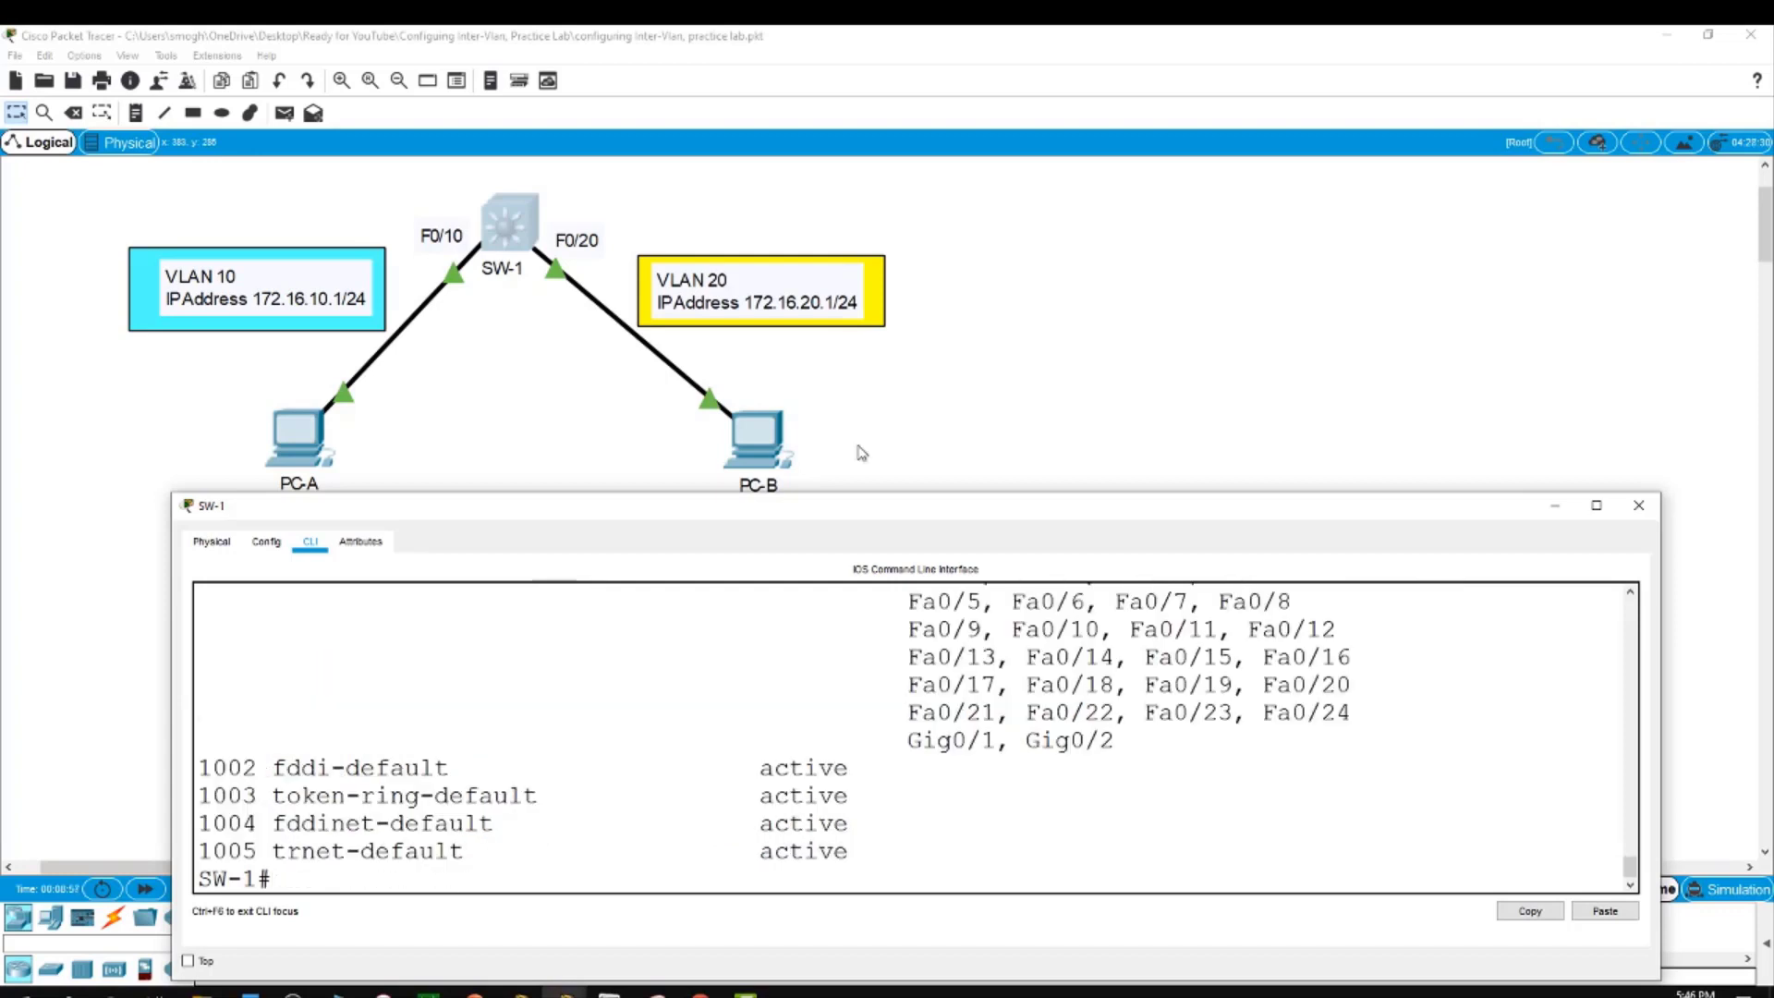
pyautogui.moveTo(893, 493); pyautogui.dragTo(927, 333)
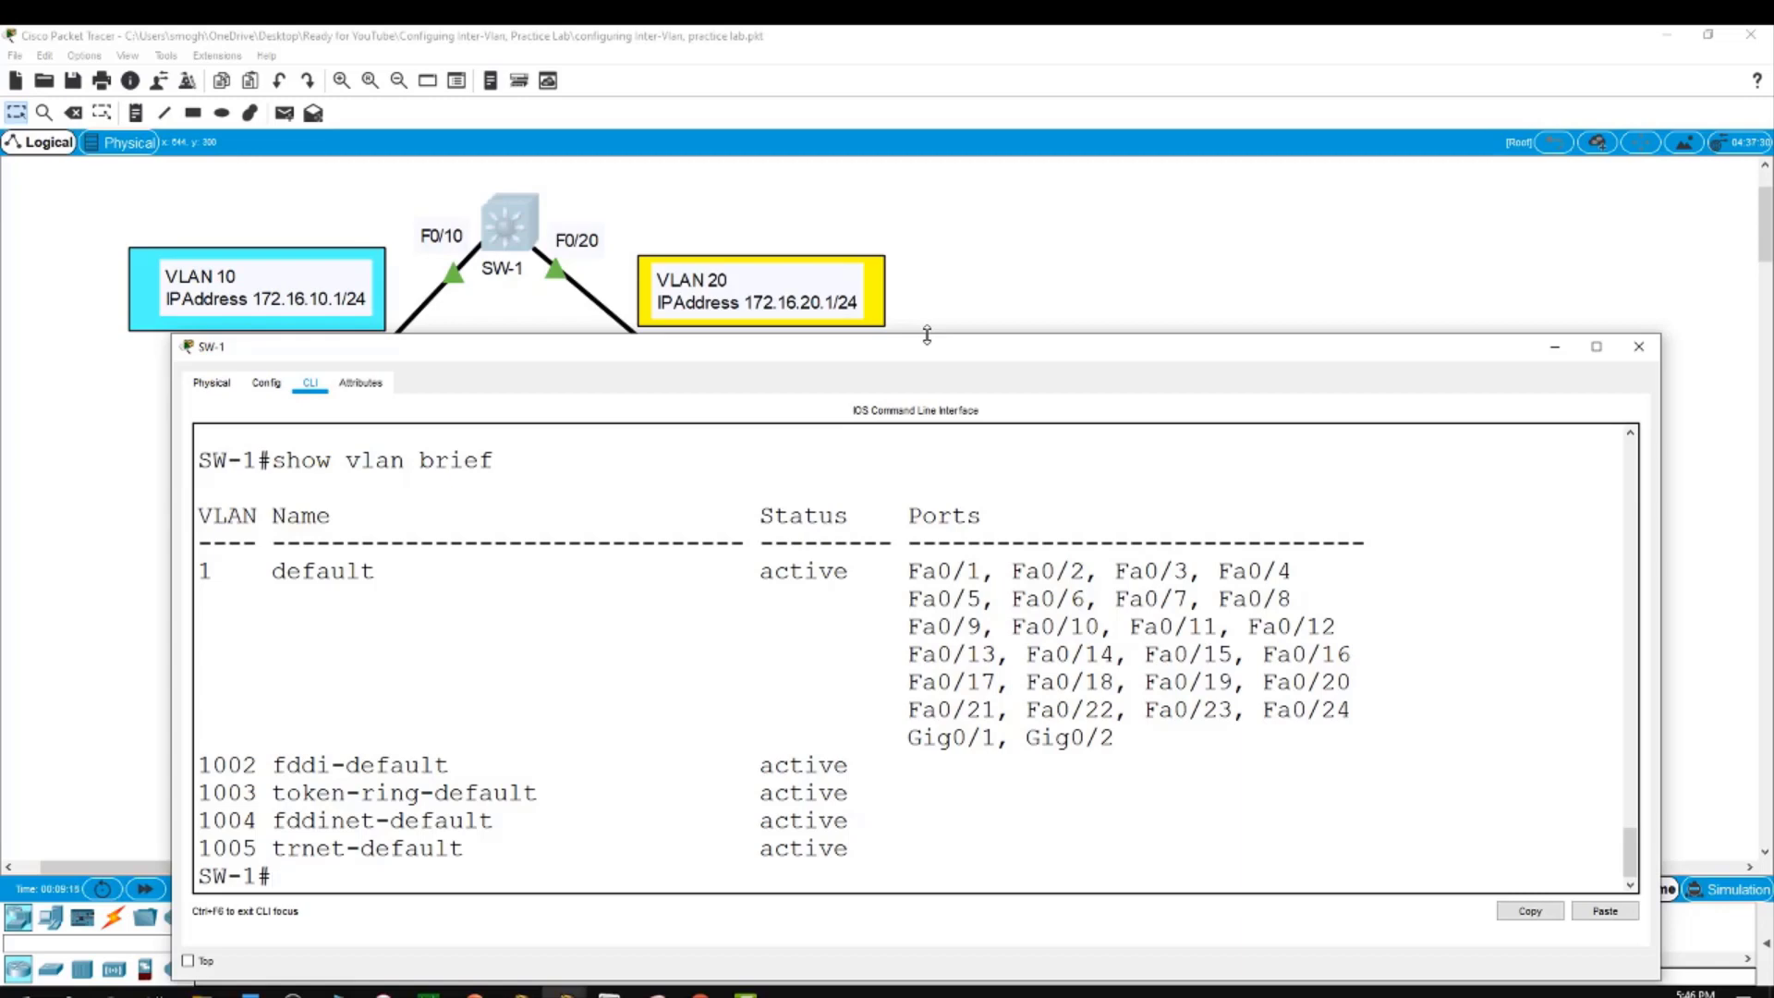
pyautogui.moveTo(927, 335); pyautogui.dragTo(928, 334)
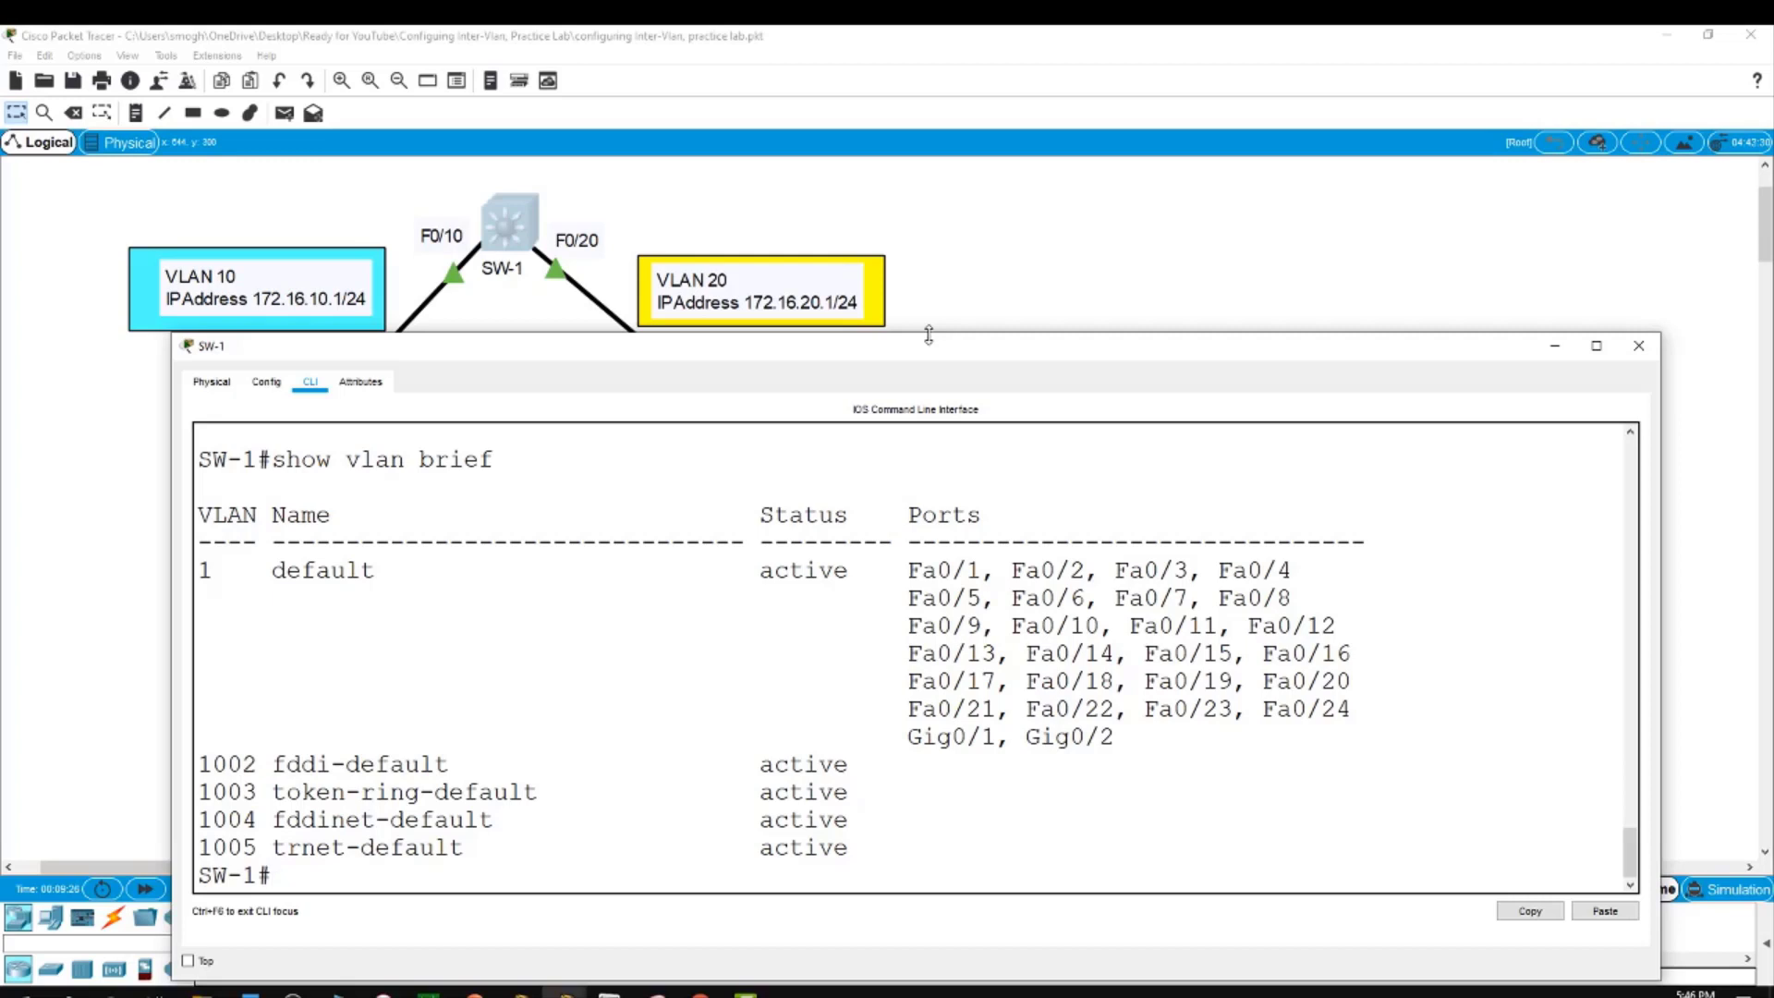
# Create VLAN 10 and VLAN 20 on SW-1 in global configuration mode and return to privileged mode
pyautogui.write('conf t')
pyautogui.press('Return')
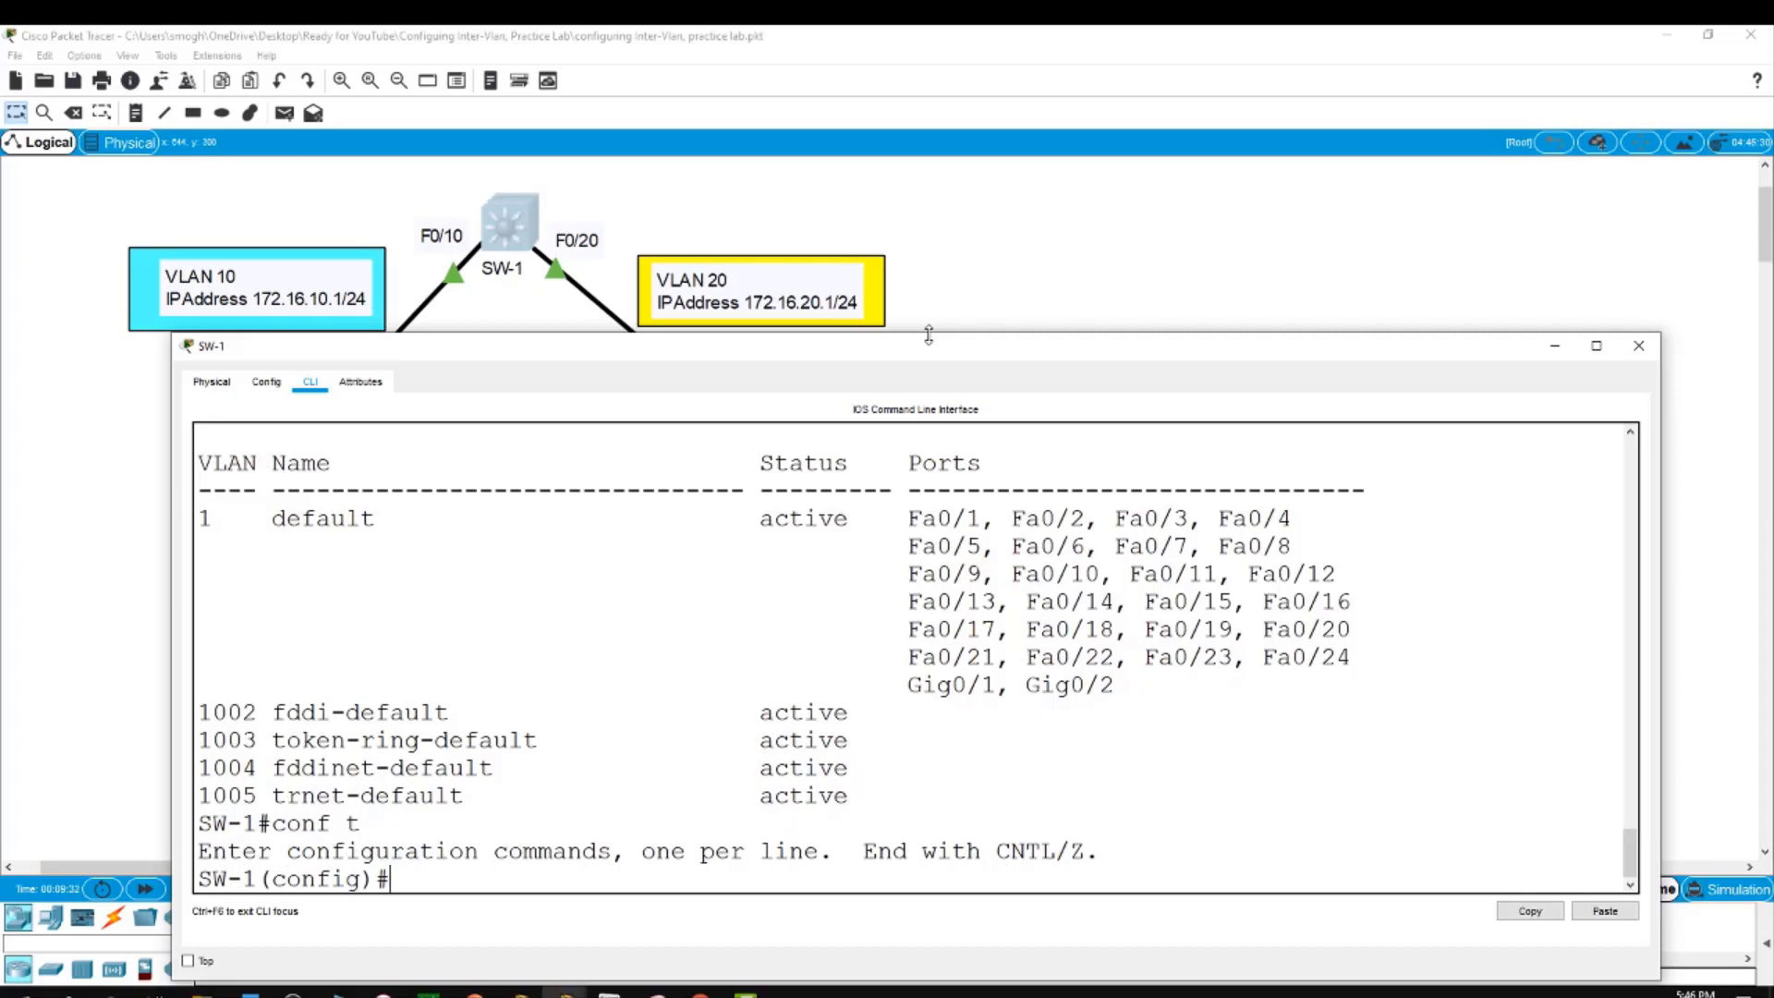
pyautogui.write('vlan 10')
pyautogui.press('Return')
pyautogui.write('vlan ')
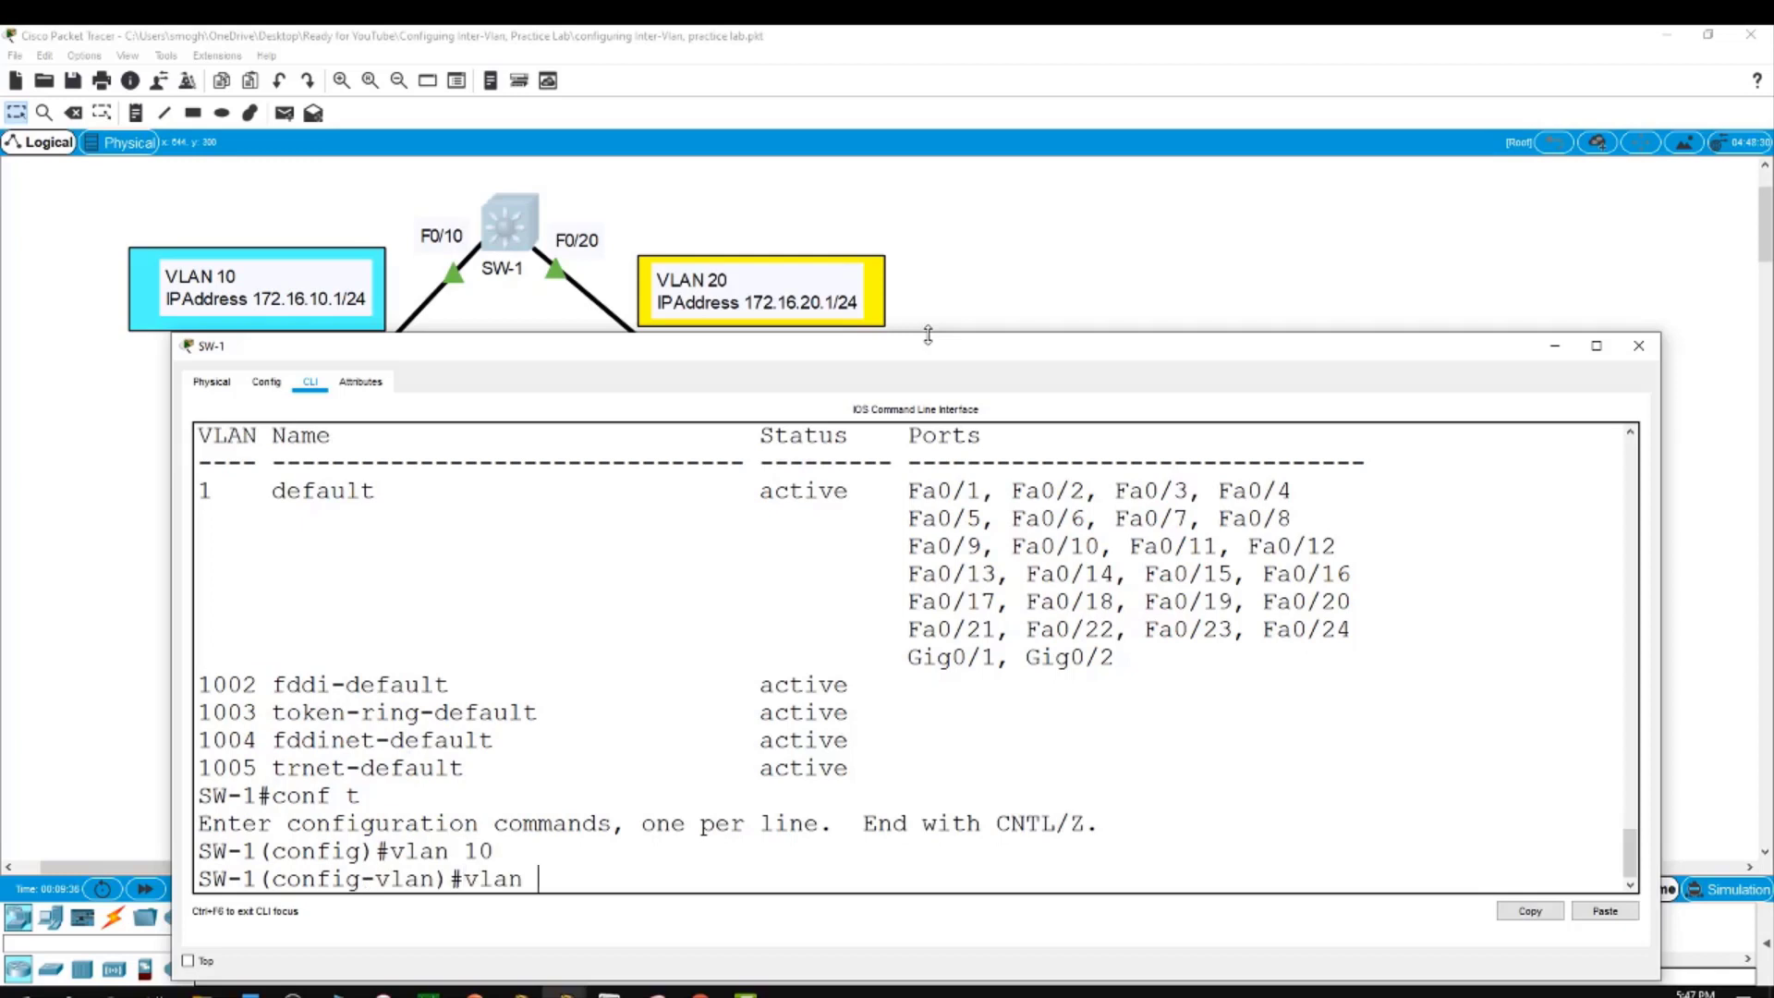
pyautogui.write('20')
pyautogui.press('Return')
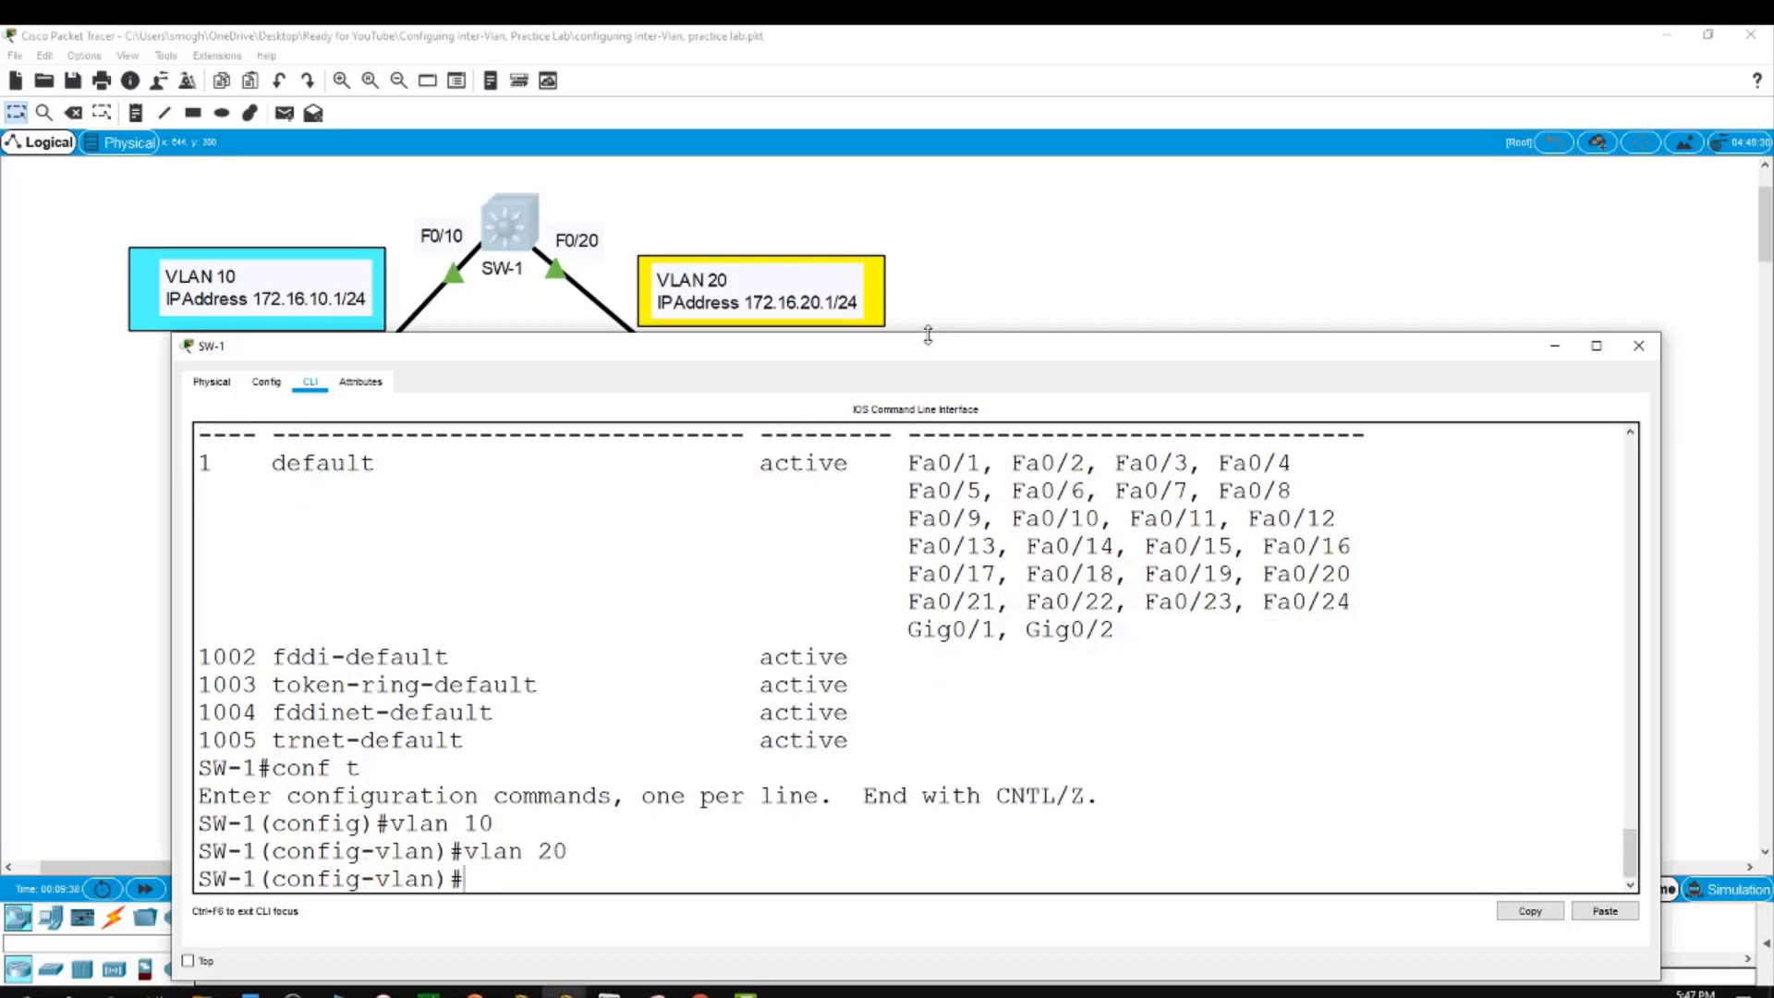
pyautogui.write('end')
pyautogui.press('Return')
# Run show vlan brief on SW-1 to check VLANs 10 and 20, and return to the topology
pyautogui.write('sh')
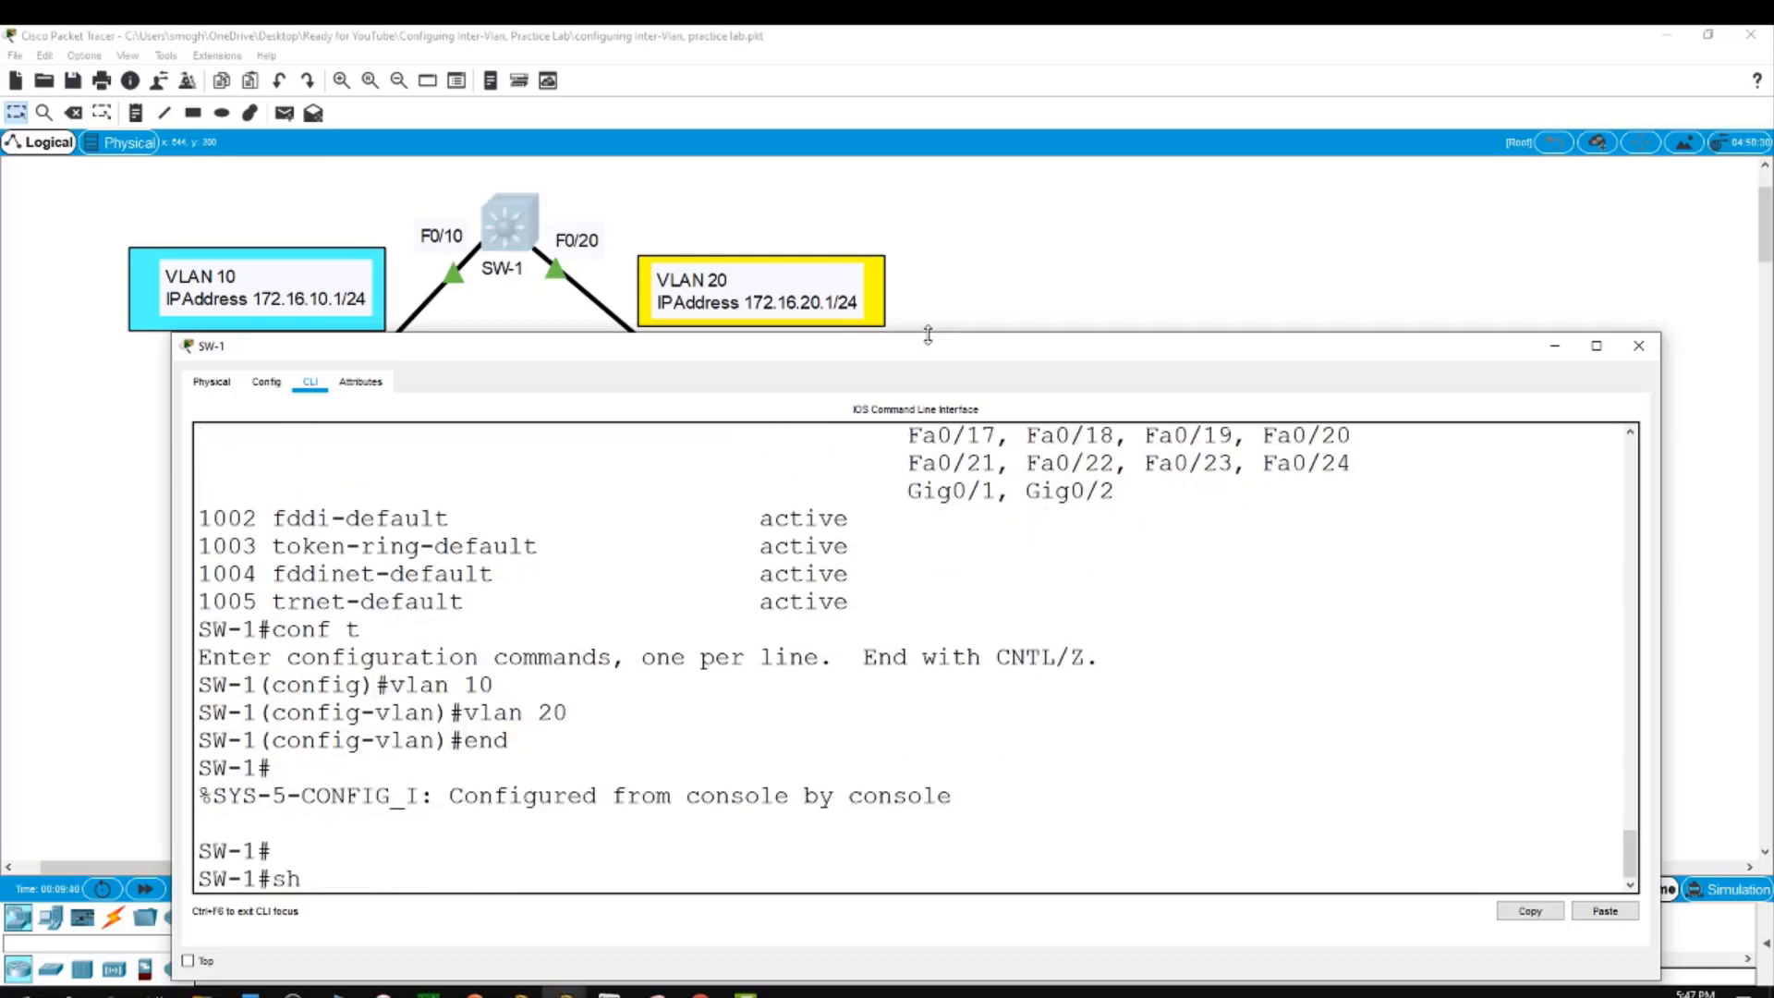
pyautogui.write('ow vlan')
pyautogui.press('BackSpace')
pyautogui.press('BackSpace')
pyautogui.write('lan brief')
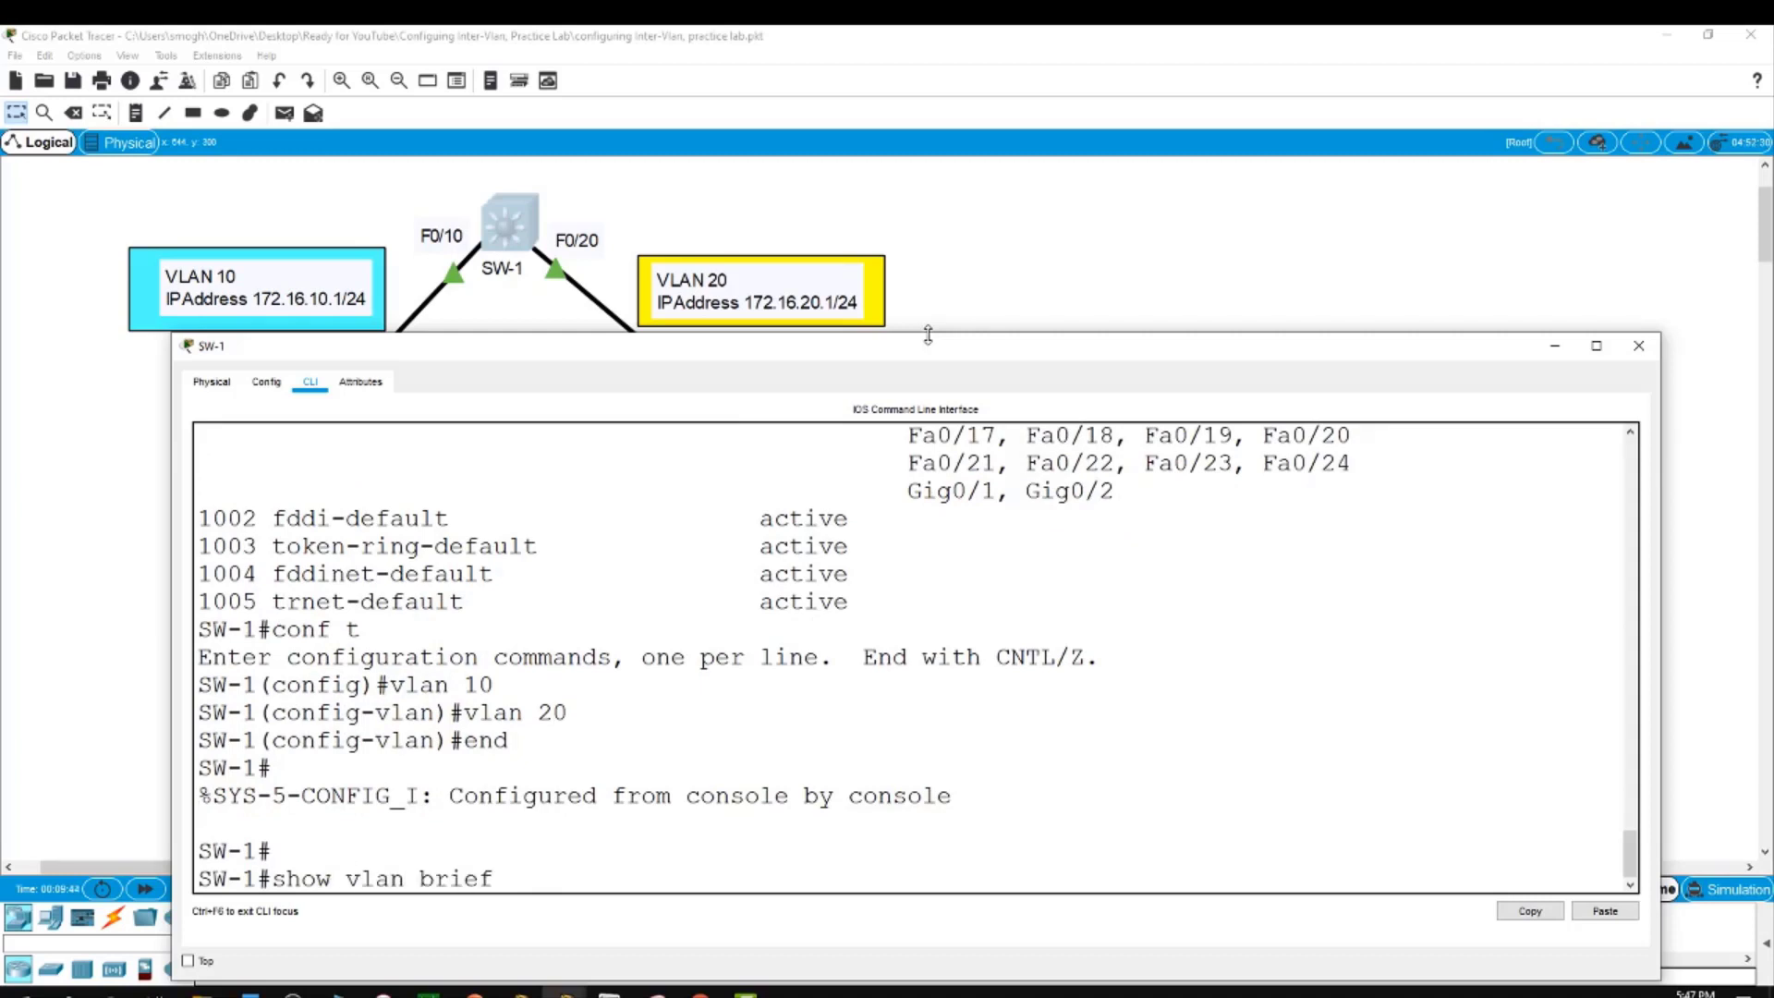
pyautogui.press('Return')
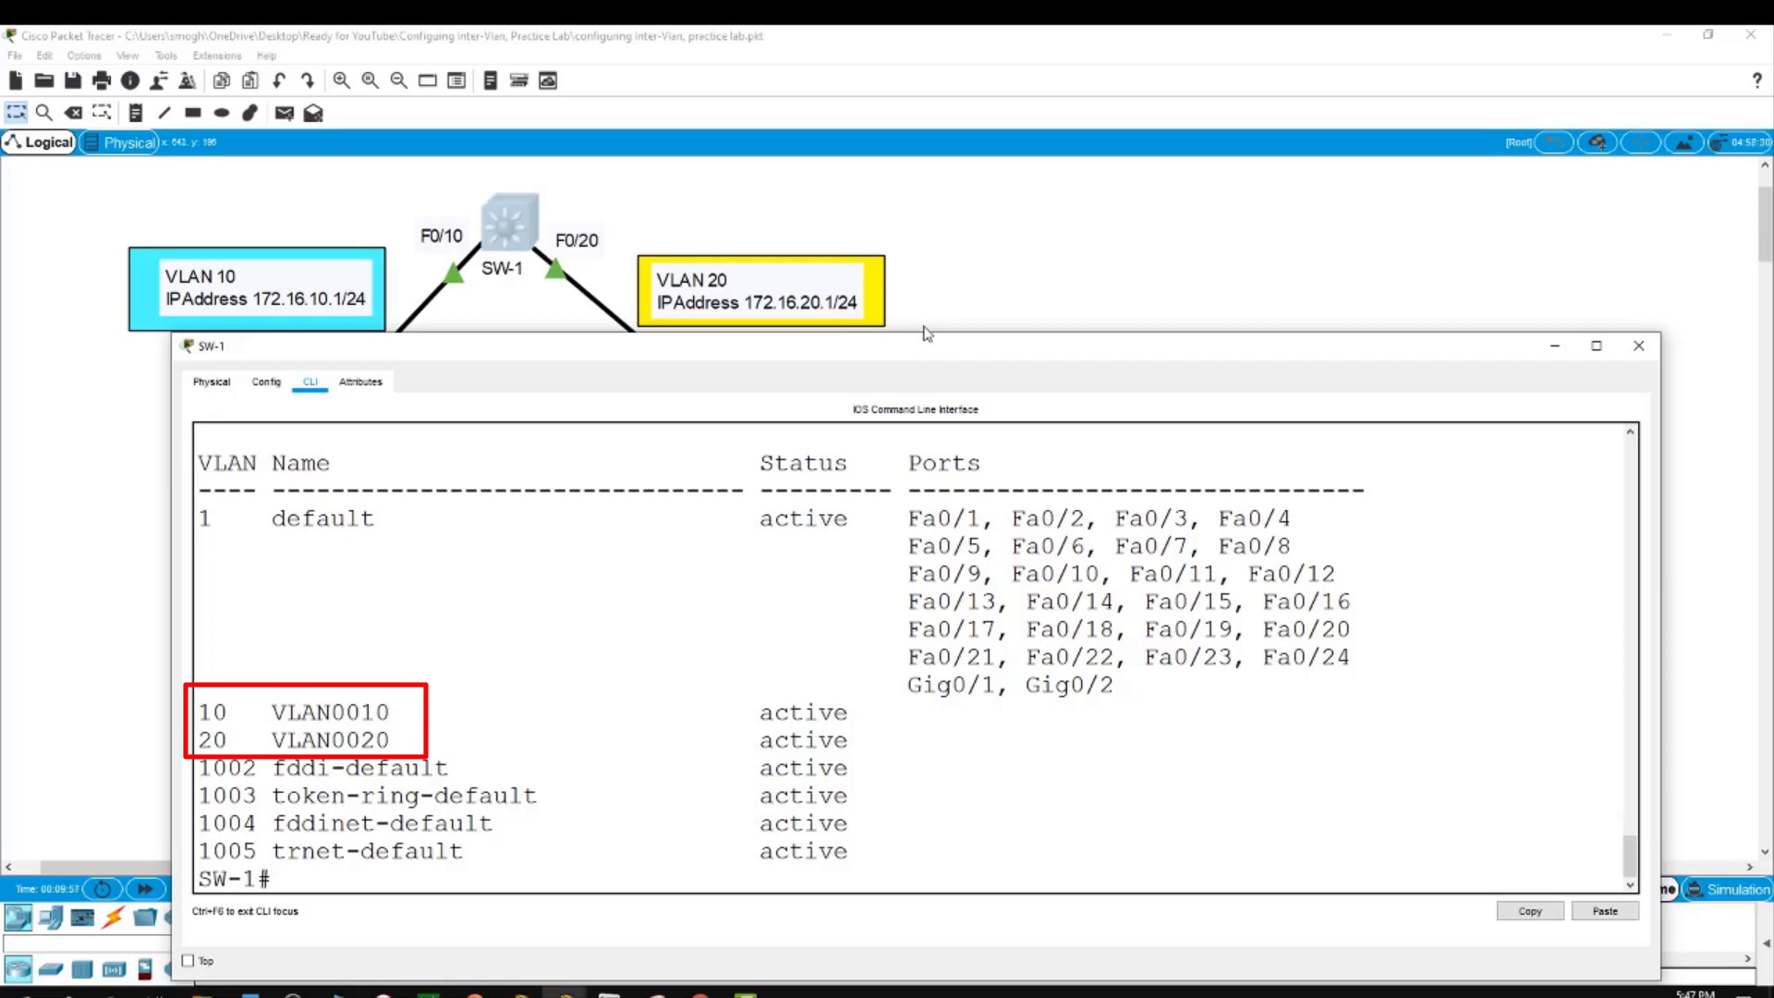
pyautogui.hotkey('alt', 'F4')
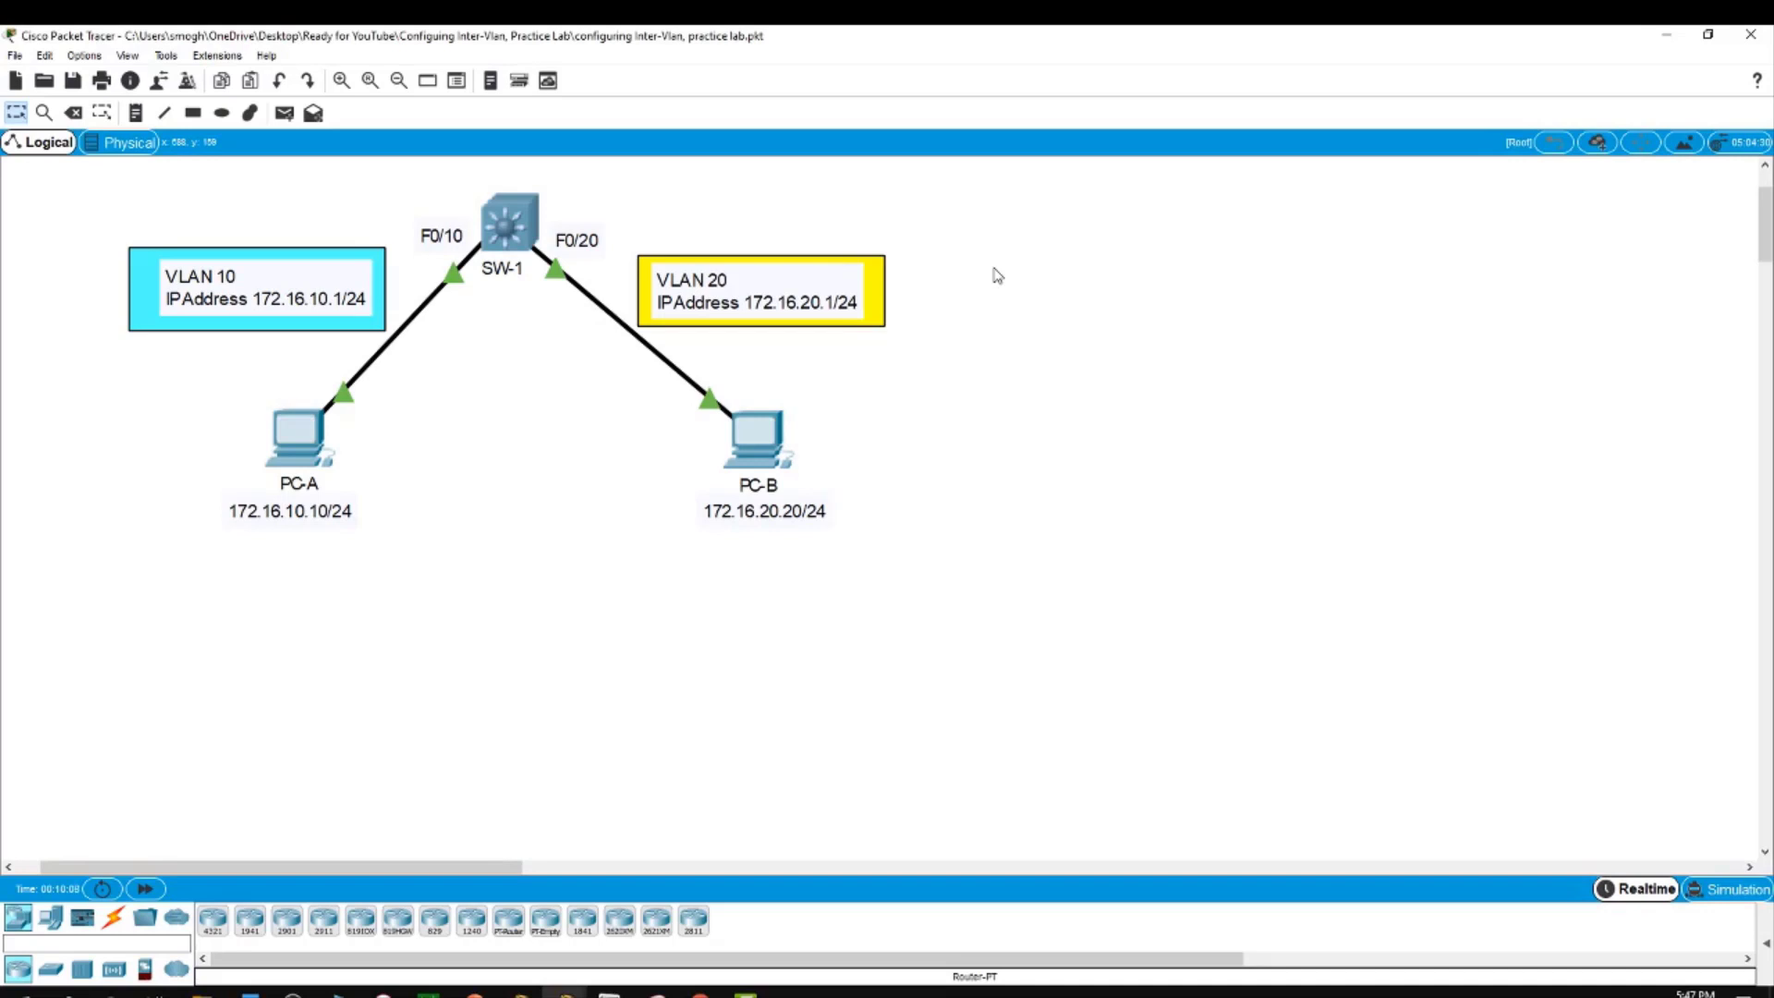
# Show the switchport details of interface F0/10 on SW-1 and examine its access mode VLAN
pyautogui.click(523, 233)
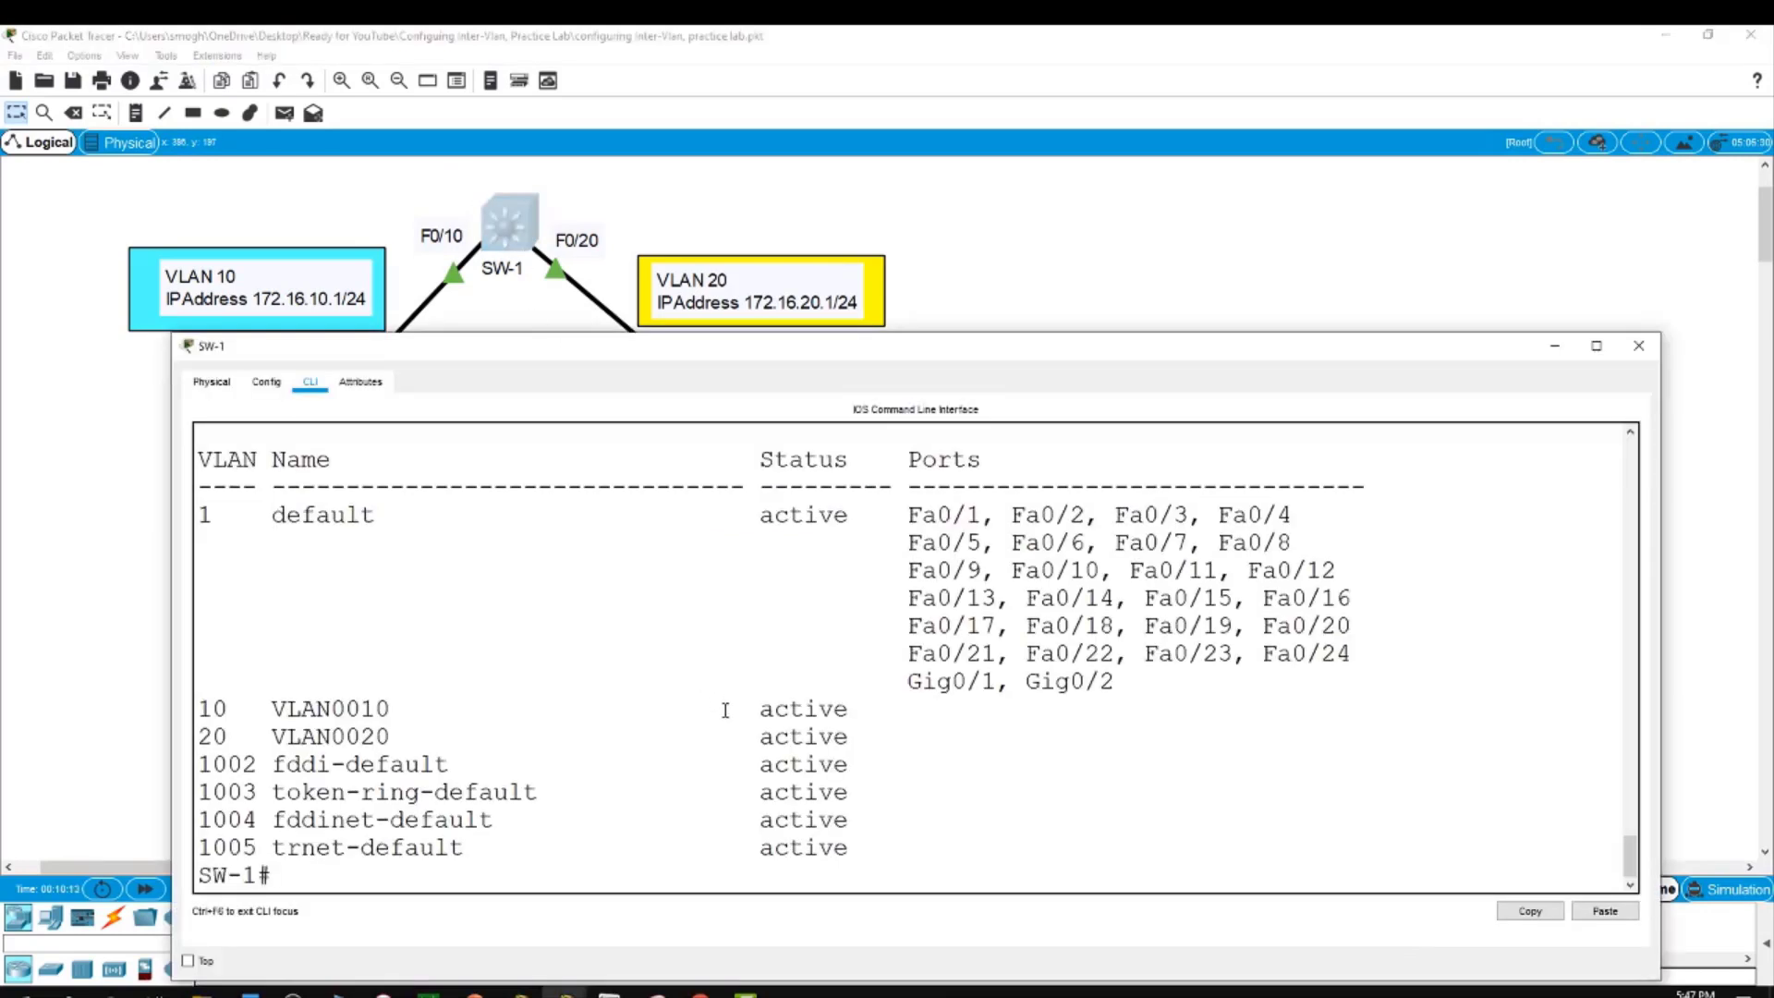
pyautogui.write('show int ')
pyautogui.write('f0.')
pyautogui.write('/')
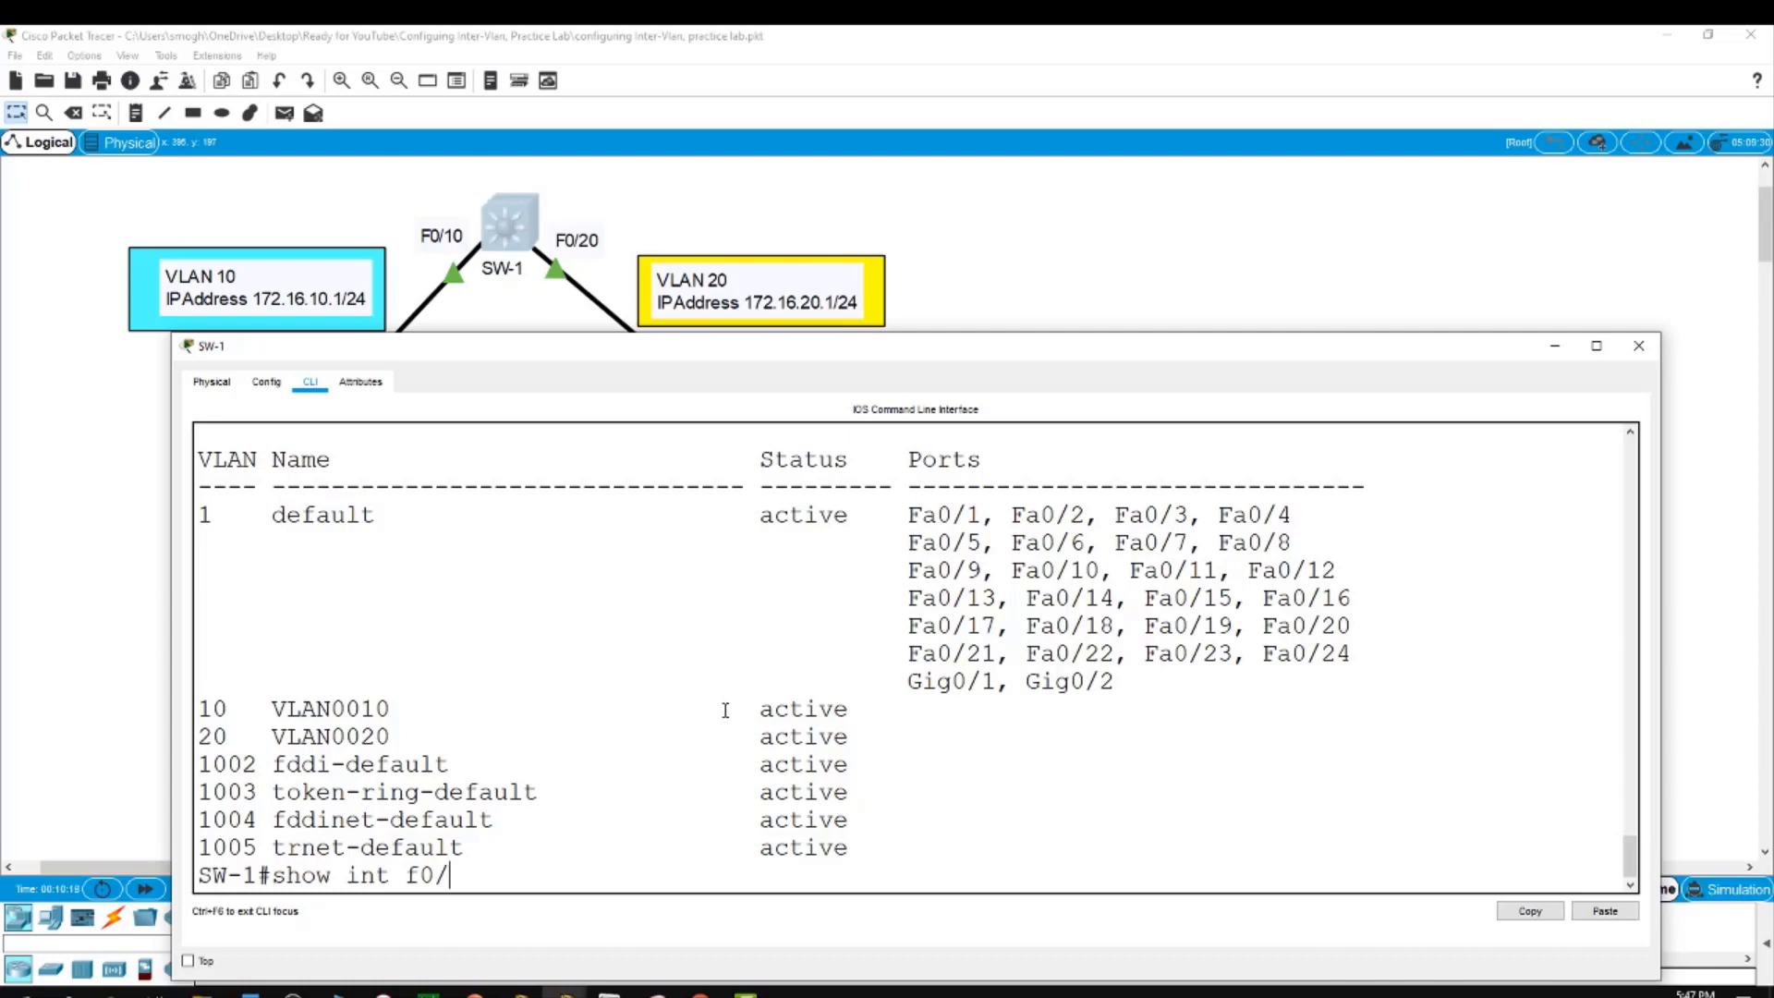
pyautogui.write('10 swi')
pyautogui.press('Tab')
pyautogui.press('Return')
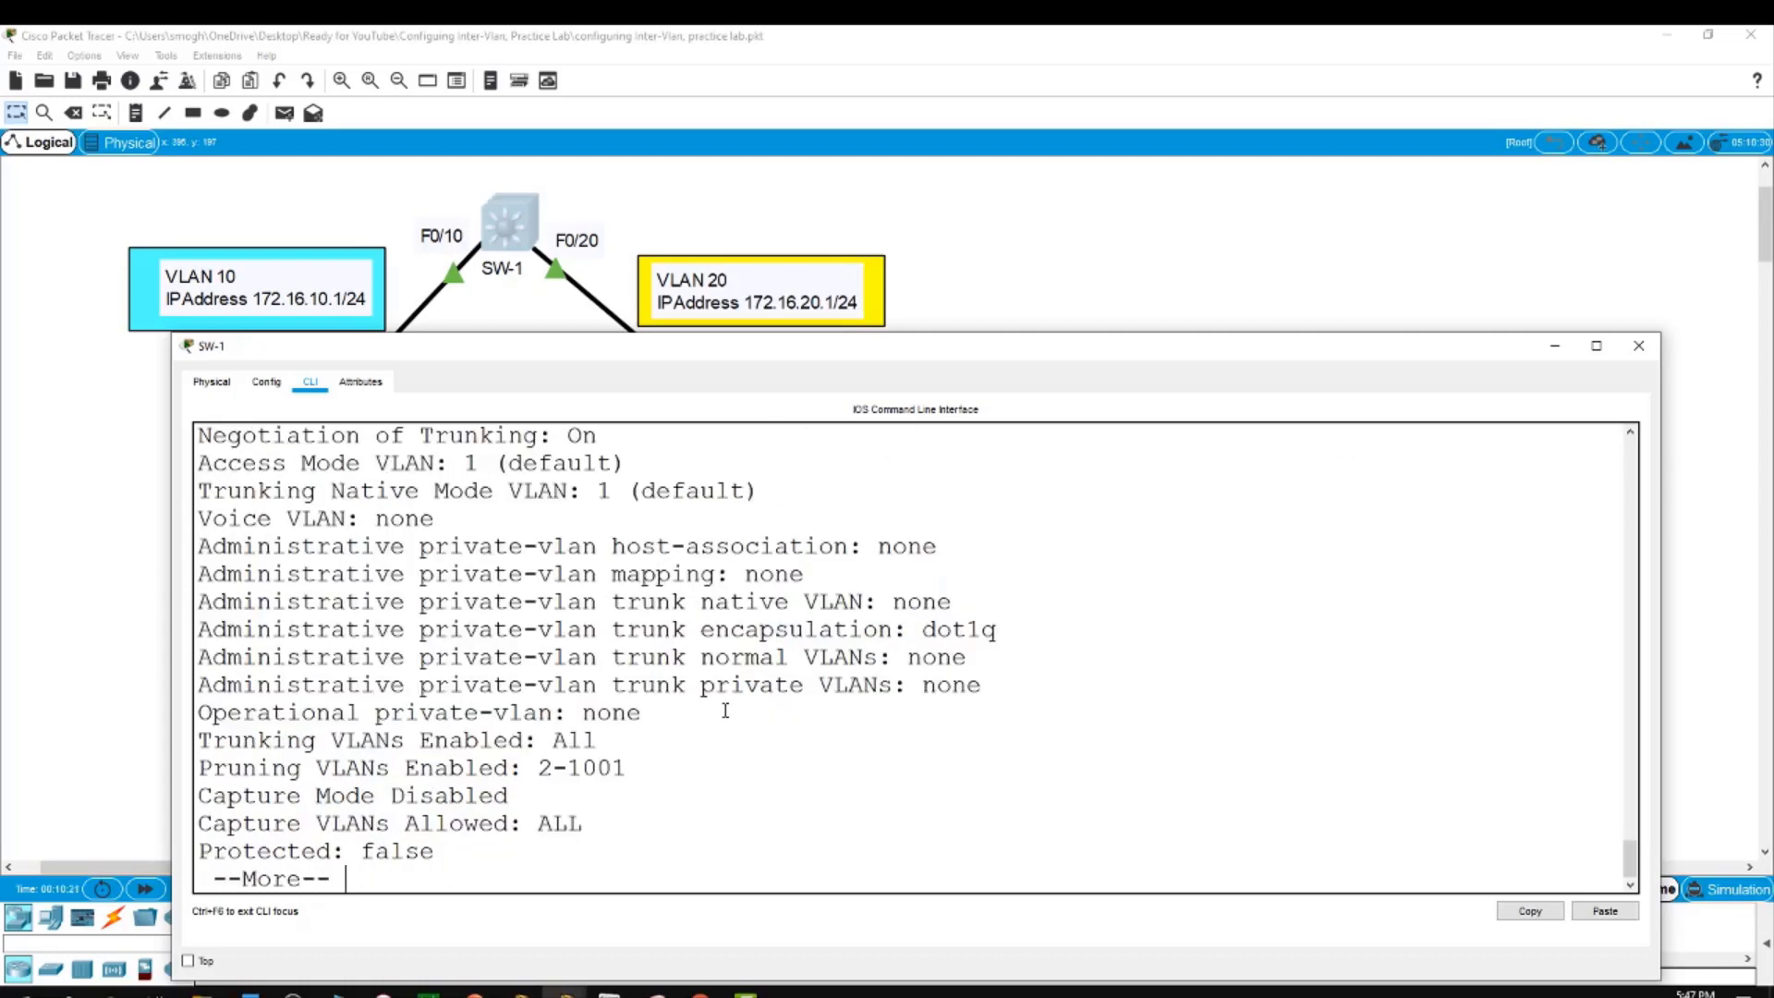
pyautogui.press('space')
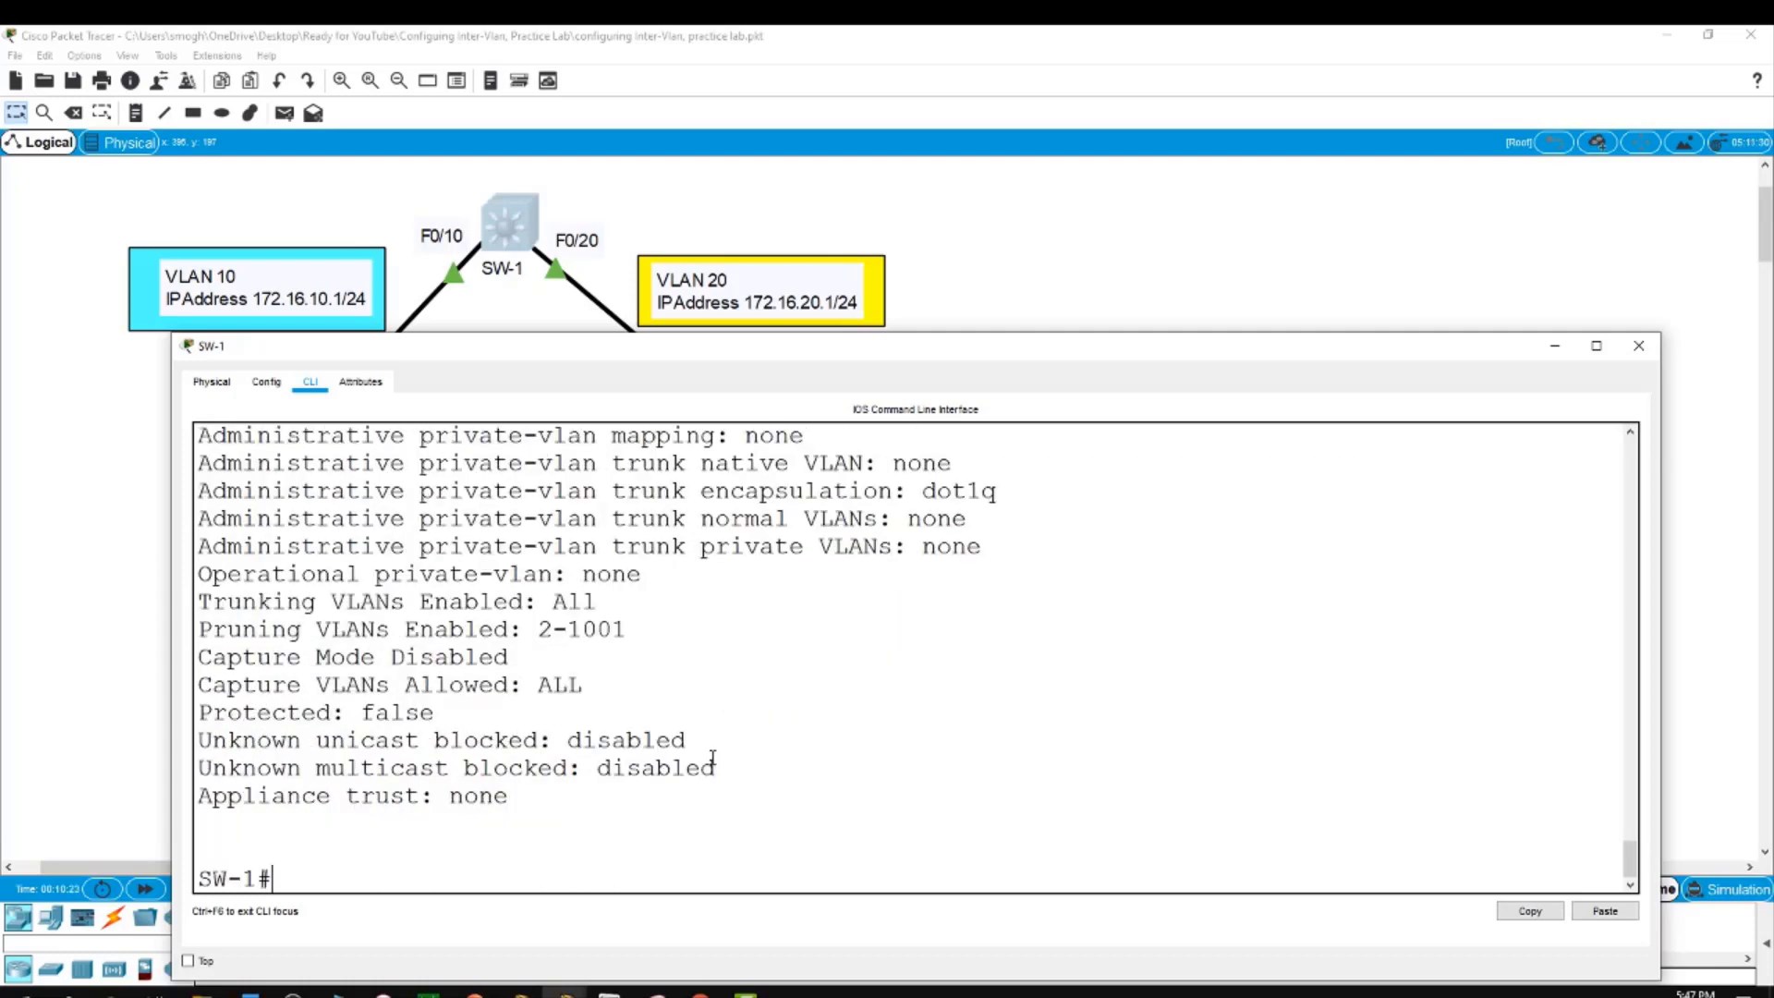
pyautogui.scroll(3, 712, 759)
pyautogui.scroll(1, 712, 760)
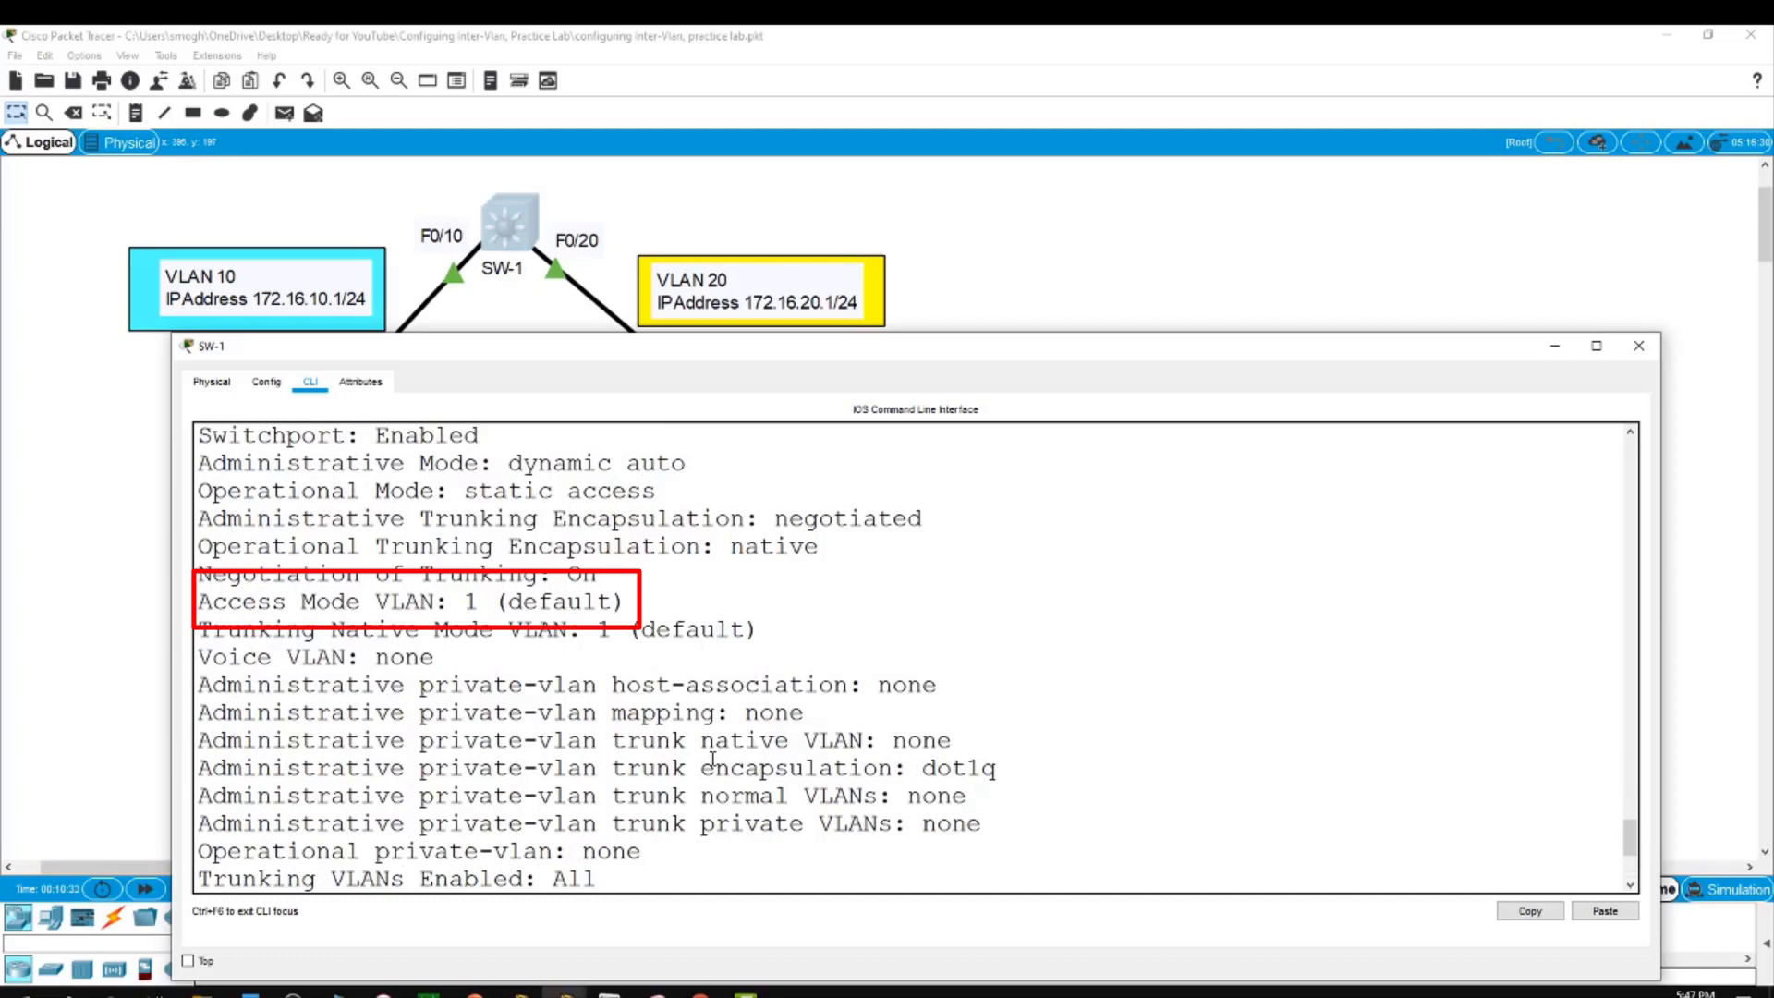
pyautogui.scroll(-6, 712, 759)
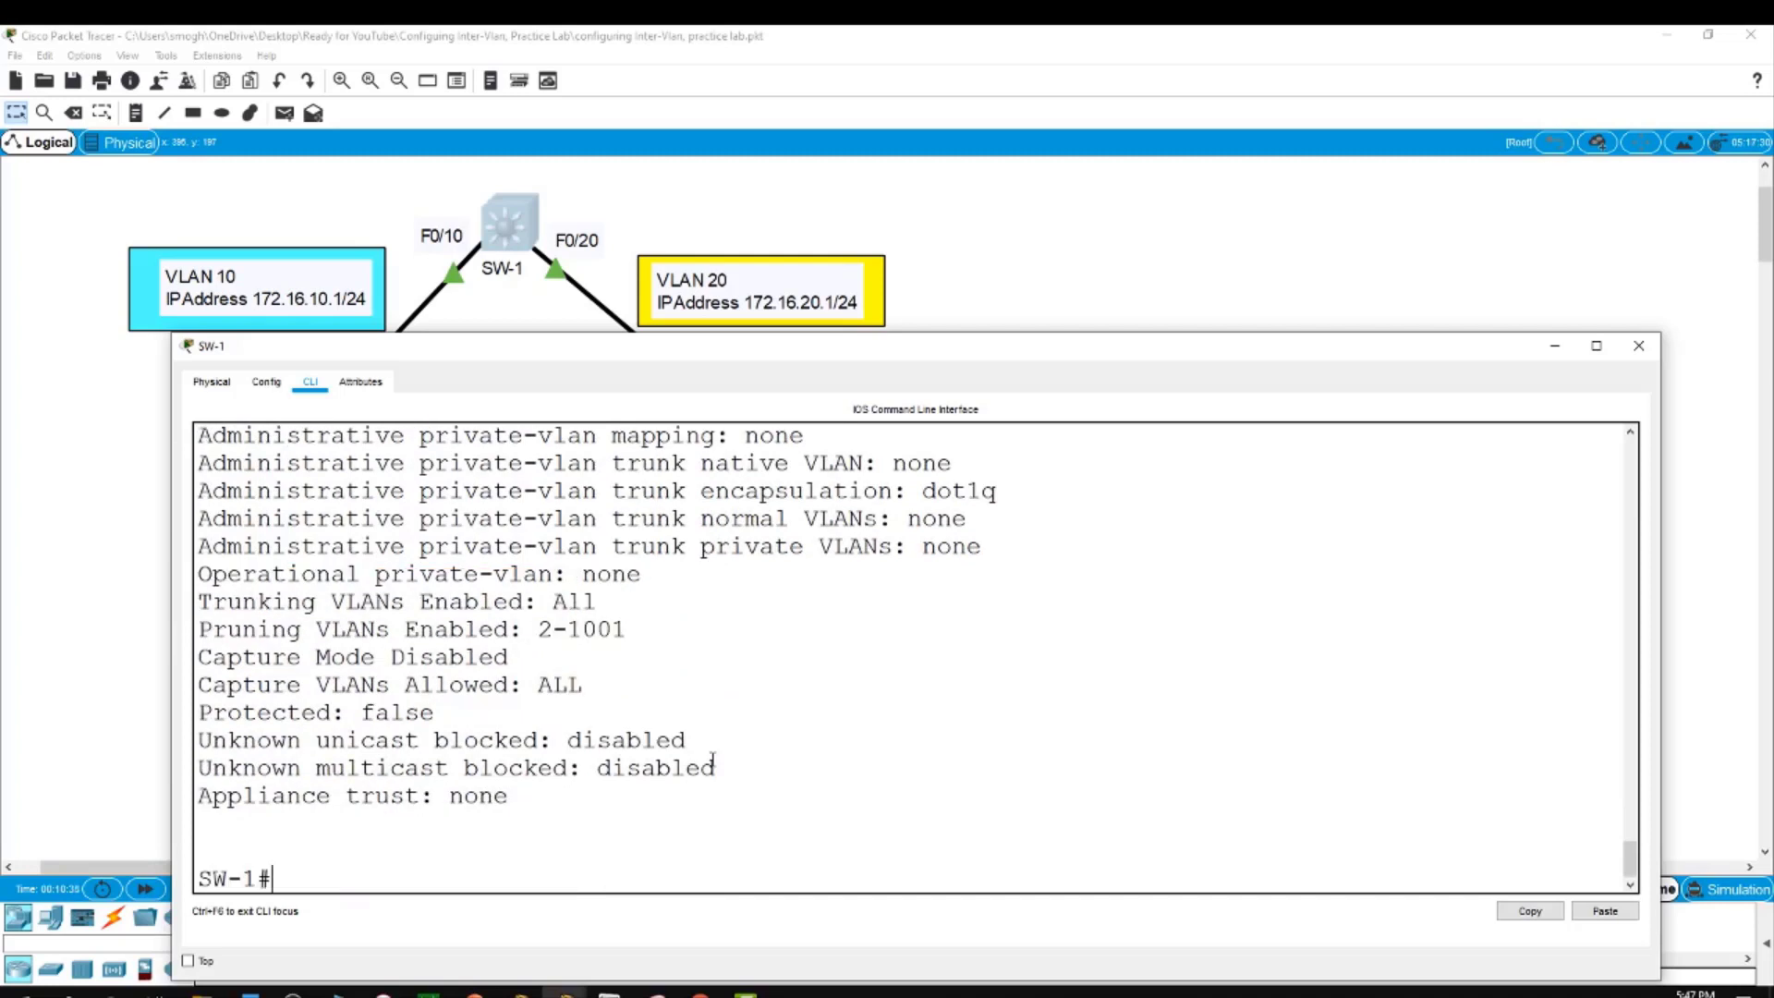
# Show the switchport details of interface F0/20 on SW-1 and examine its access mode VLAN
pyautogui.write('show int f0/')
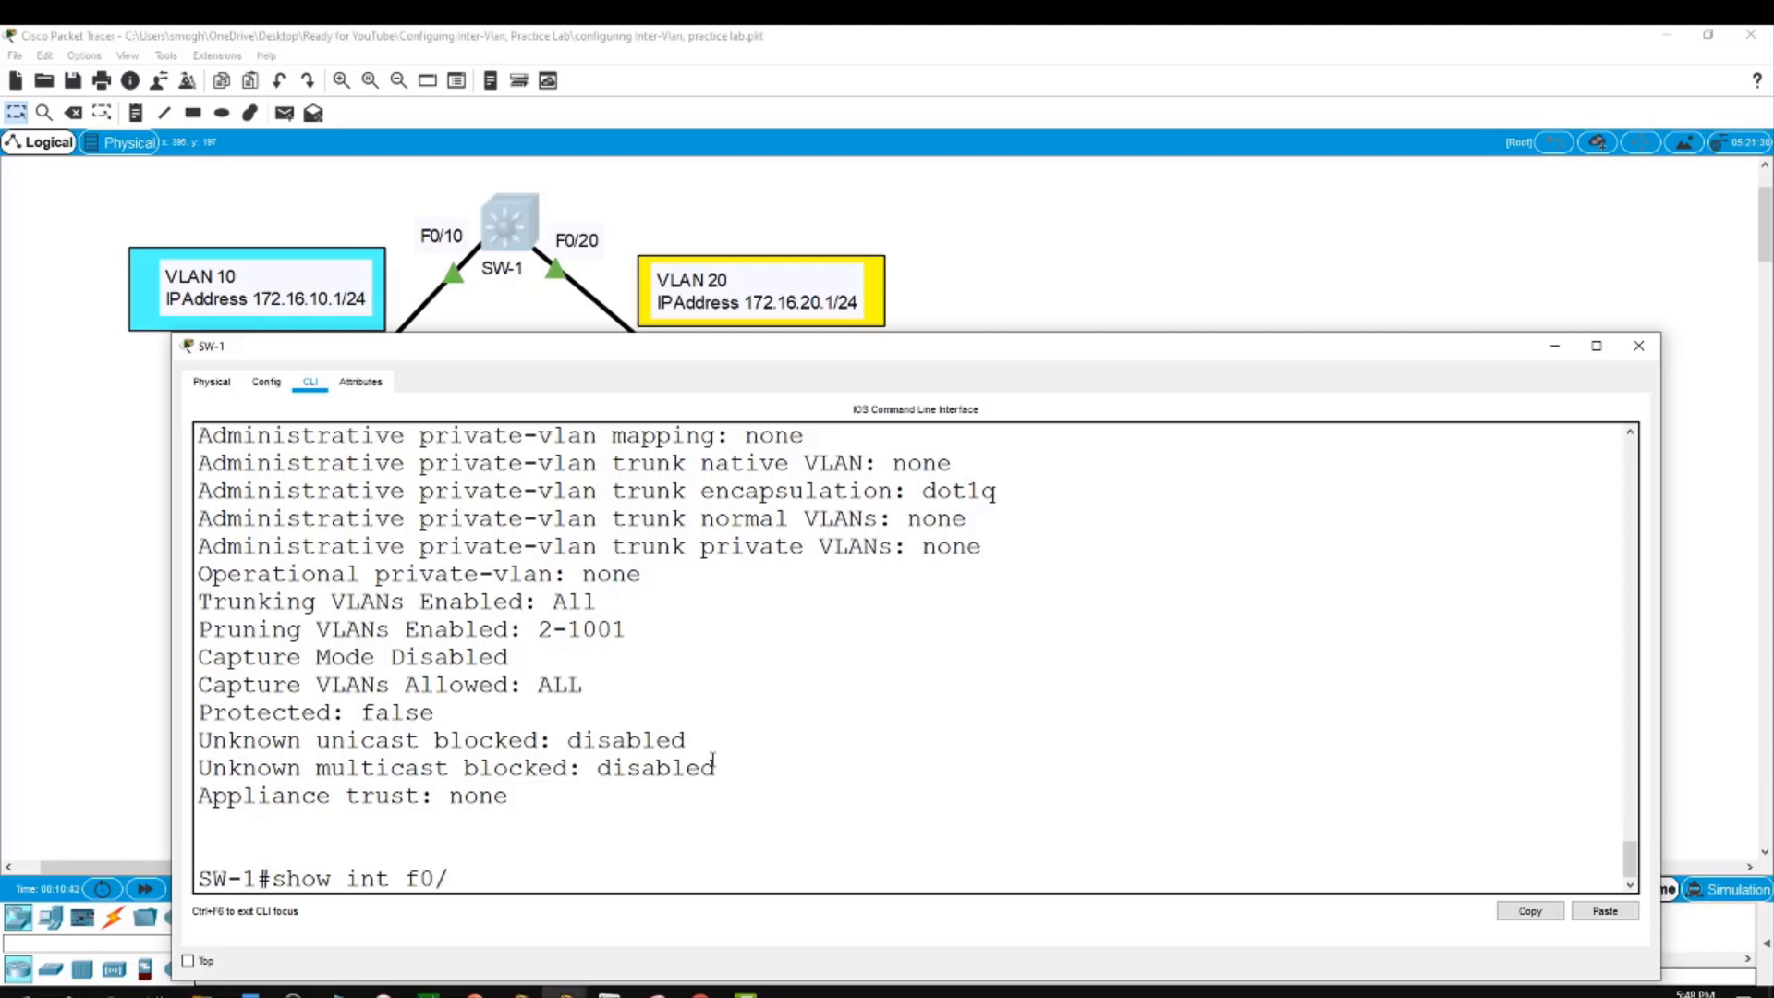
pyautogui.write('20 swi')
pyautogui.press('Tab')
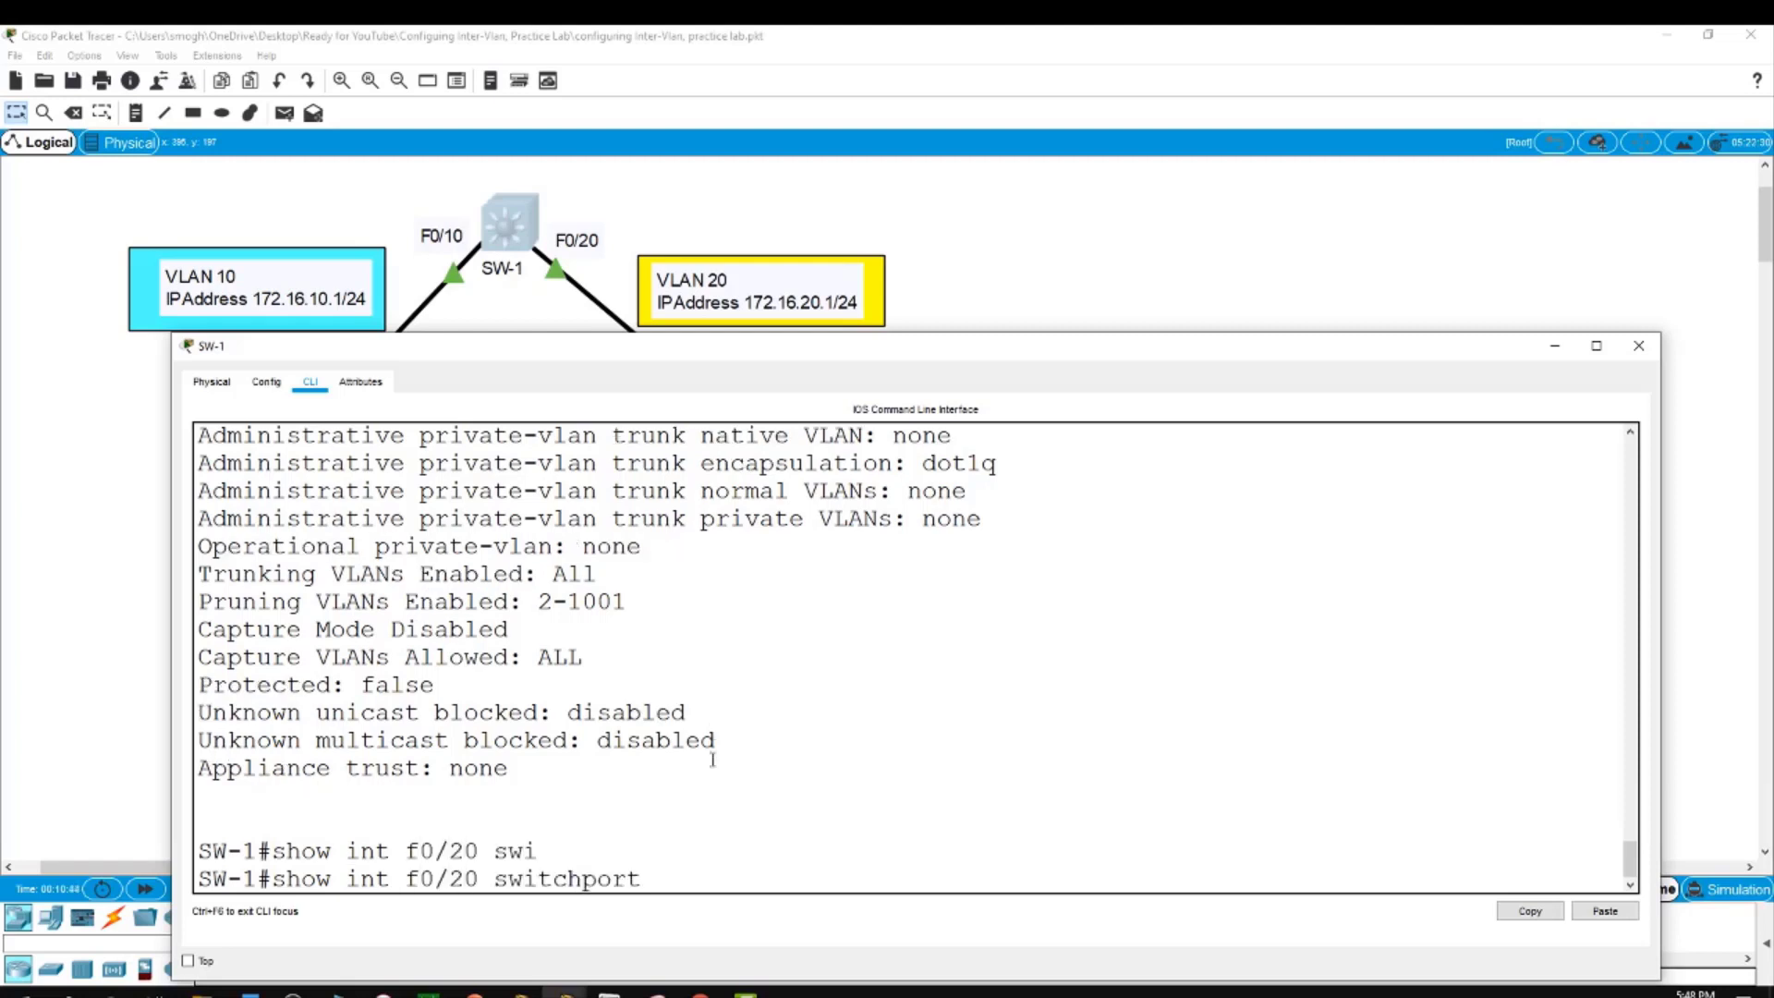
pyautogui.press('Return')
pyautogui.press('space')
pyautogui.scroll(4, 713, 759)
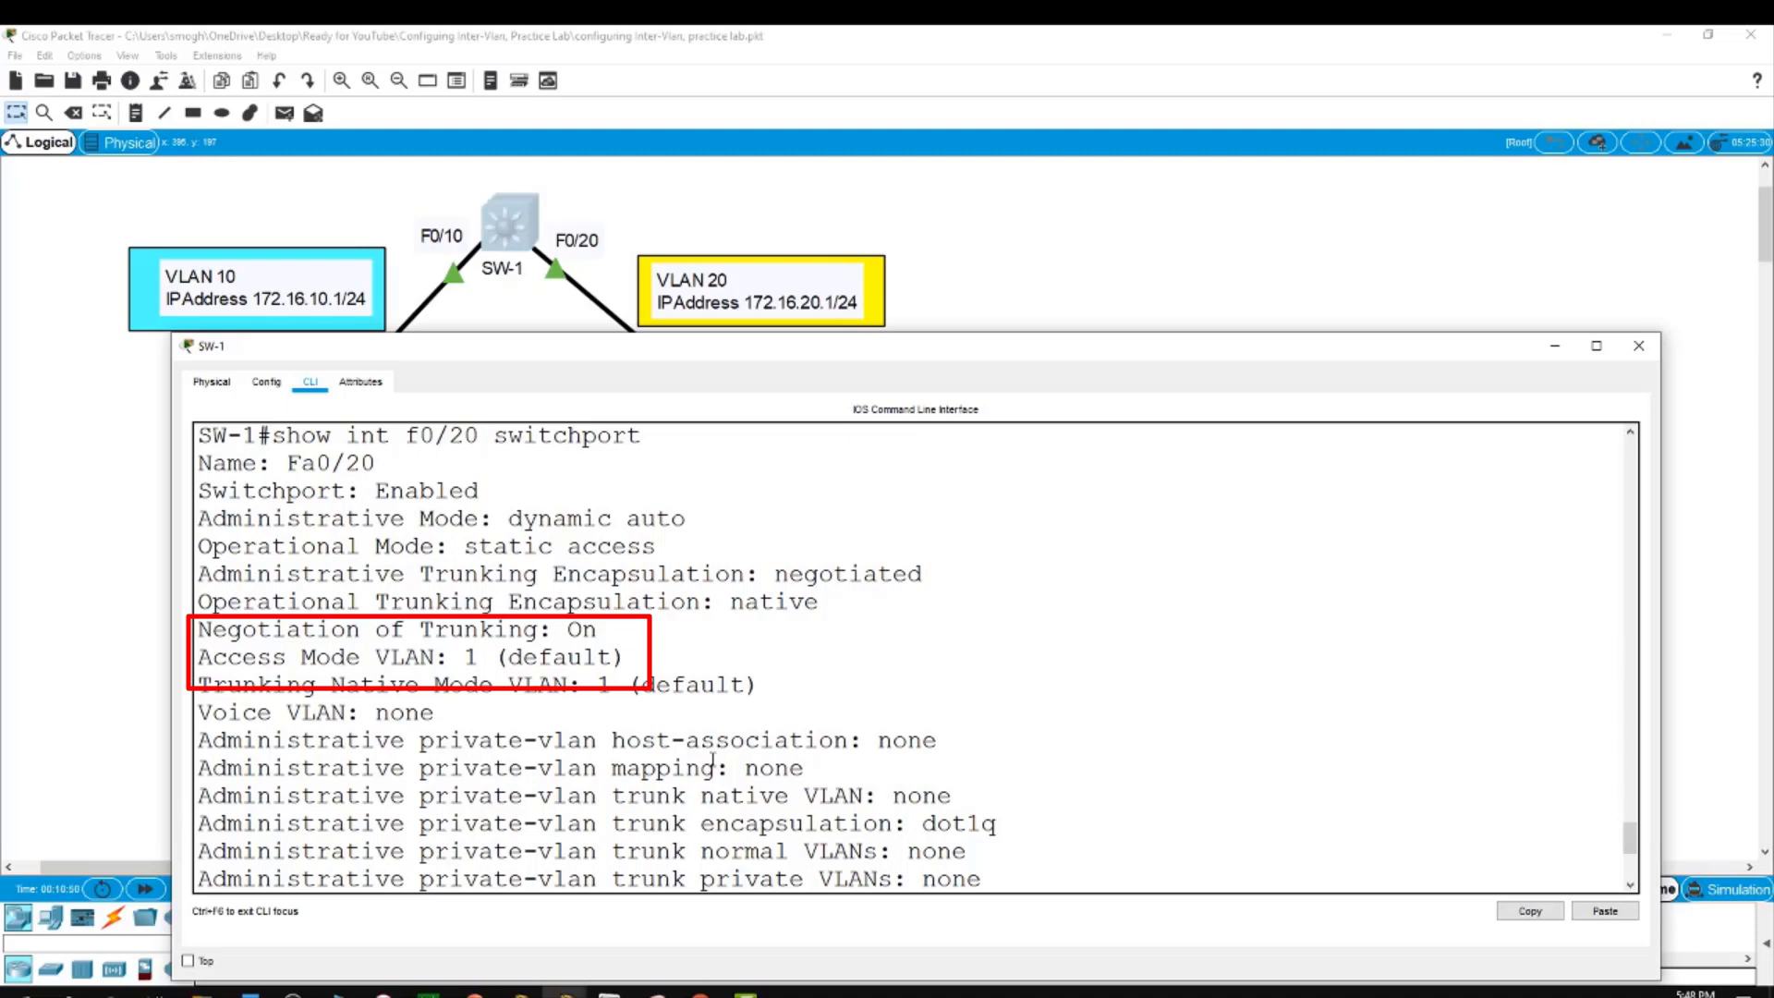
pyautogui.scroll(-1, 713, 759)
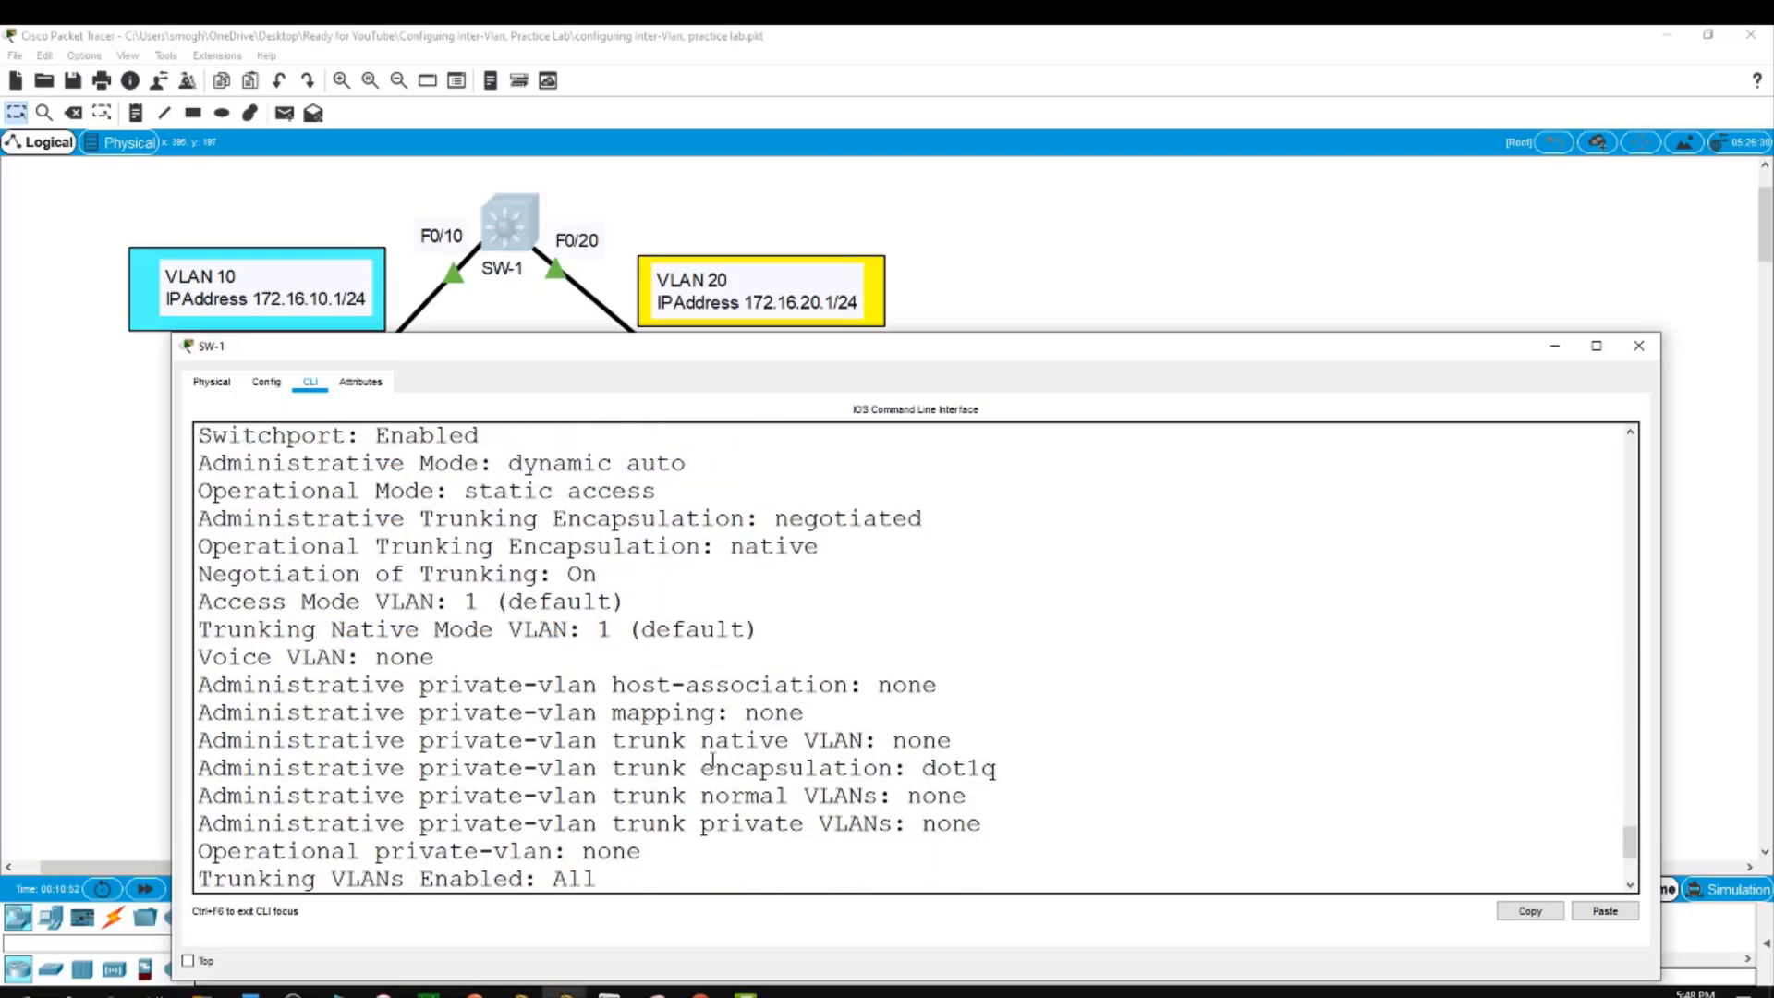
pyautogui.scroll(-4, 712, 759)
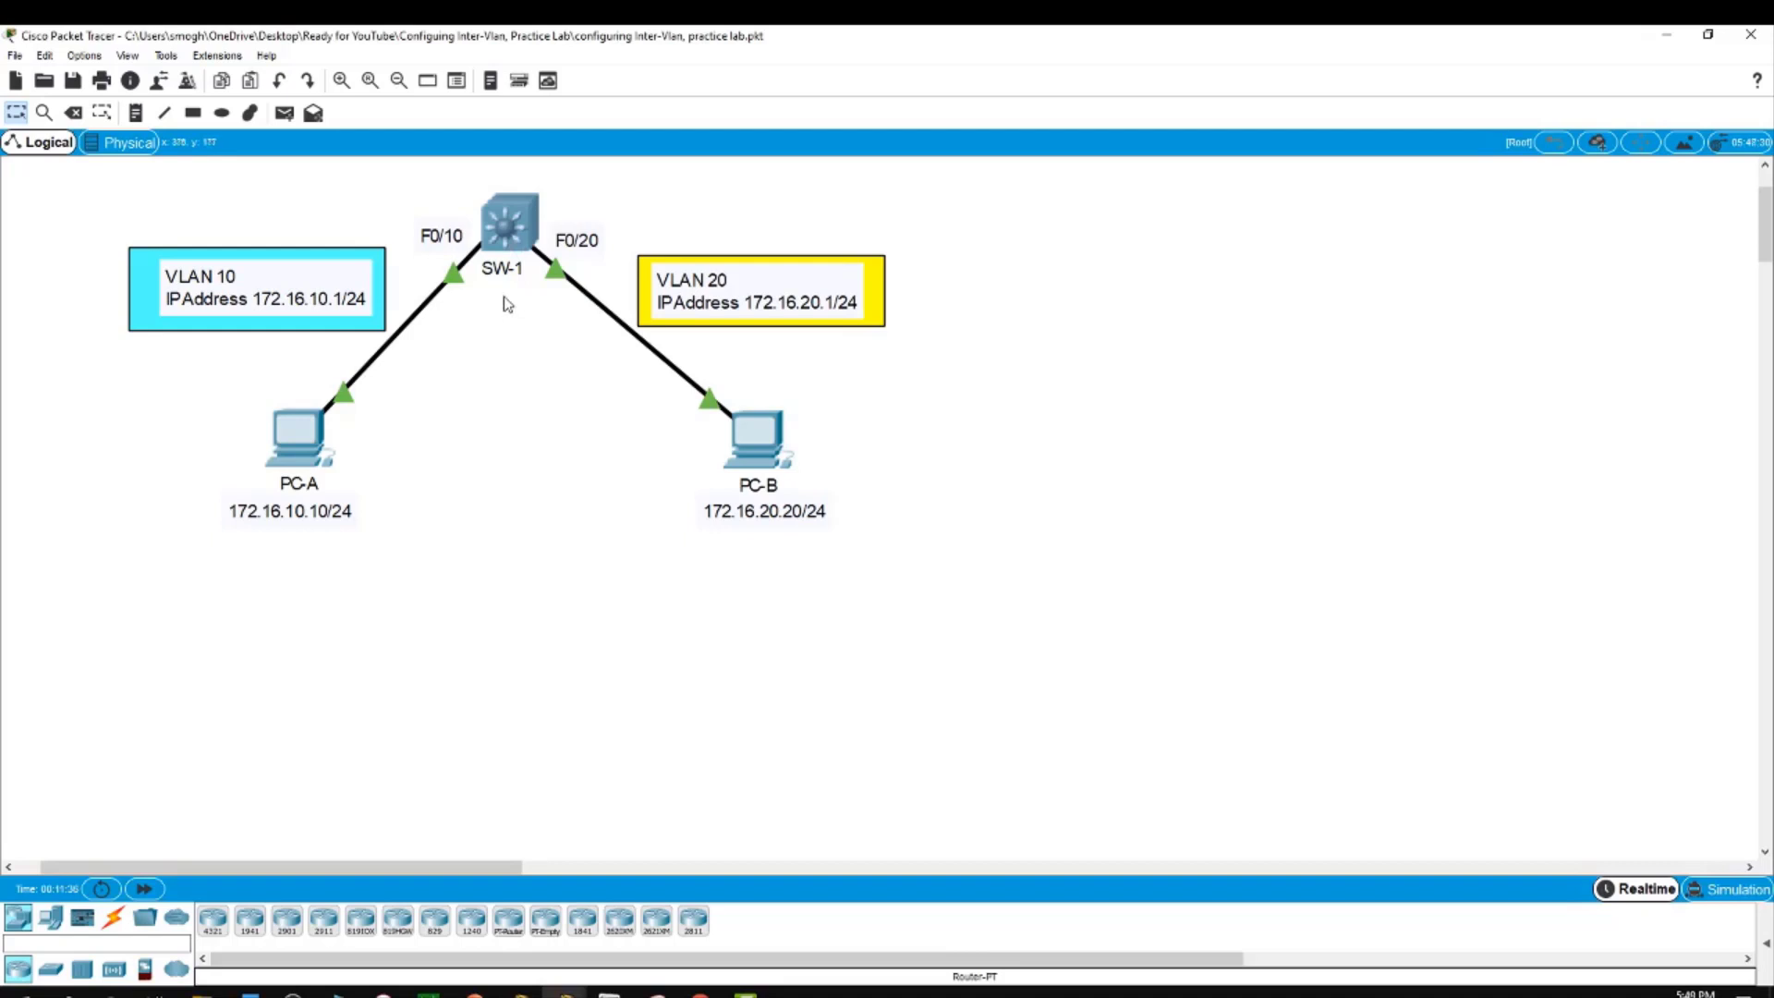
# Reopen the SW-1 command line, enter global configuration mode and set interface F0/10 to switchport mode access
pyautogui.click(519, 242)
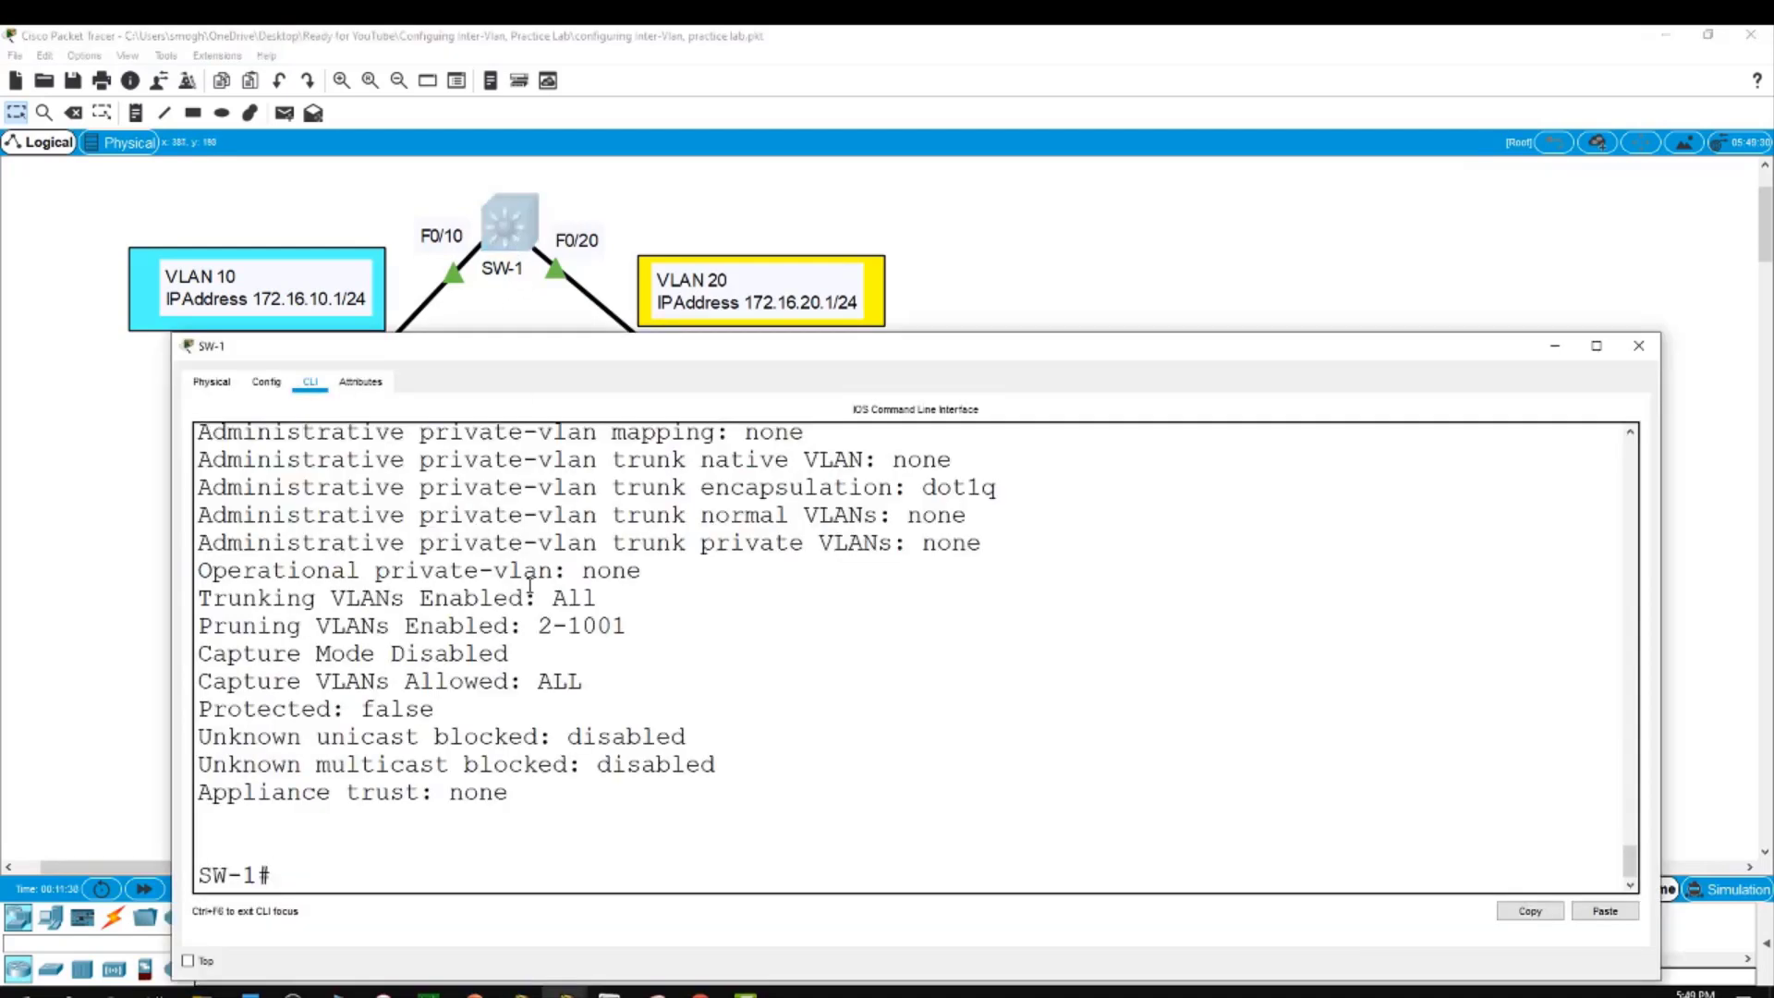
pyautogui.write('conf t')
pyautogui.press('Return')
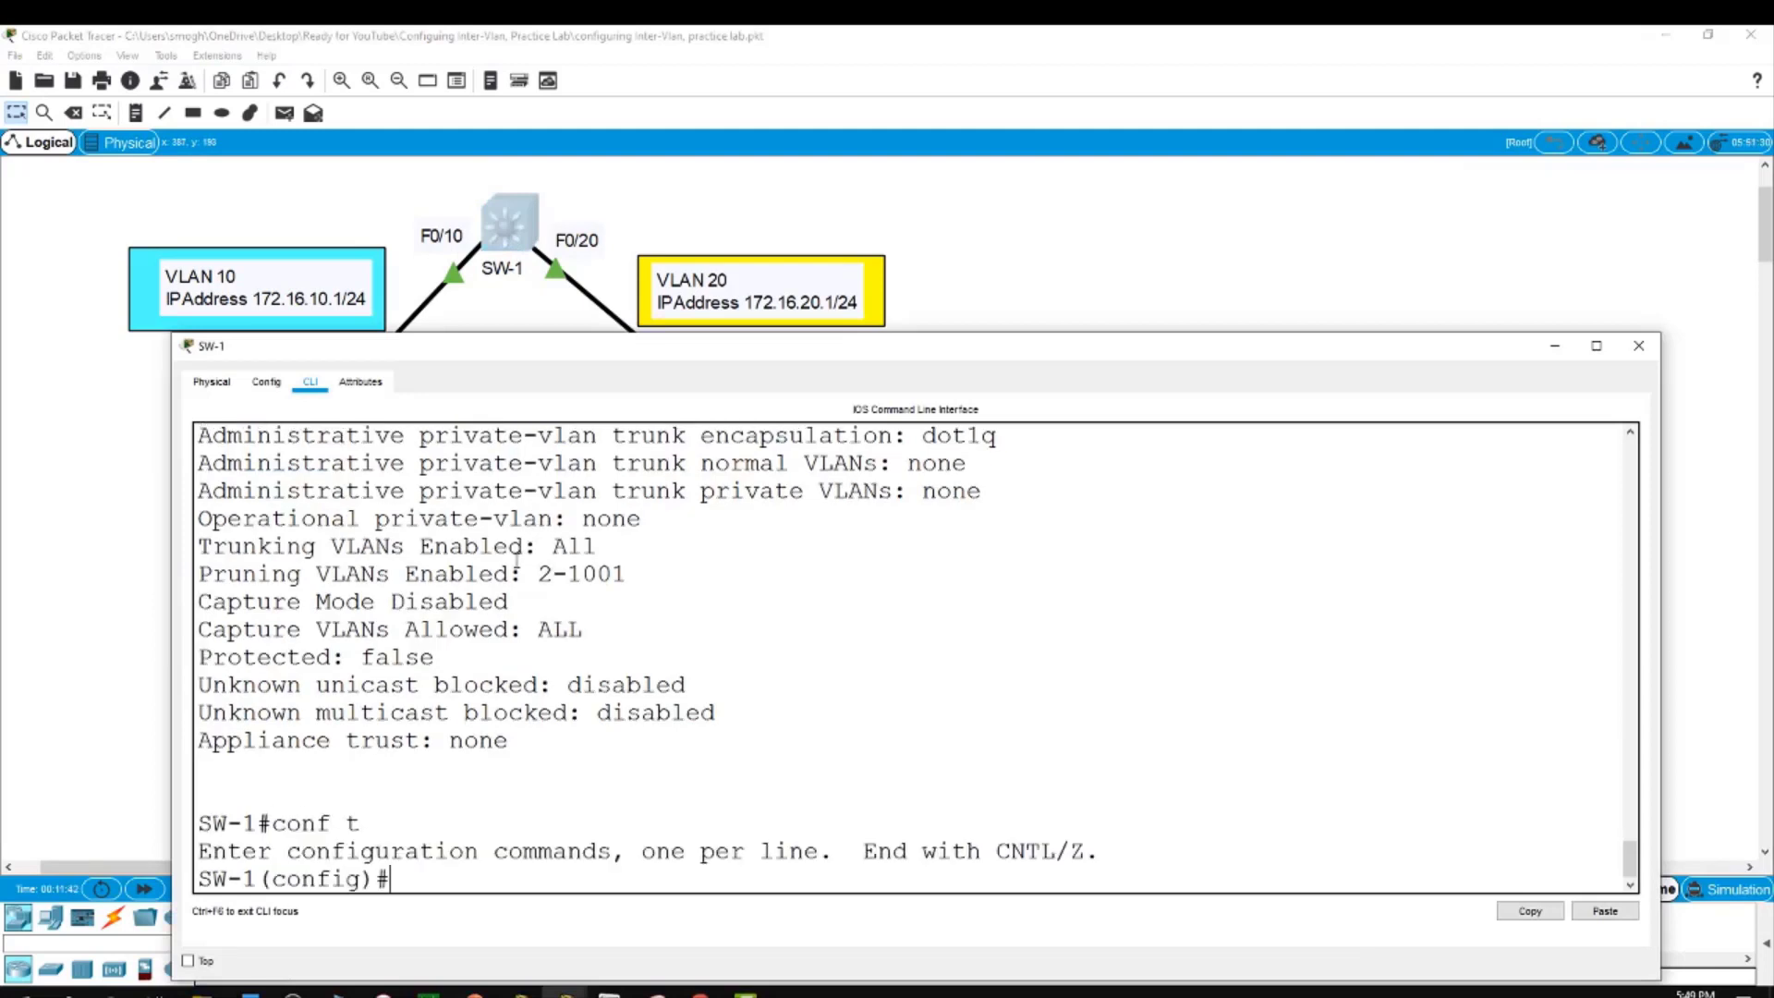
pyautogui.write('int f0/10')
pyautogui.press('Return')
pyautogui.write('swi')
pyautogui.press('Tab')
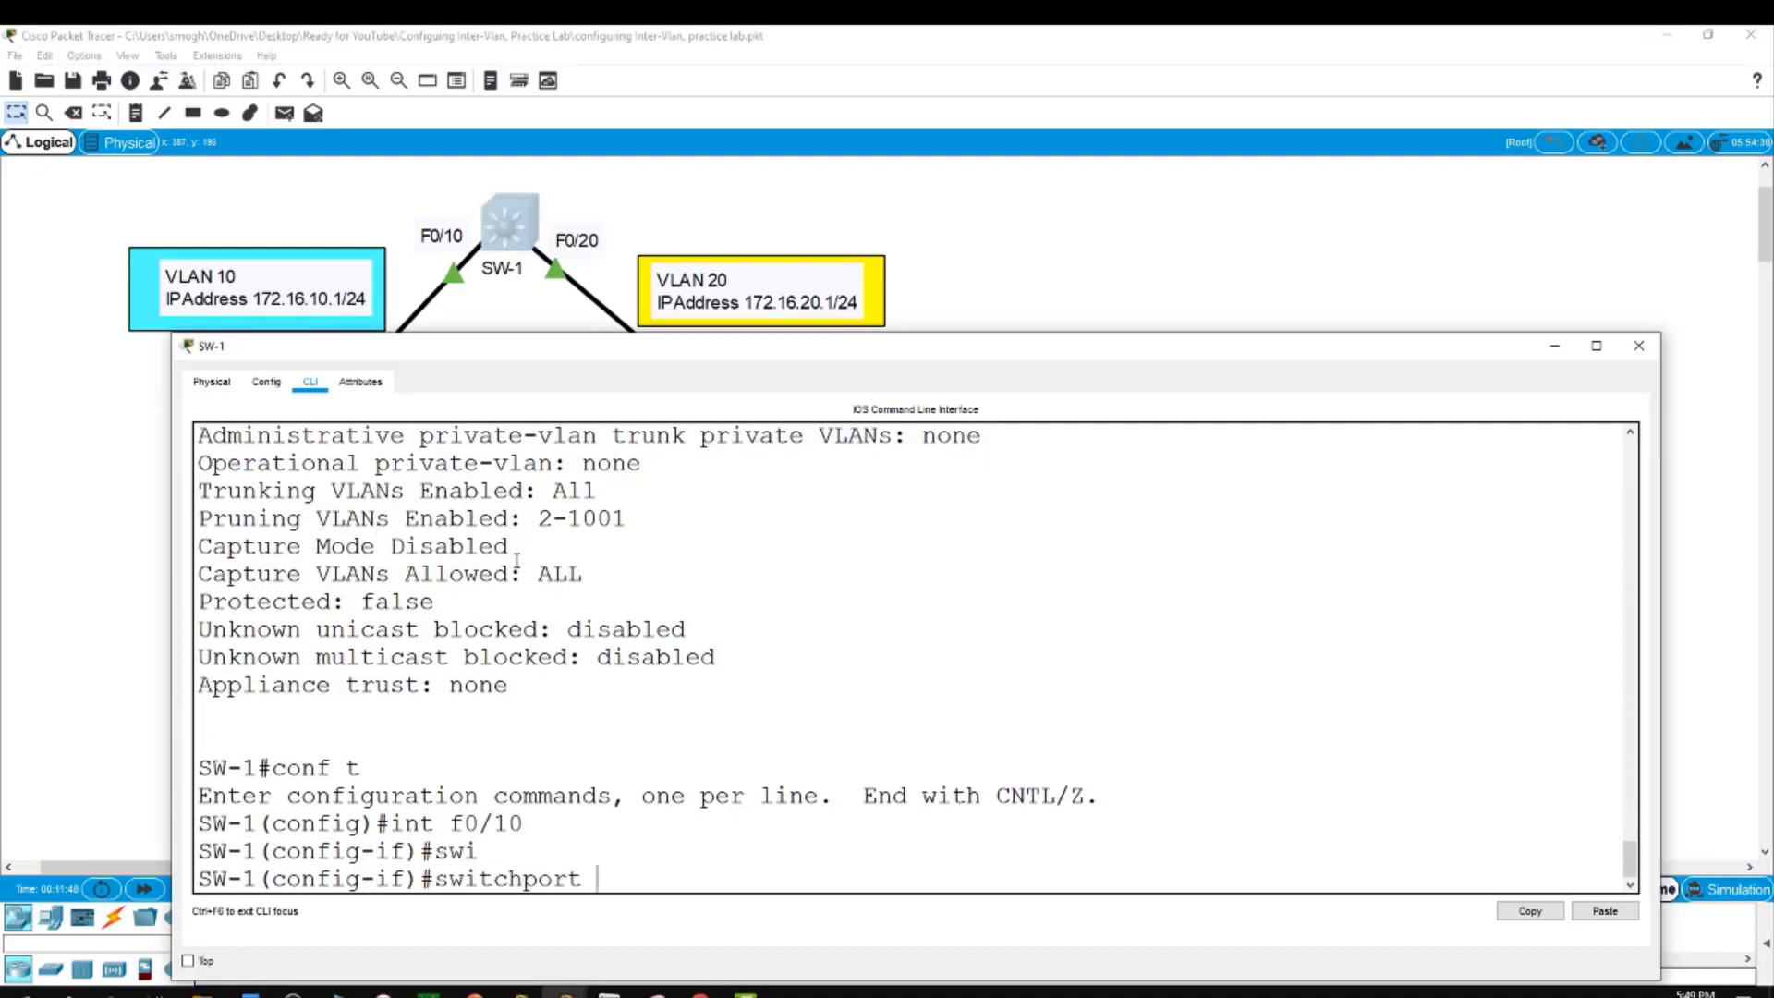
pyautogui.write('mo')
pyautogui.press('Tab')
pyautogui.write('ac')
pyautogui.press('Tab')
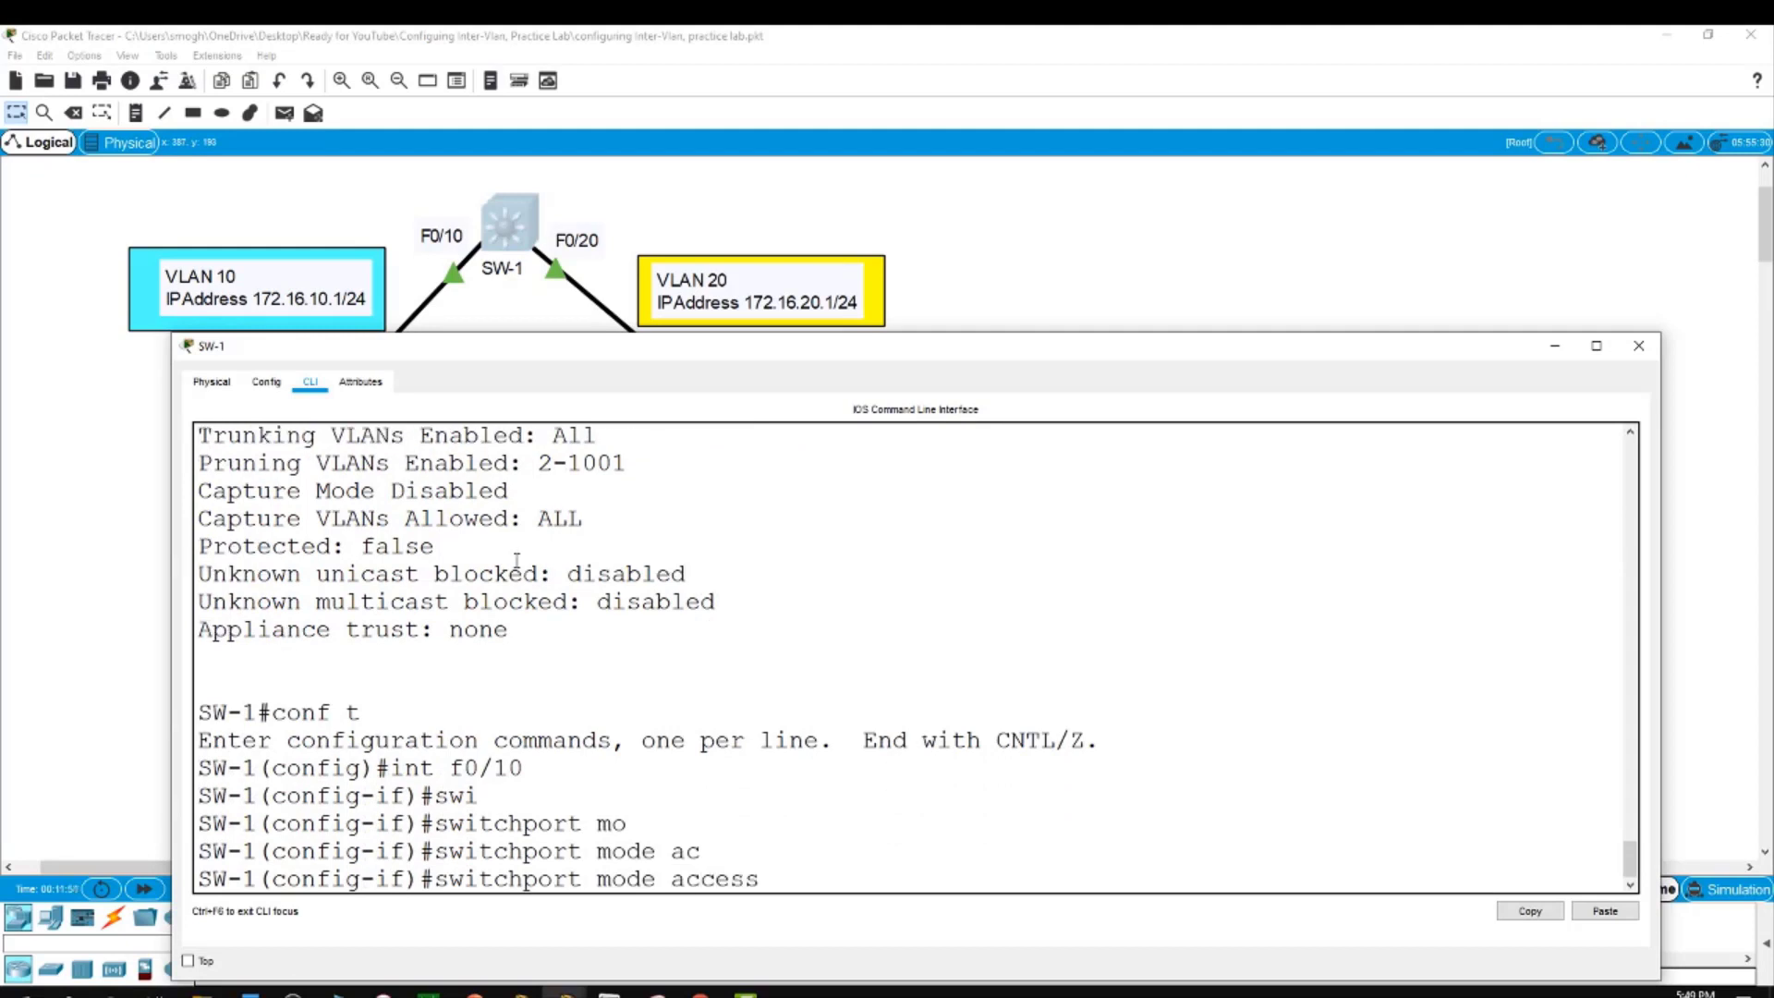
pyautogui.press('Return')
# Assign interface F0/10 to access VLAN 10
pyautogui.write('swi')
pyautogui.press('Tab')
pyautogui.write('ac')
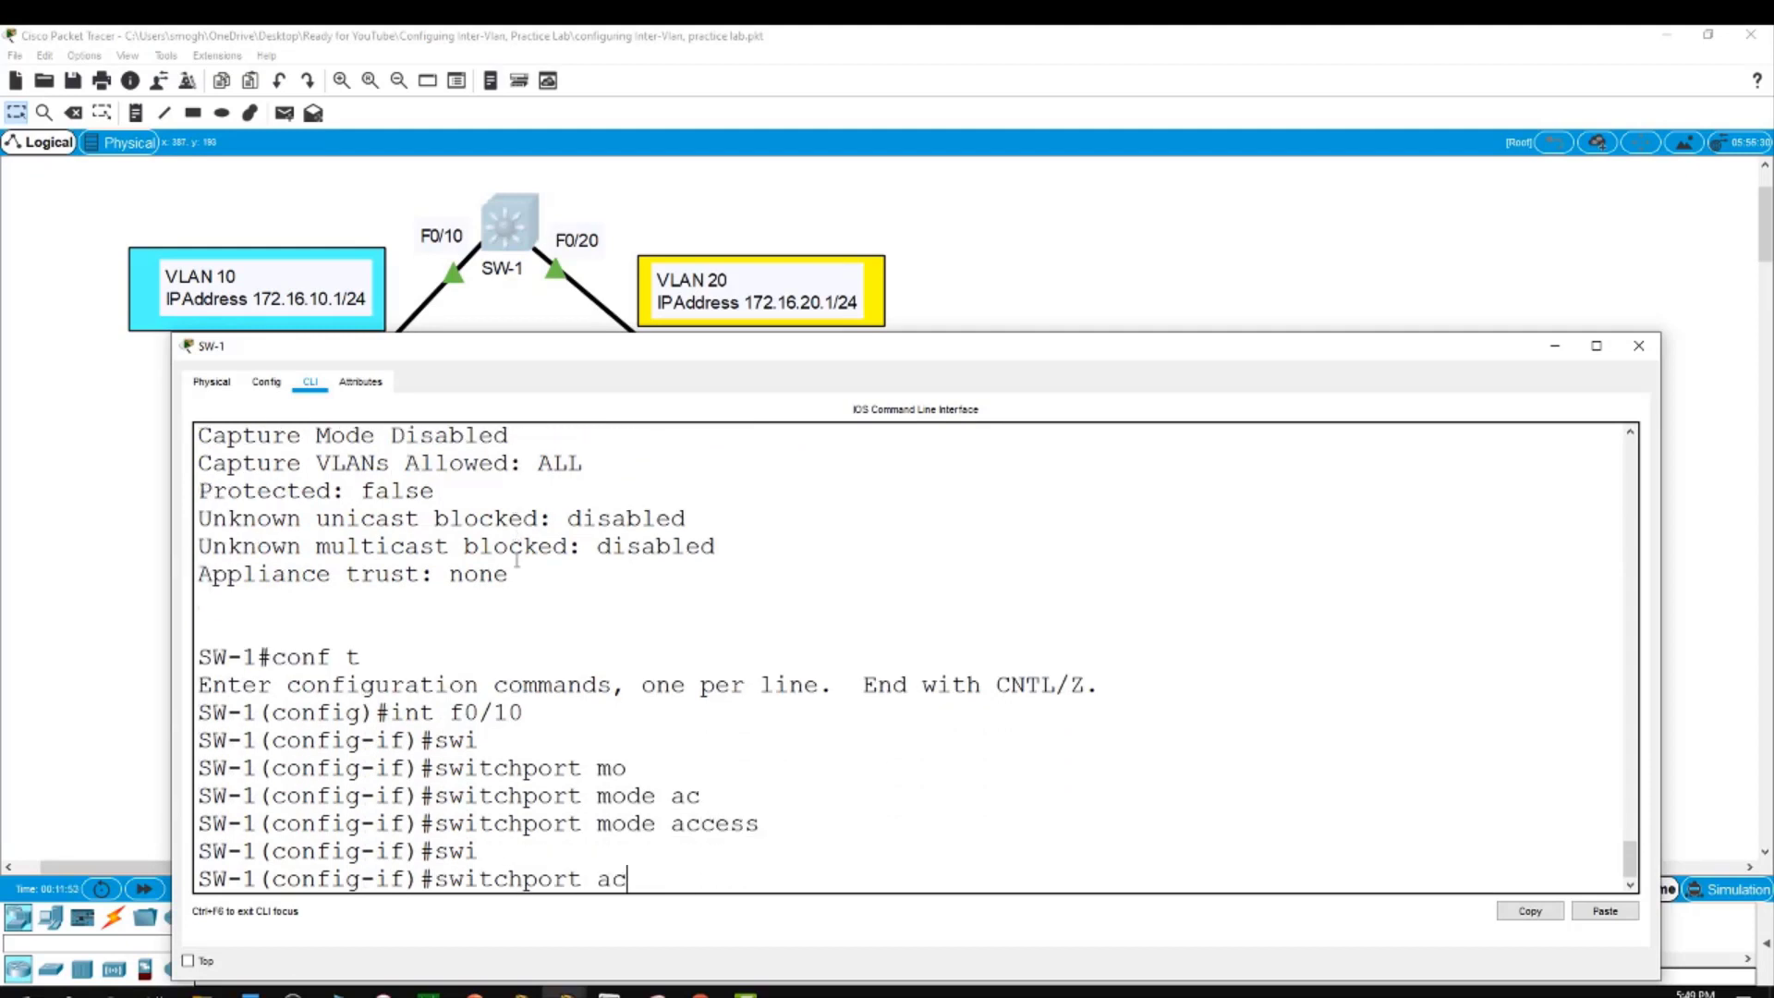
pyautogui.press('Tab')
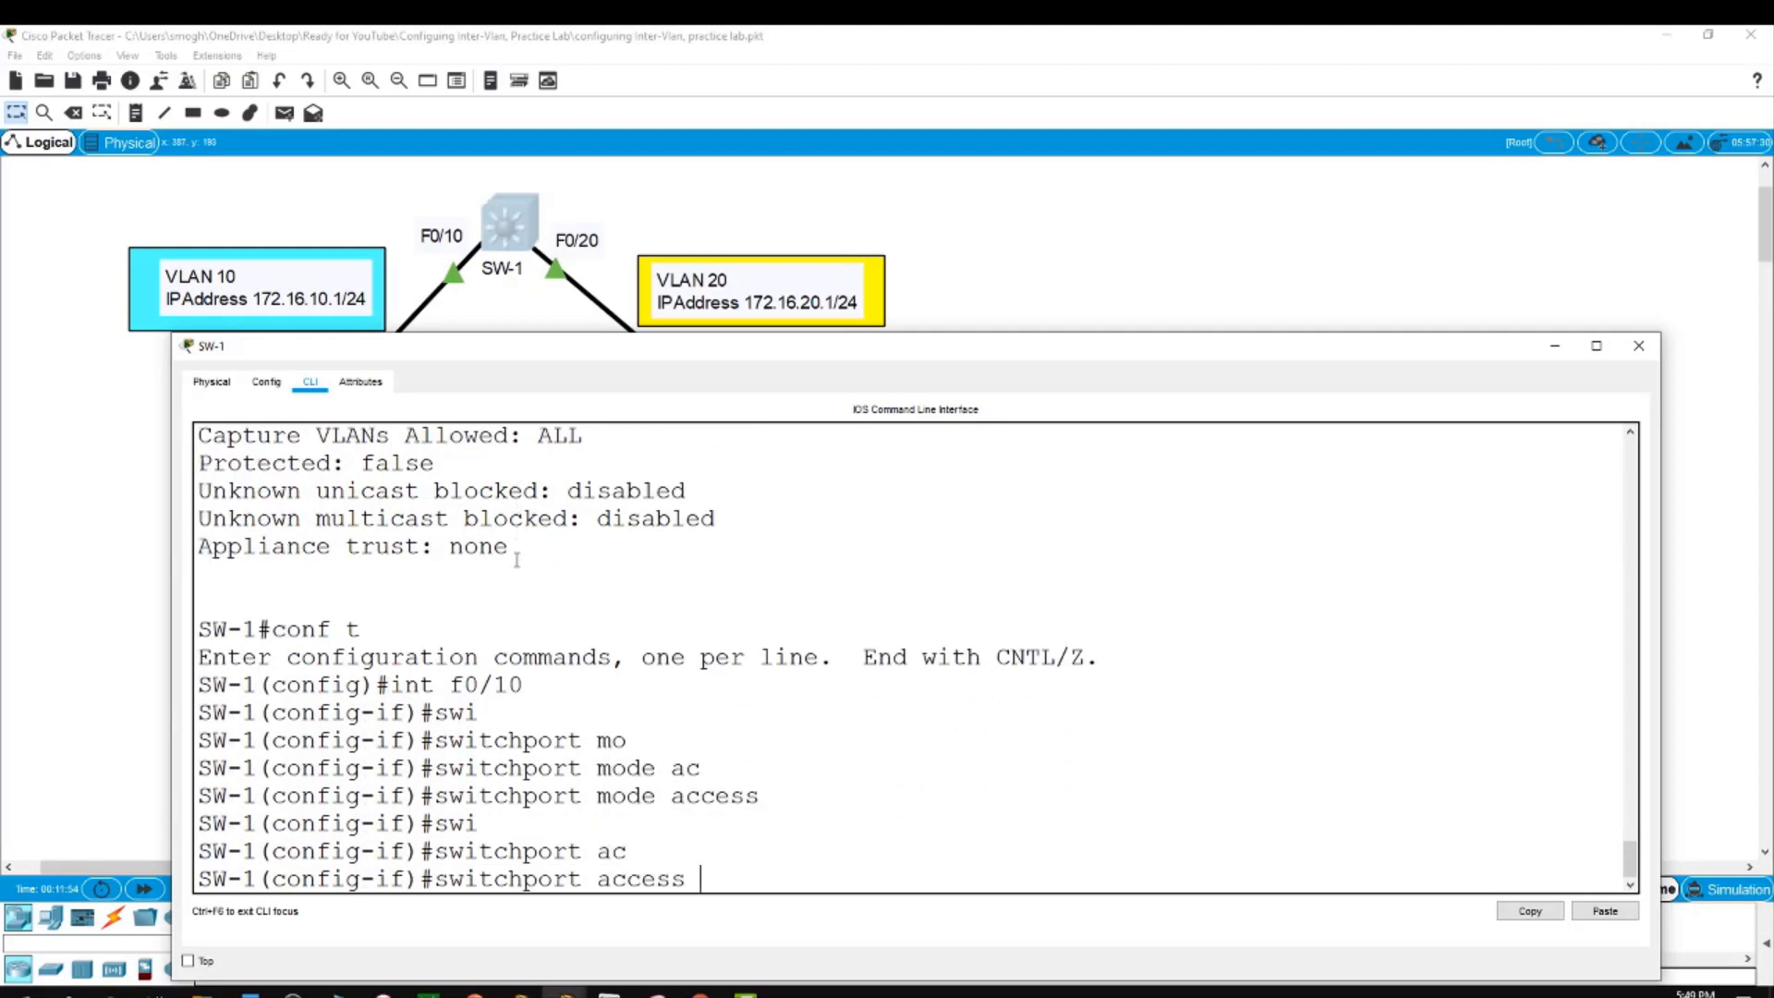
pyautogui.write('v')
pyautogui.press('Tab')
pyautogui.write('10')
pyautogui.press('Return')
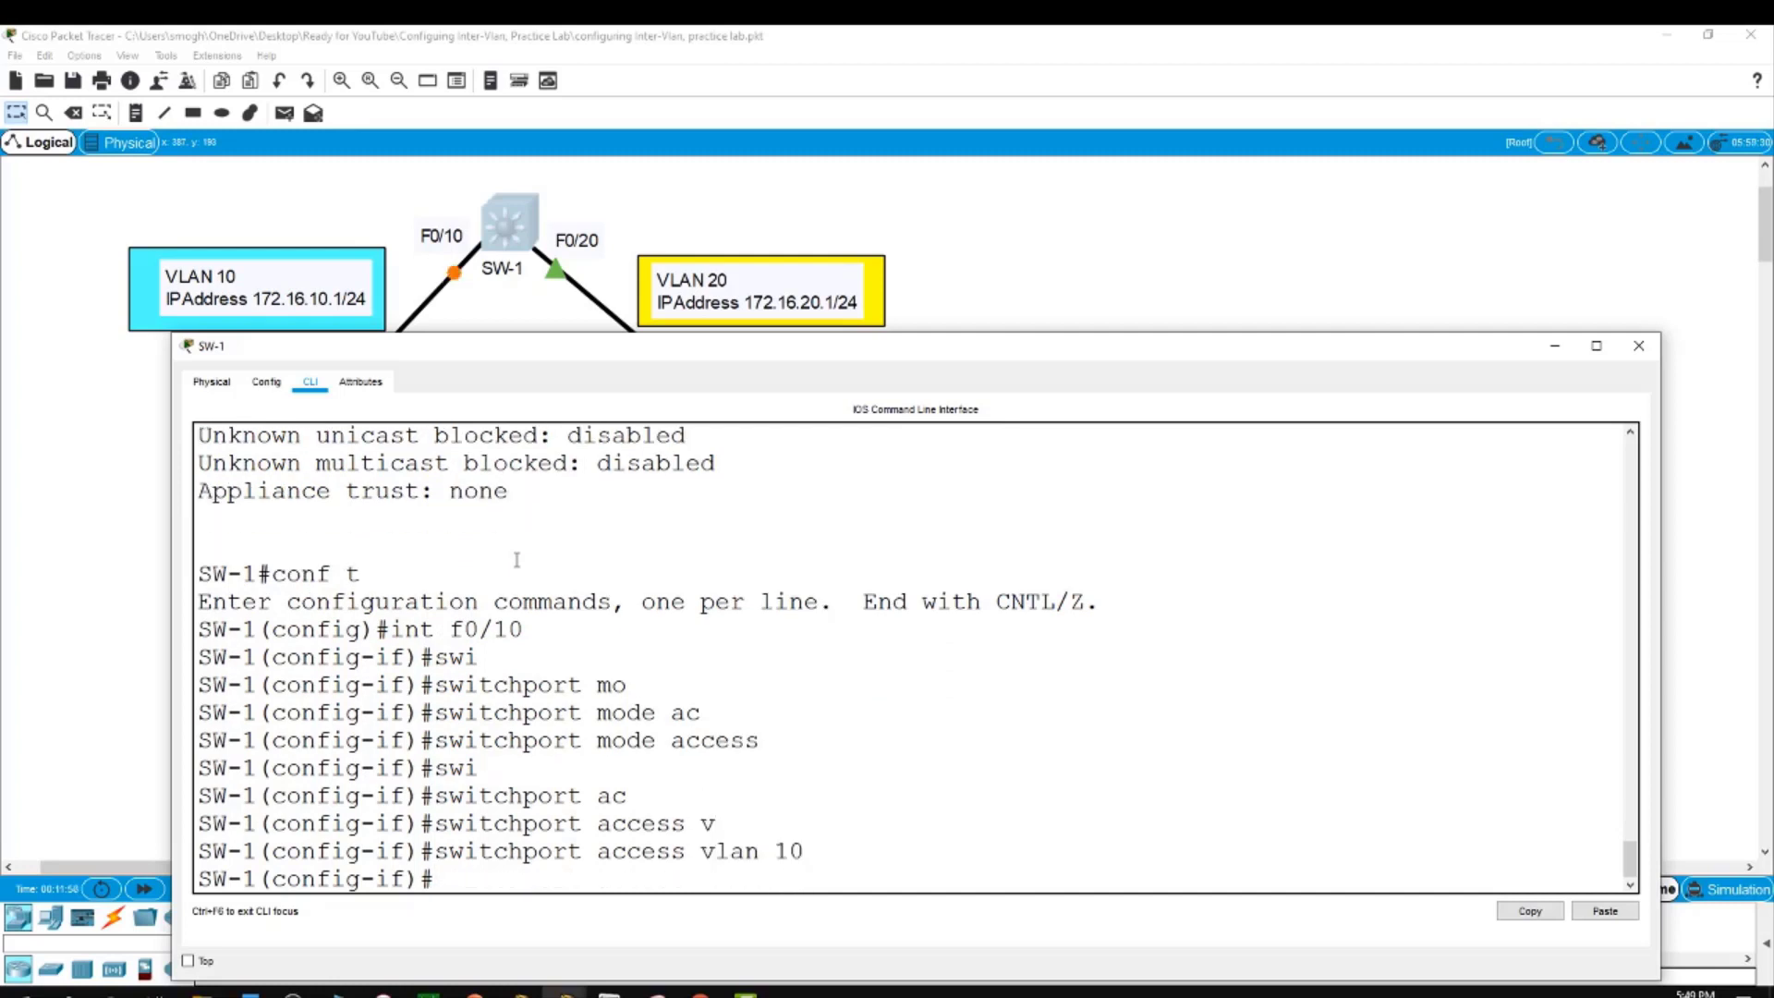
# Enter the configuration of interface F0/20 and set it to switchport mode access
pyautogui.write('int f0.')
pyautogui.press('BackSpace')
pyautogui.write('/20')
pyautogui.press('Return')
pyautogui.write('swi')
pyautogui.press('Tab')
pyautogui.write('m')
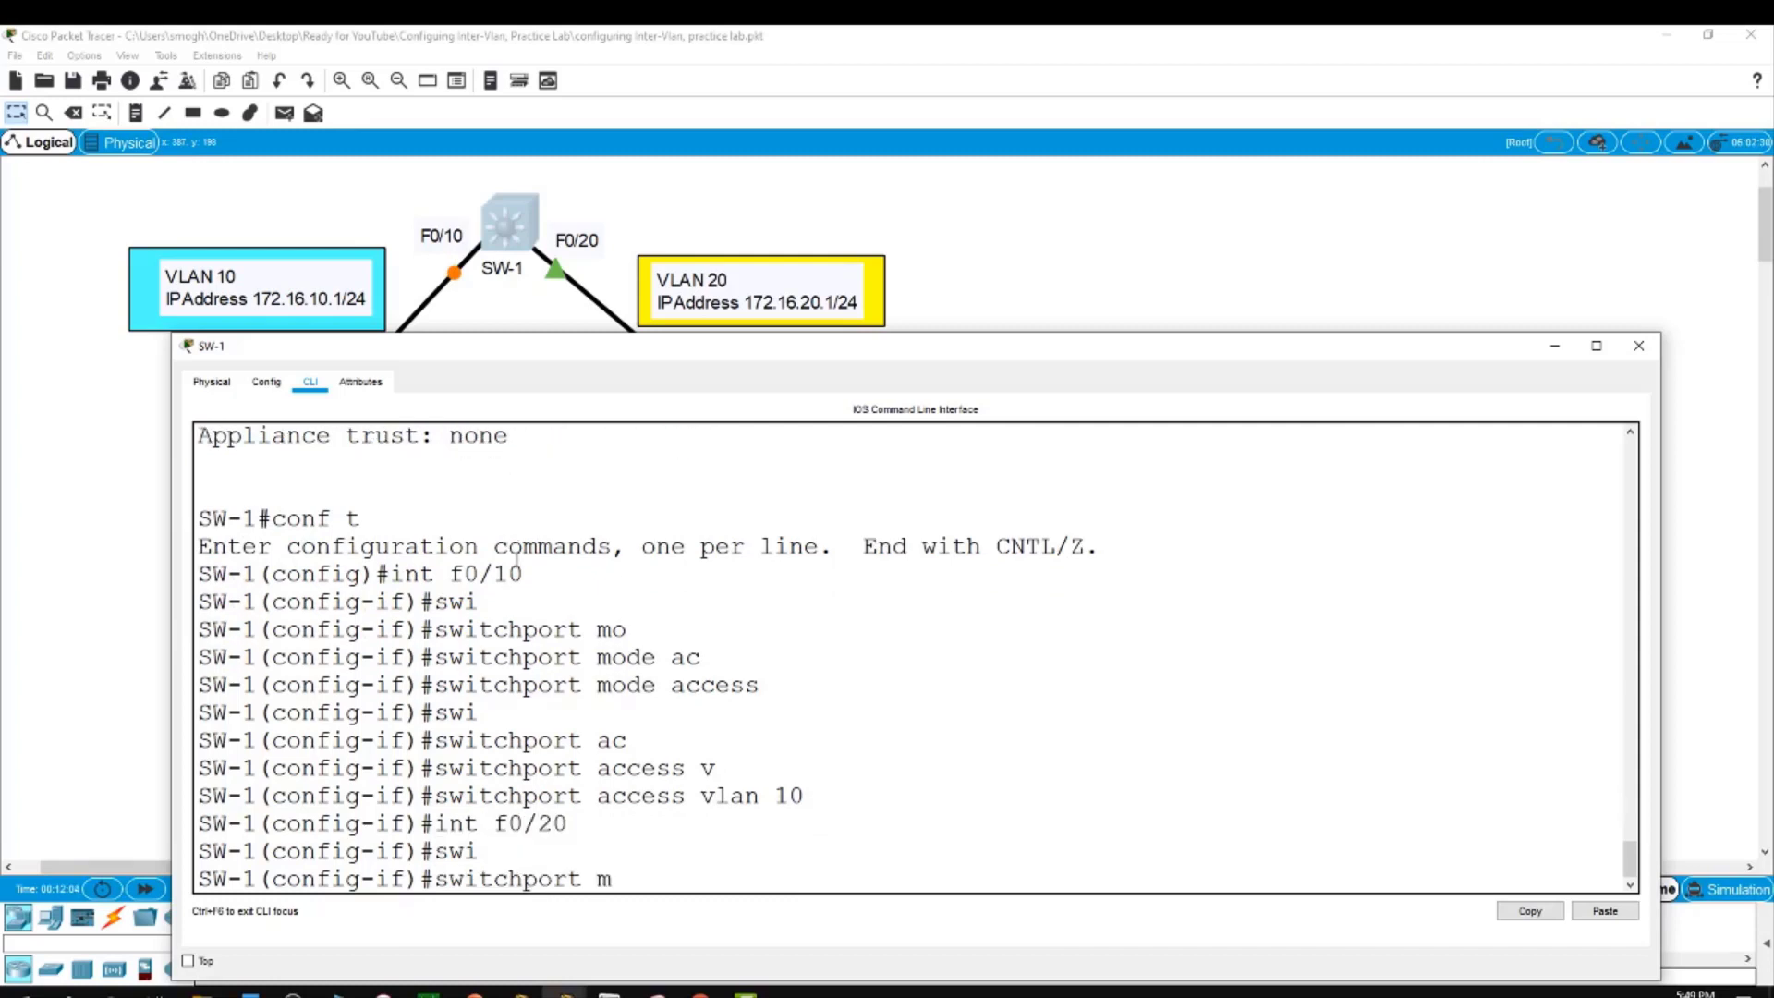
pyautogui.write('o')
pyautogui.press('Tab')
pyautogui.write('ac')
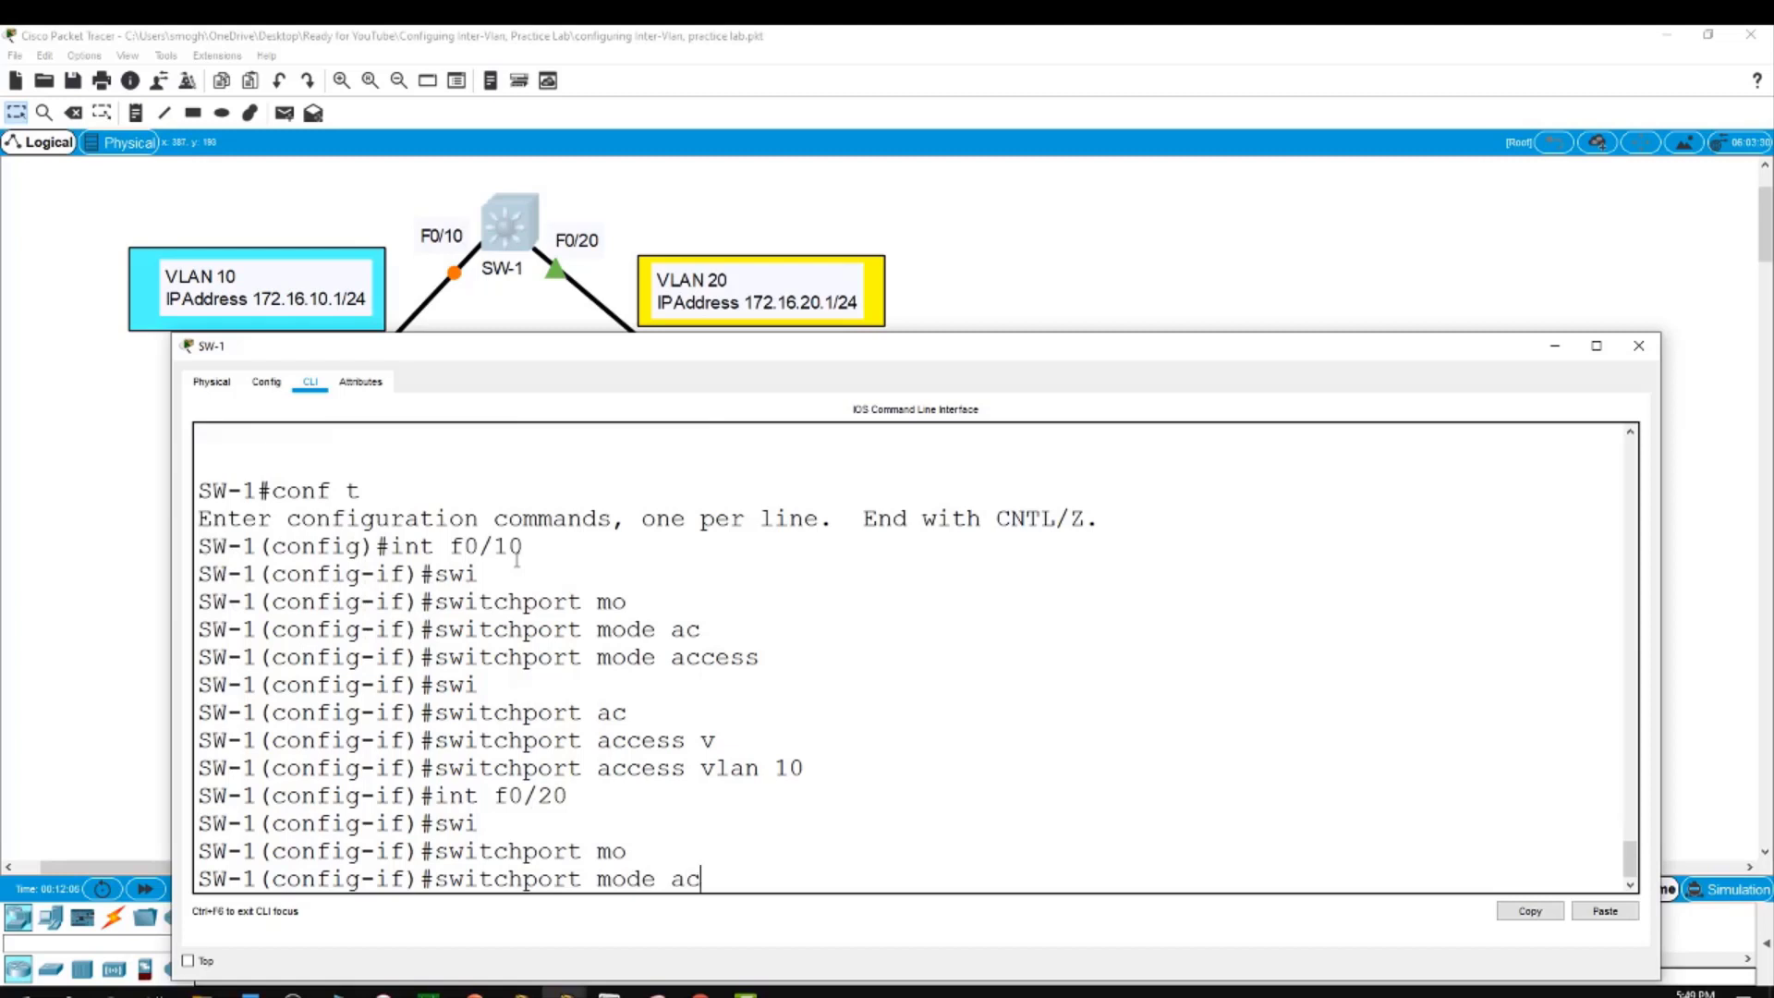
pyautogui.press('Tab')
pyautogui.press('Return')
# Assign interface F0/20 to access VLAN 20 and return to the topology
pyautogui.write('swi')
pyautogui.press('Tab')
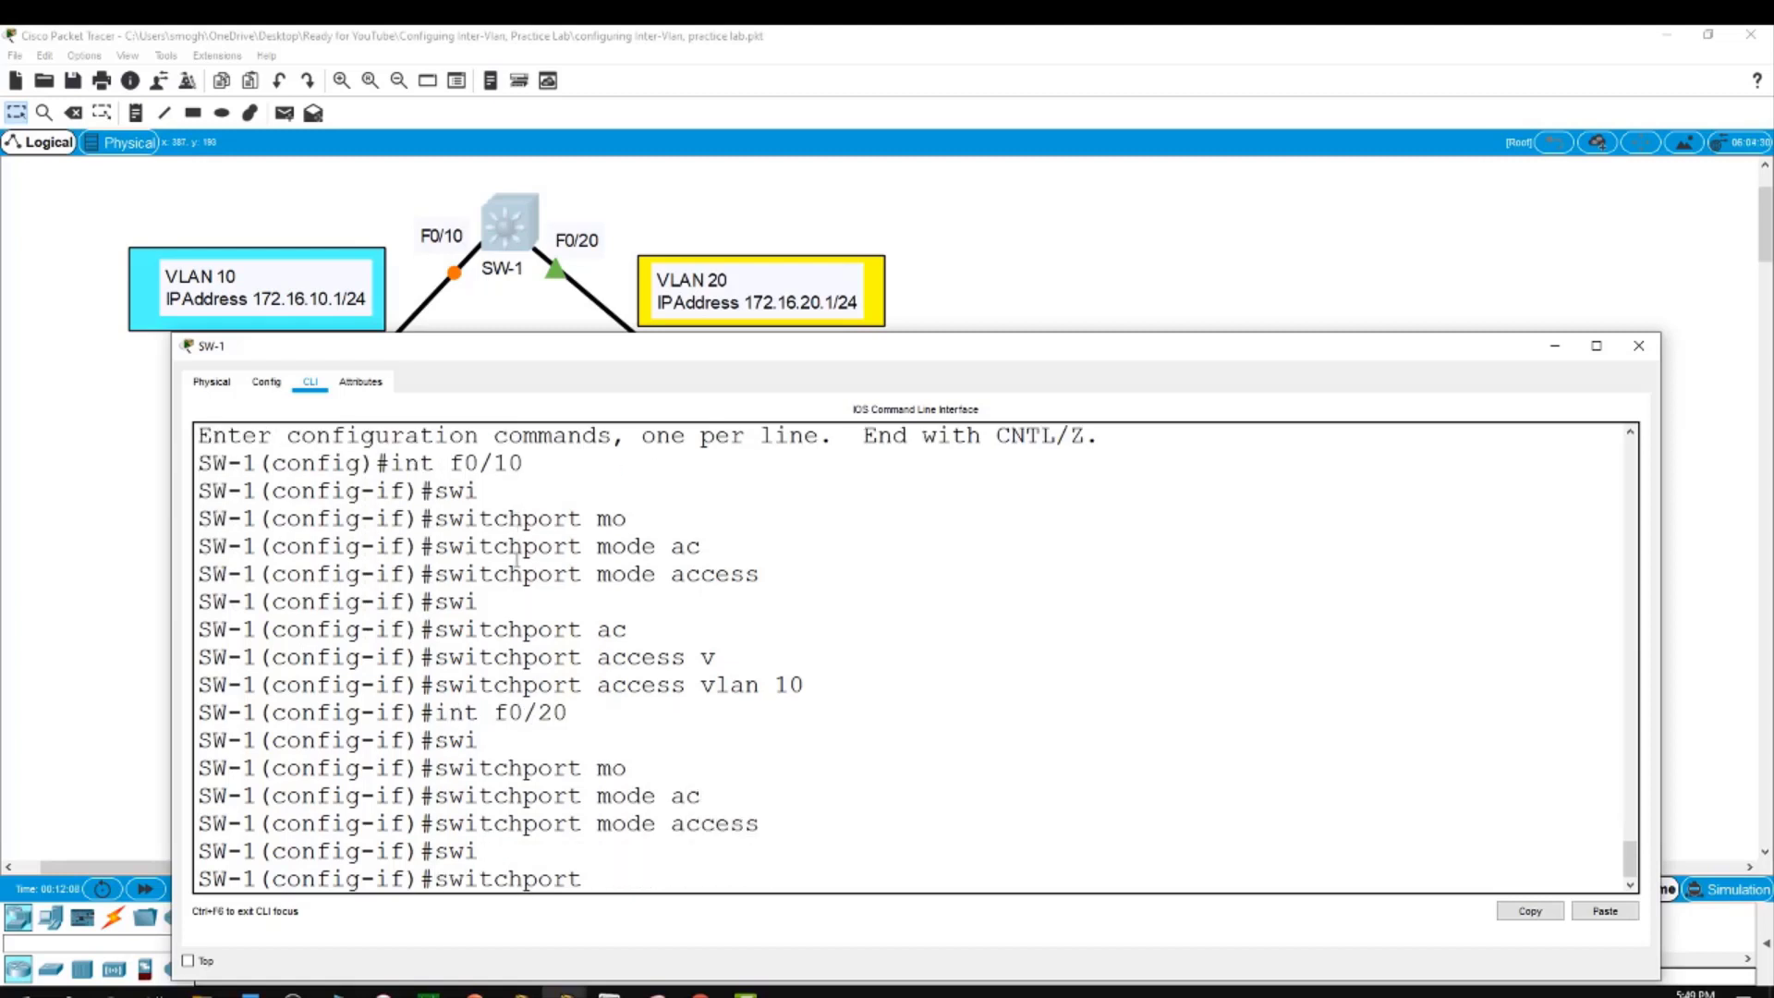
pyautogui.write('ac')
pyautogui.press('Tab')
pyautogui.write('v')
pyautogui.press('Tab')
pyautogui.write('2')
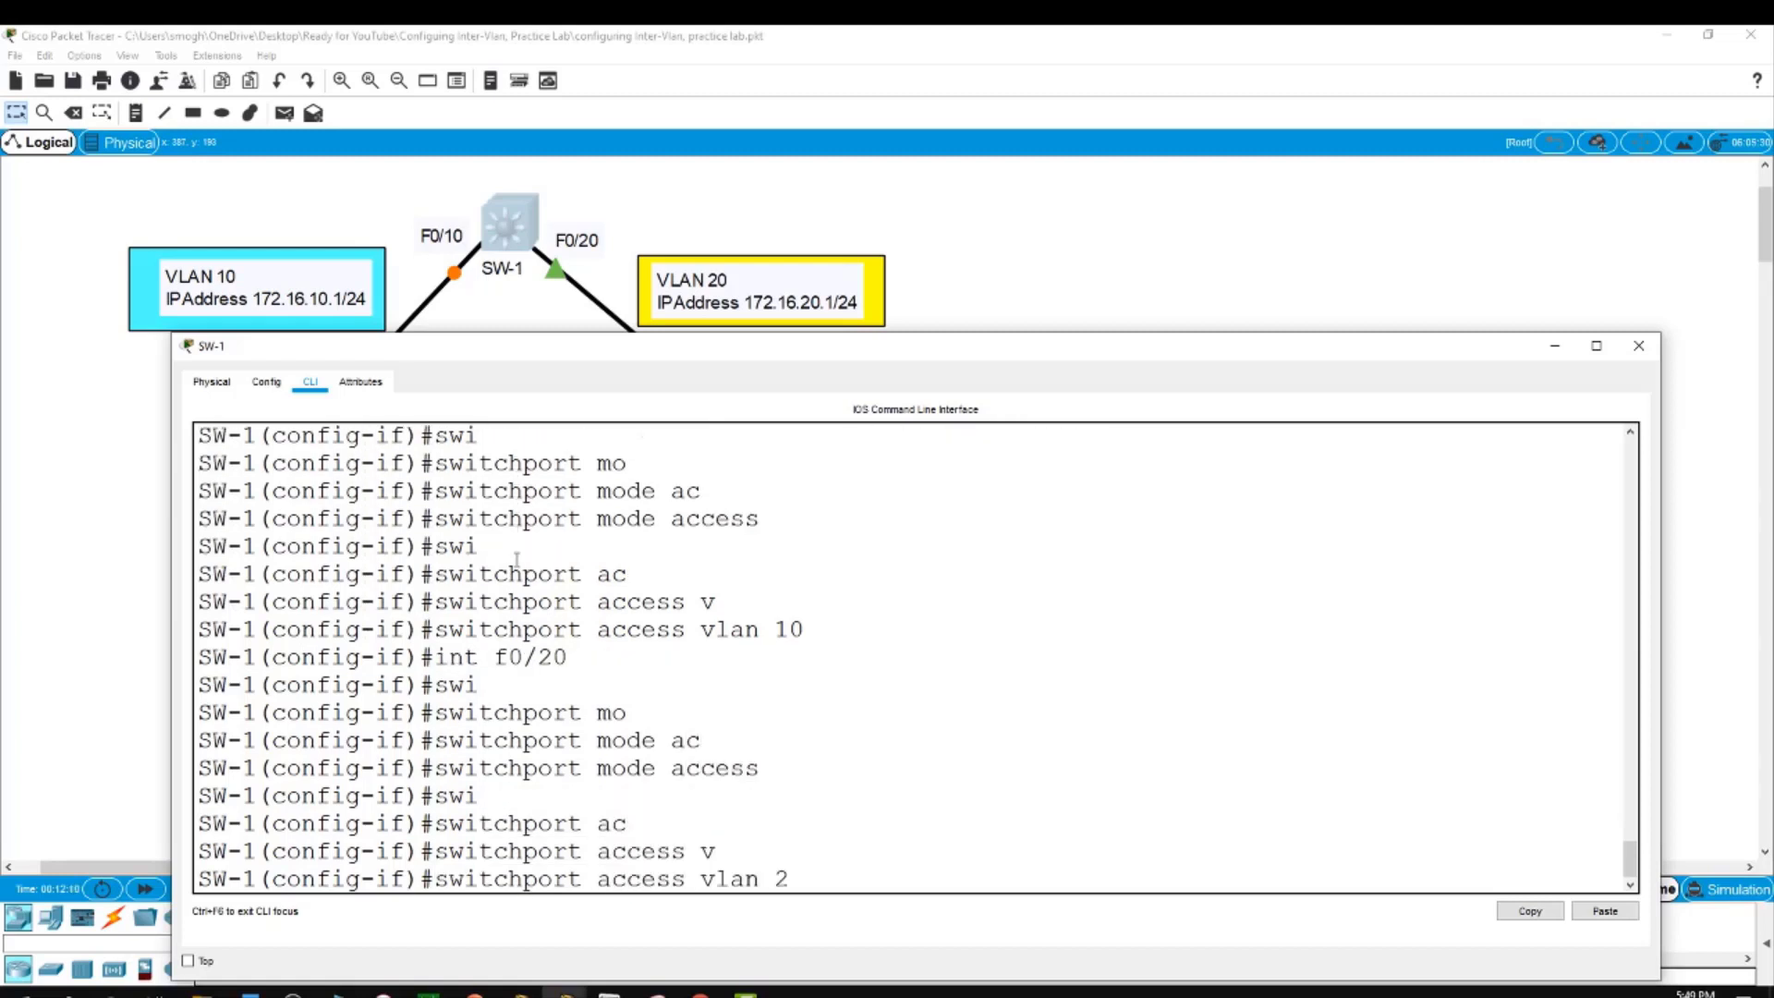
pyautogui.write('0')
pyautogui.press('Return')
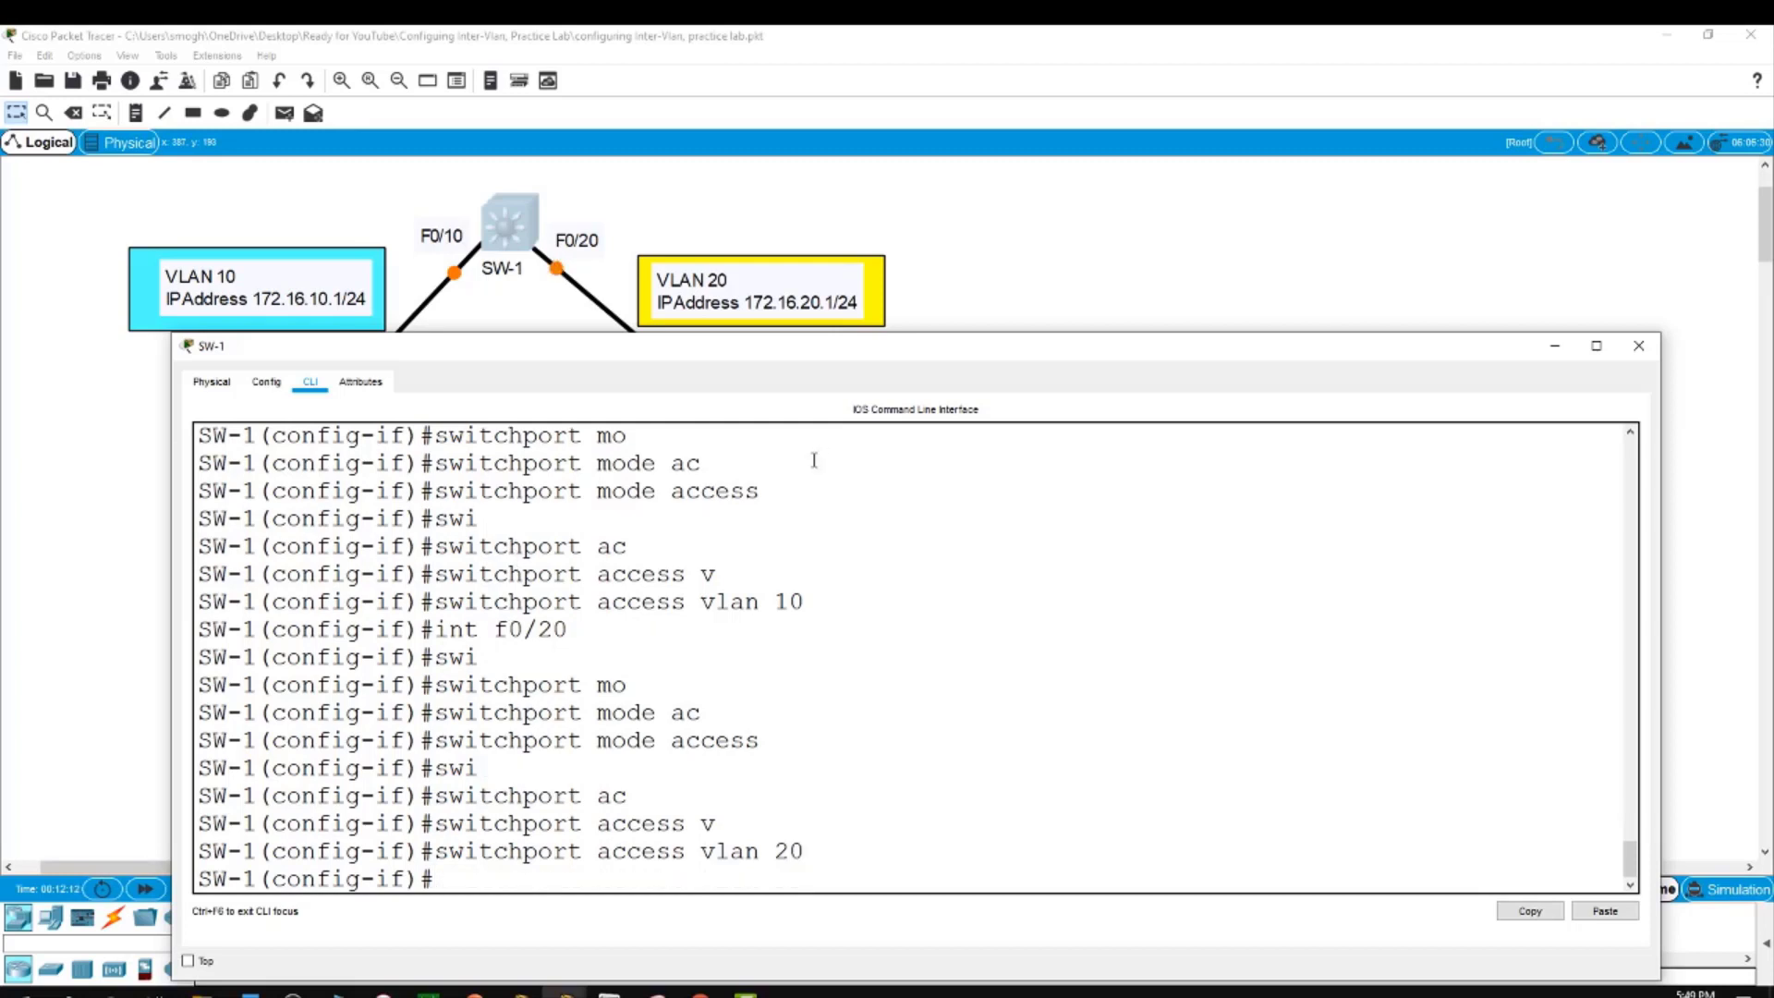
pyautogui.hotkey('alt', 'F4')
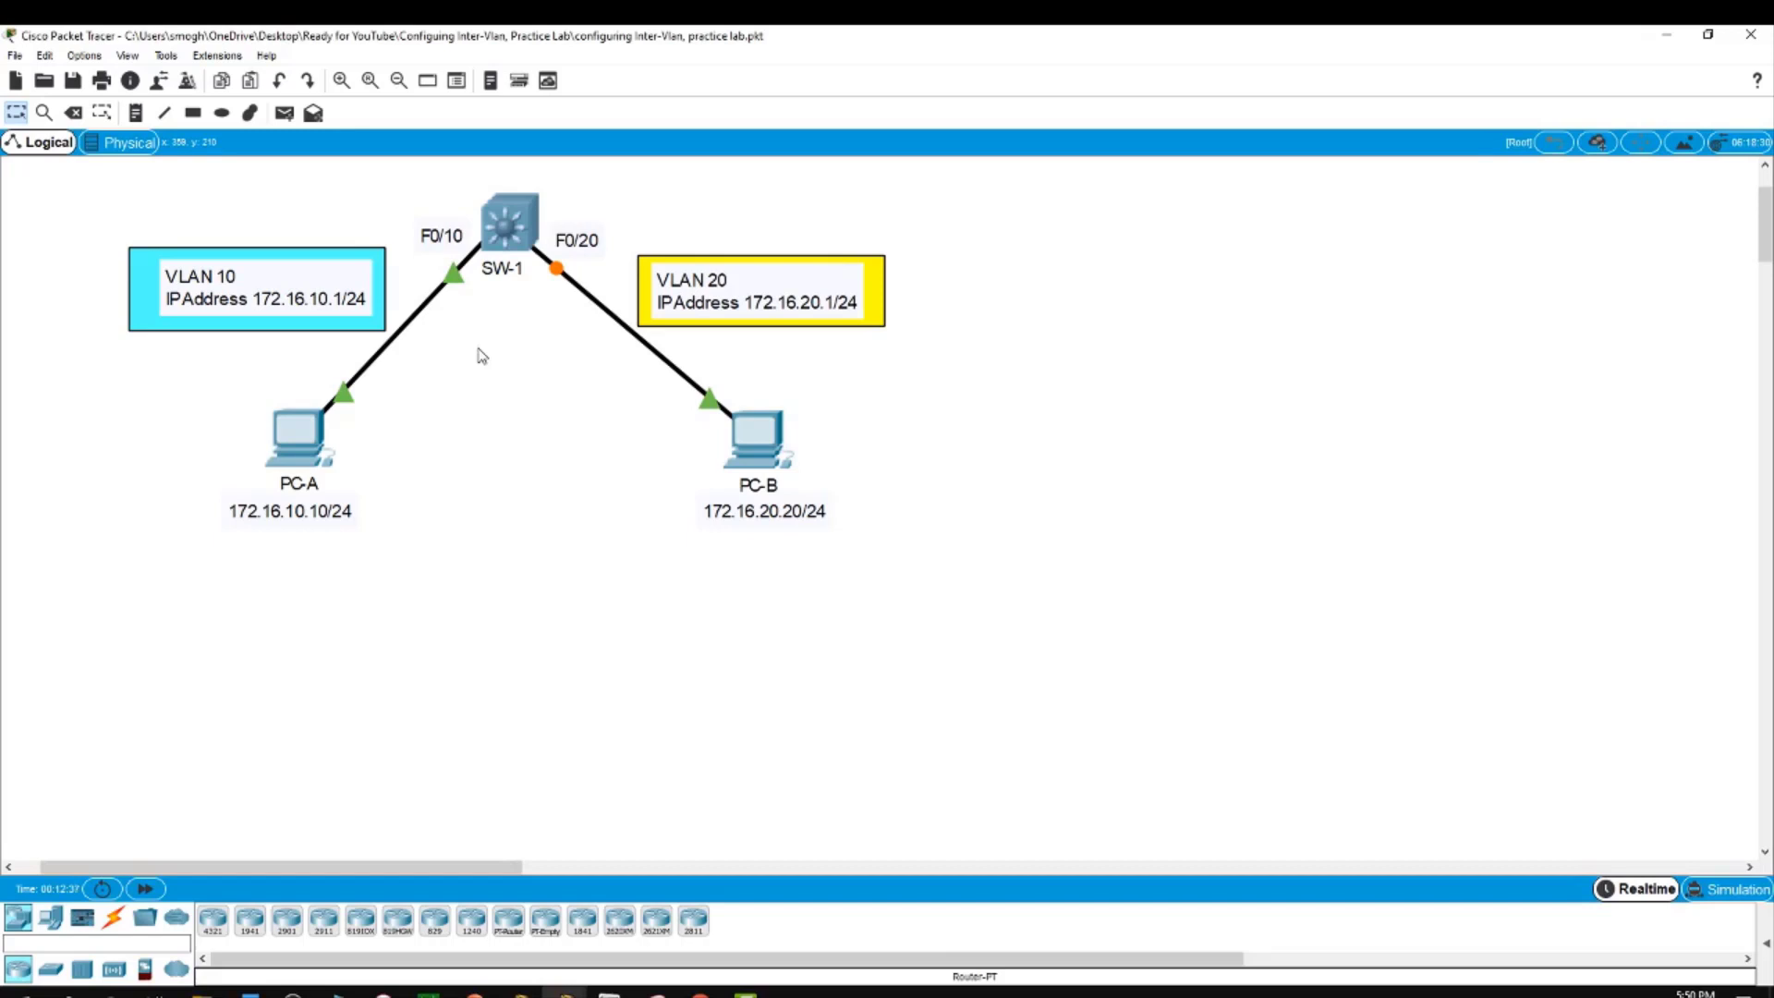
# Reopen the SW-1 command line and review the earlier switchport output of F0/20 and F0/10 for their original access VLANs
pyautogui.click(505, 241)
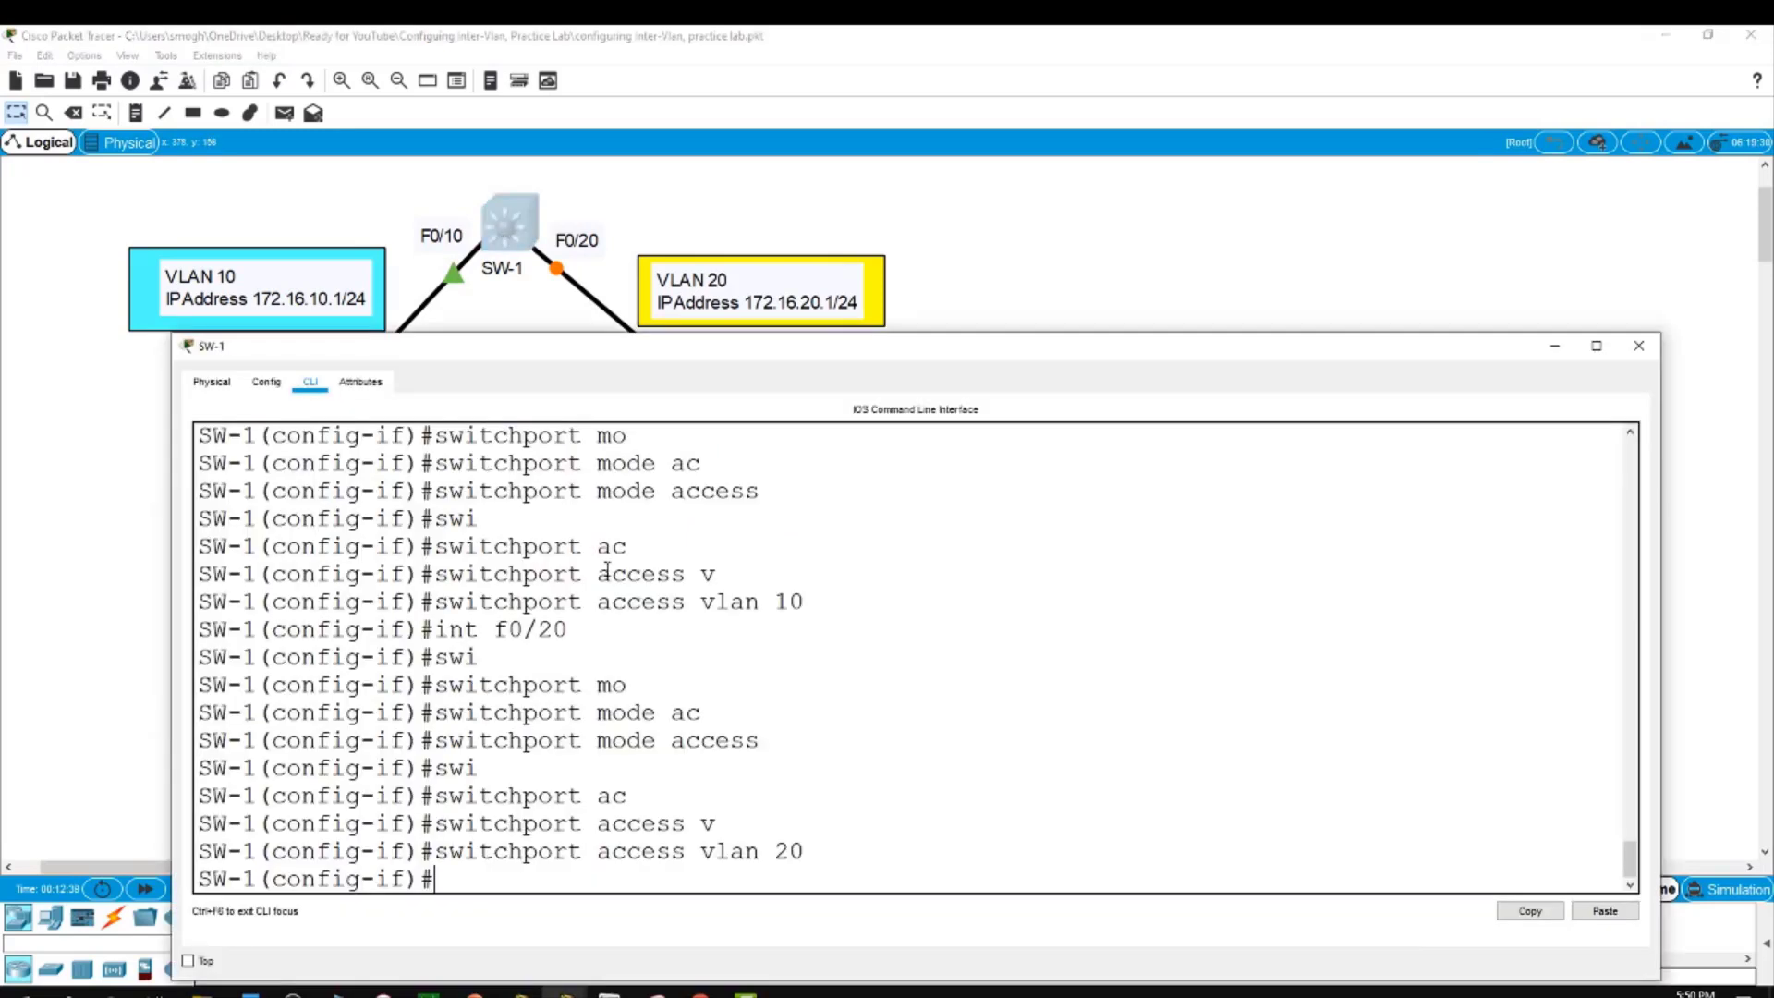
pyautogui.scroll(7, 601, 591)
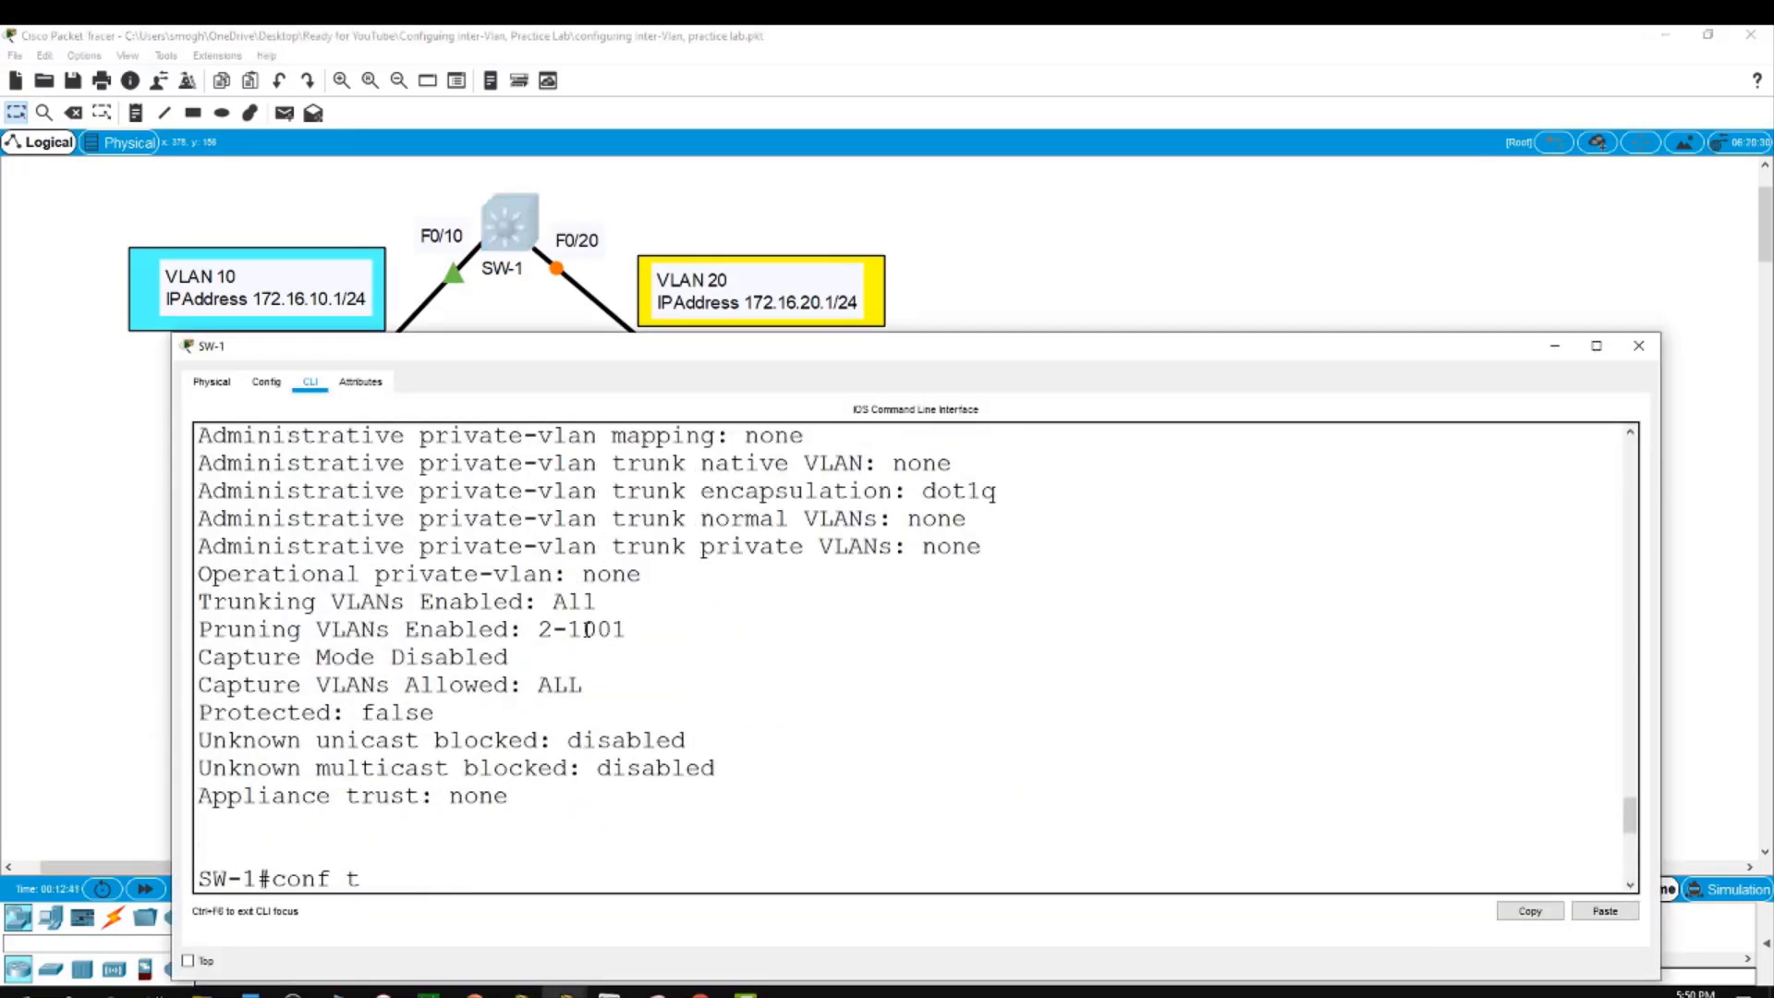
pyautogui.scroll(5, 587, 631)
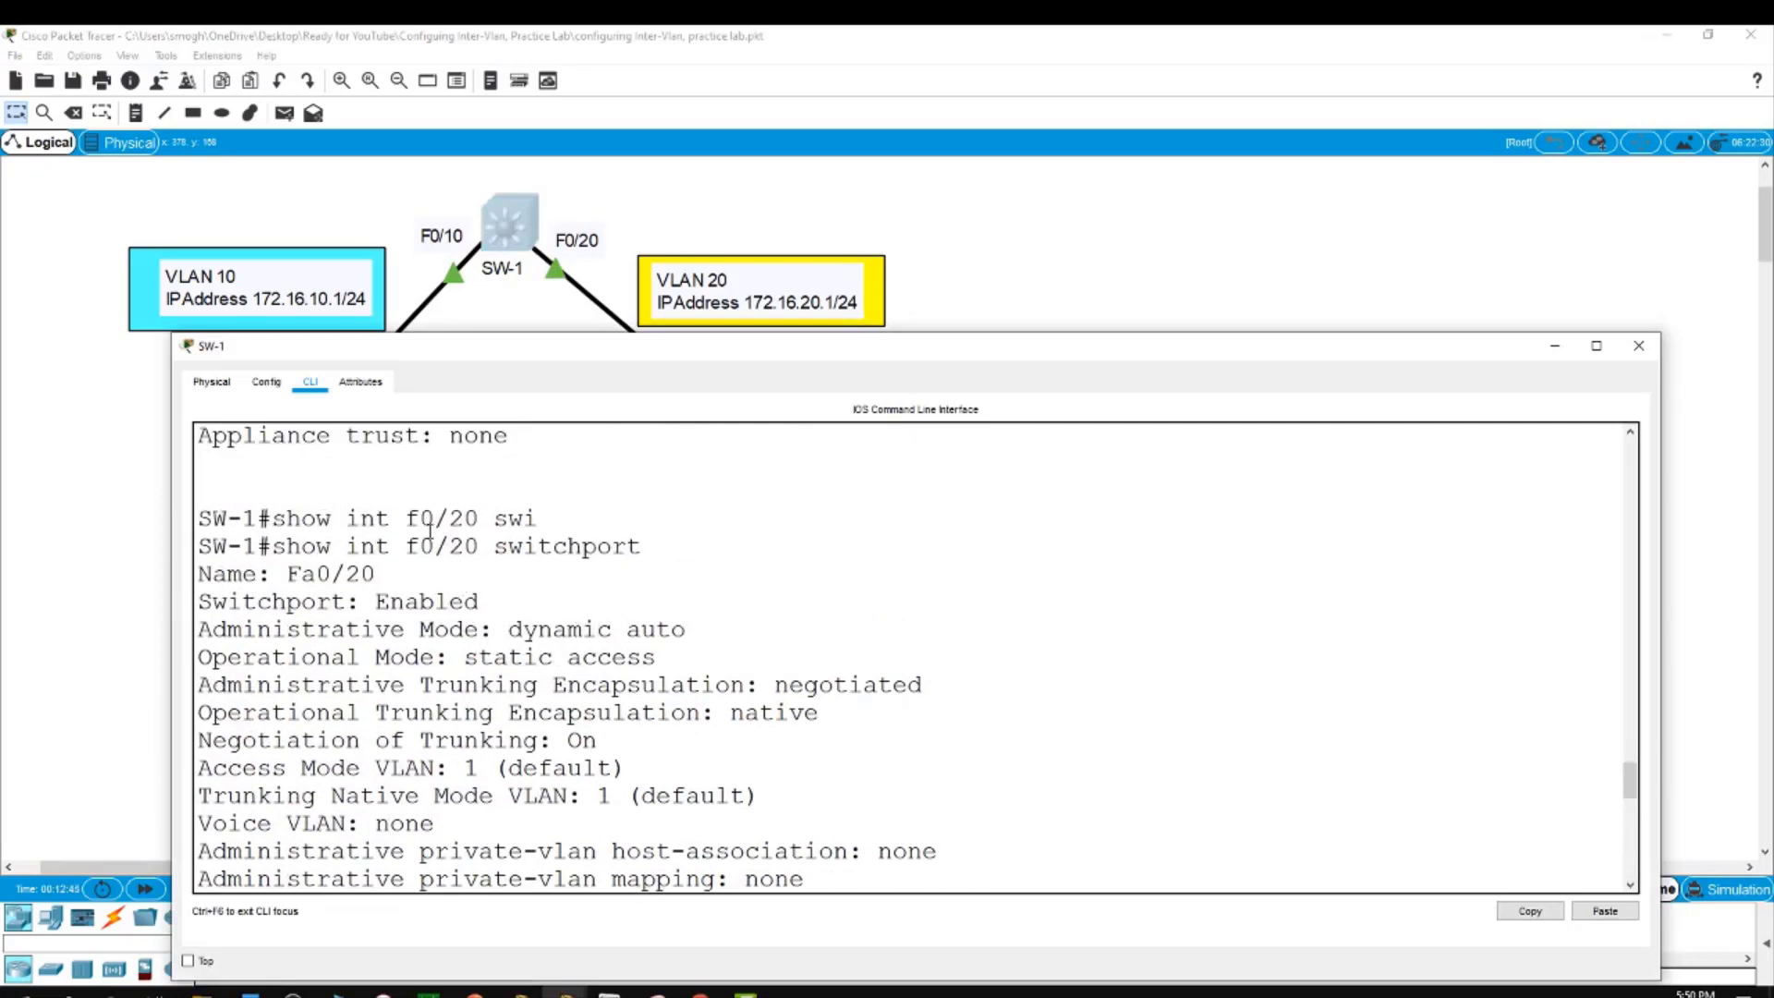
pyautogui.scroll(6, 455, 539)
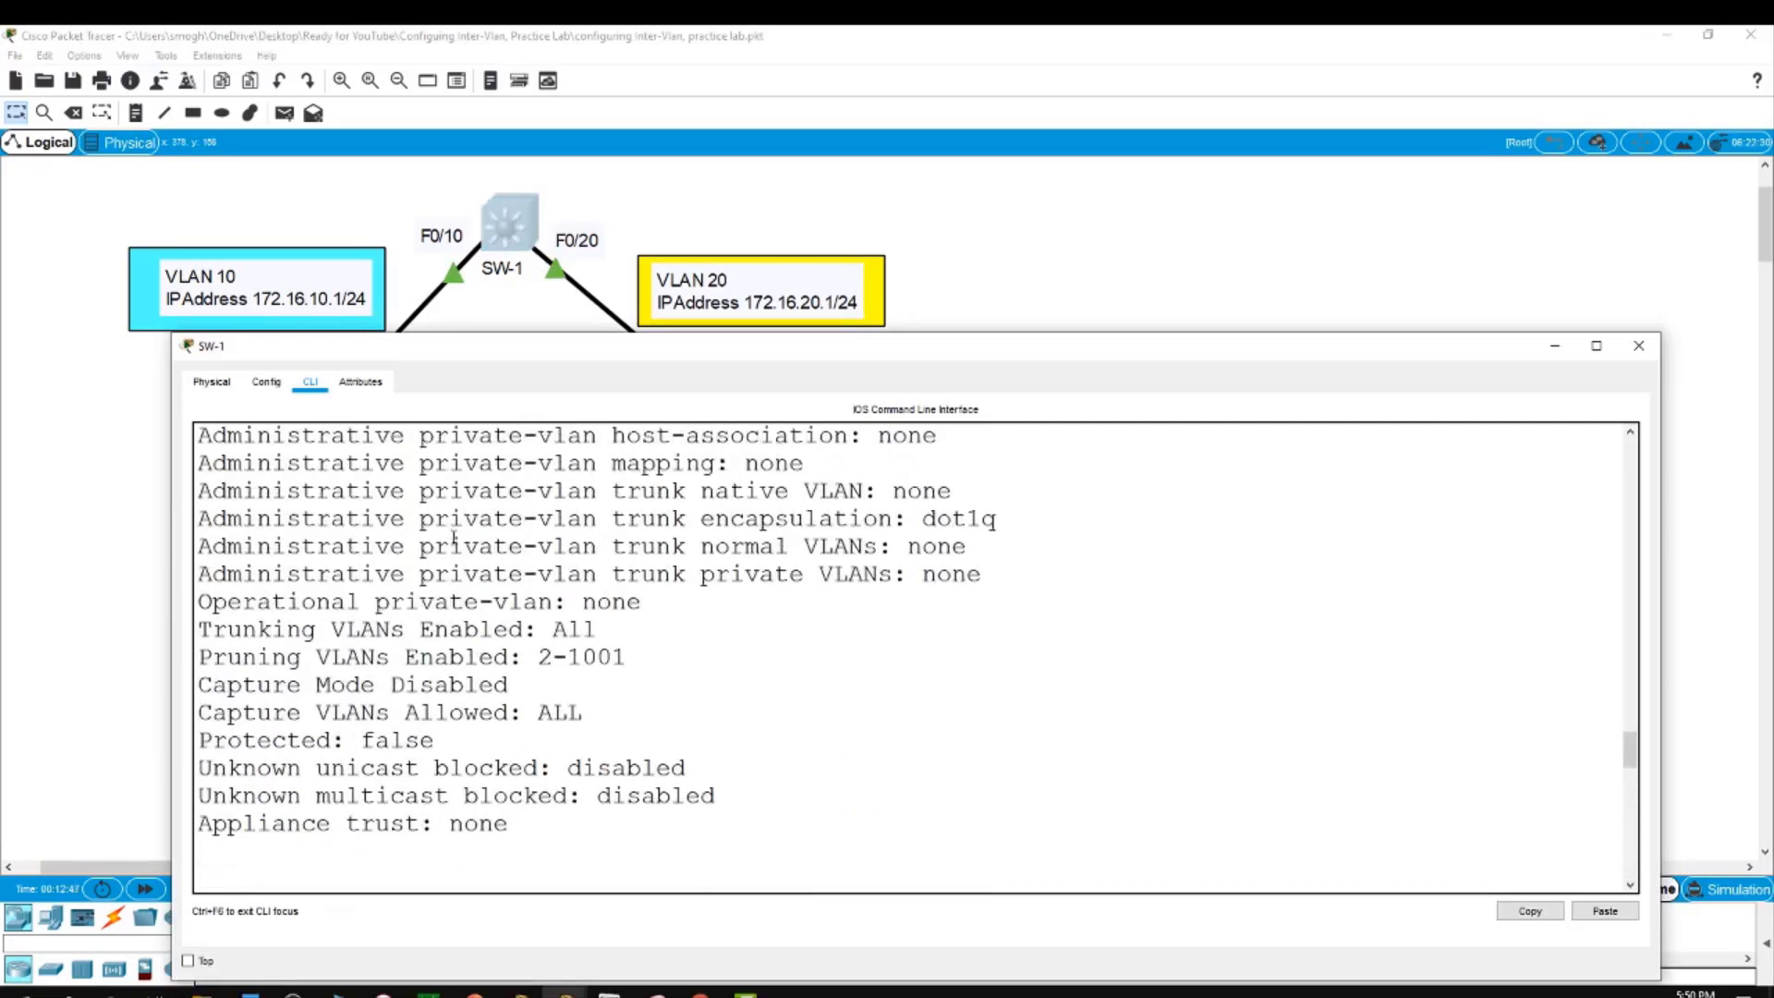
pyautogui.scroll(1, 454, 539)
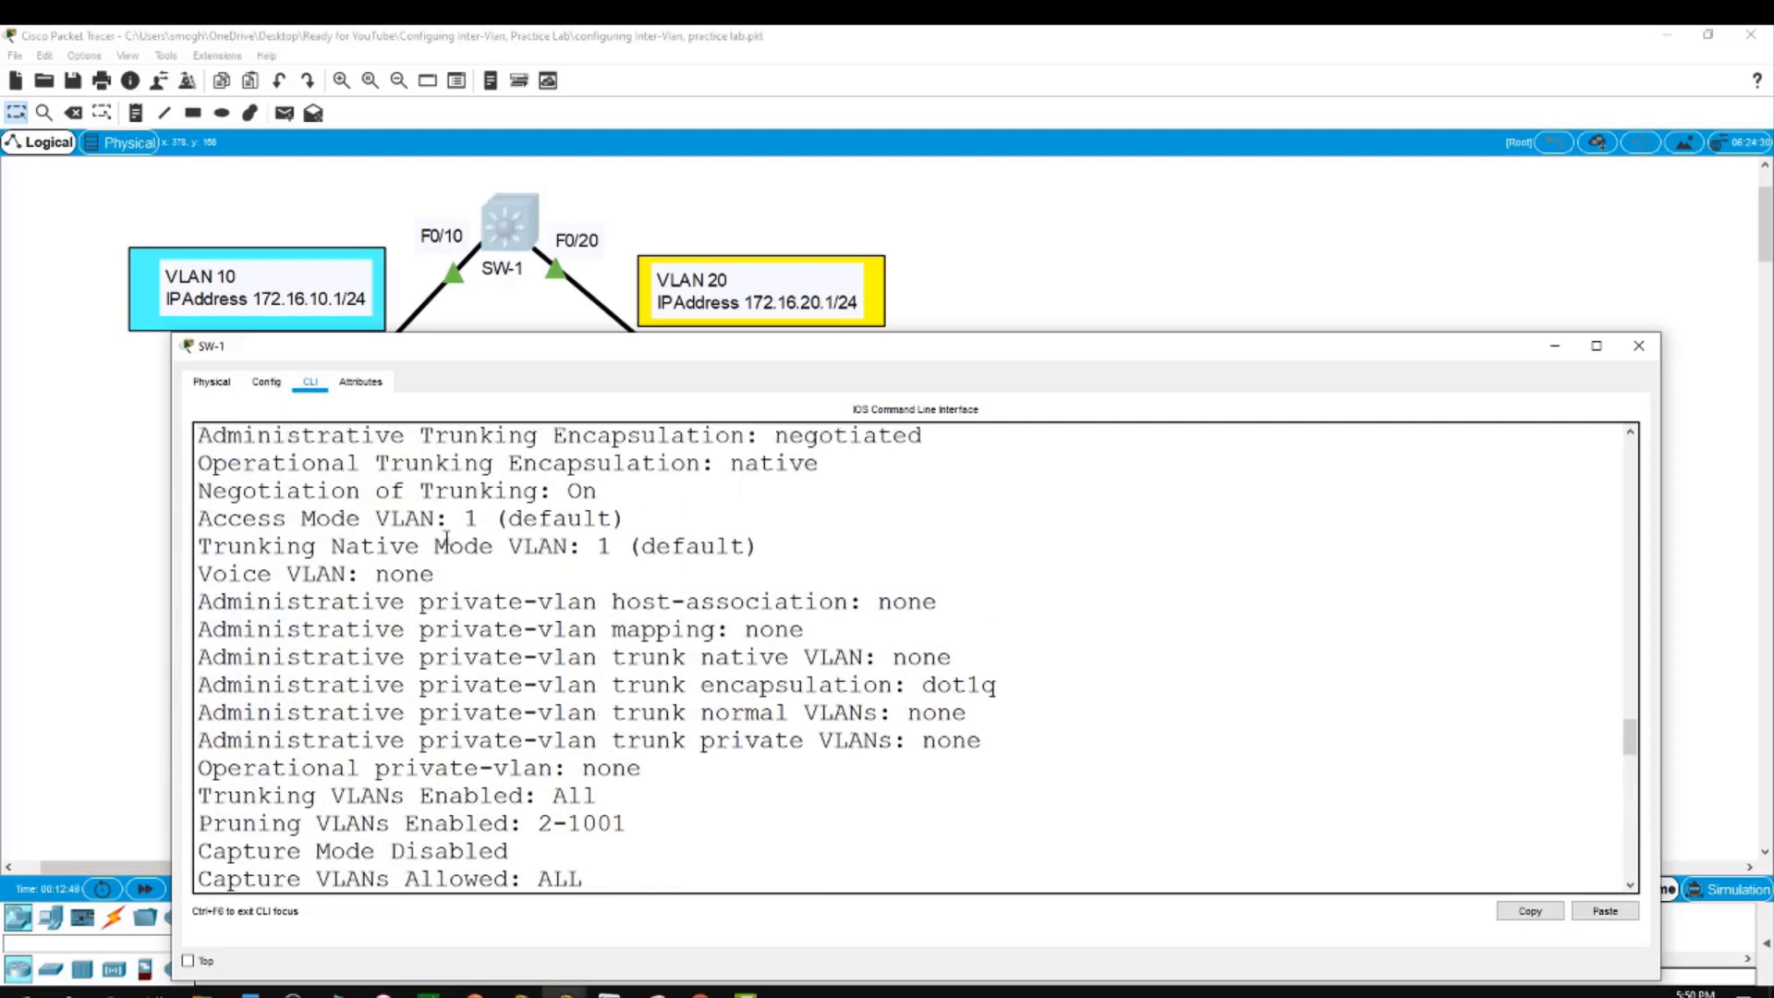
pyautogui.scroll(-4, 441, 533)
pyautogui.scroll(-14, 443, 534)
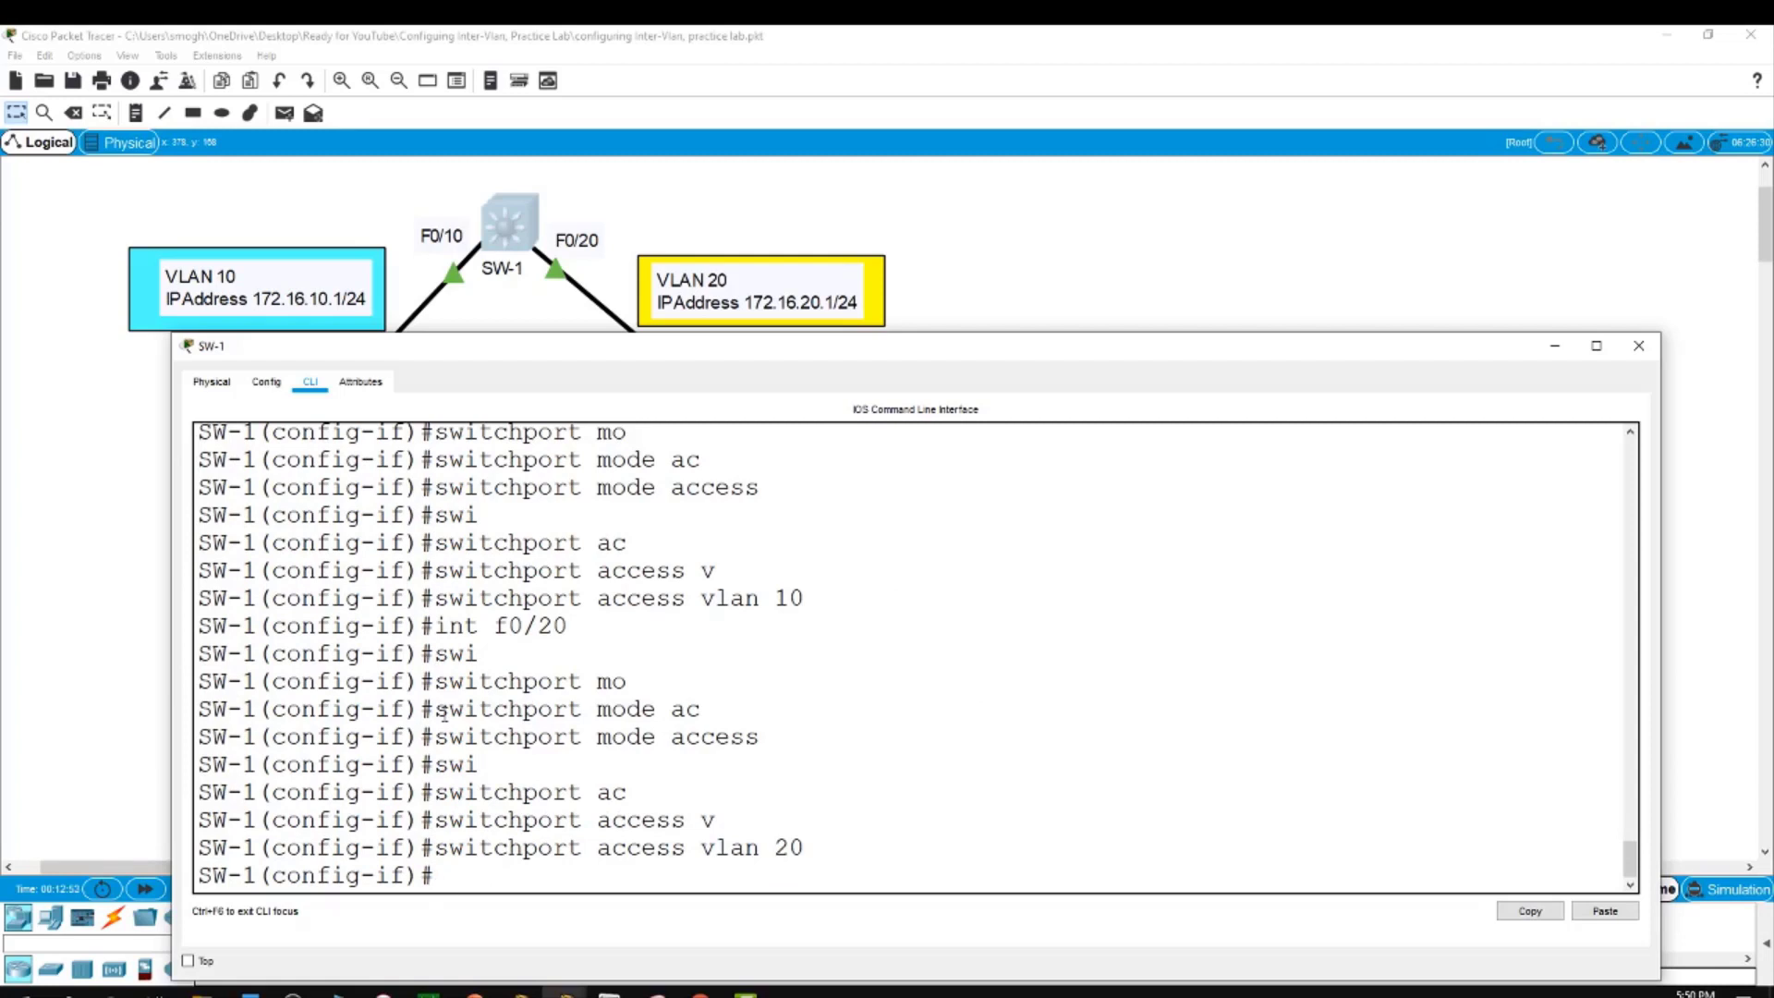
# Return to privileged mode and show the switchport details of F0/10 to check its access mode VLAN
pyautogui.write('end')
pyautogui.press('Return')
pyautogui.write('show')
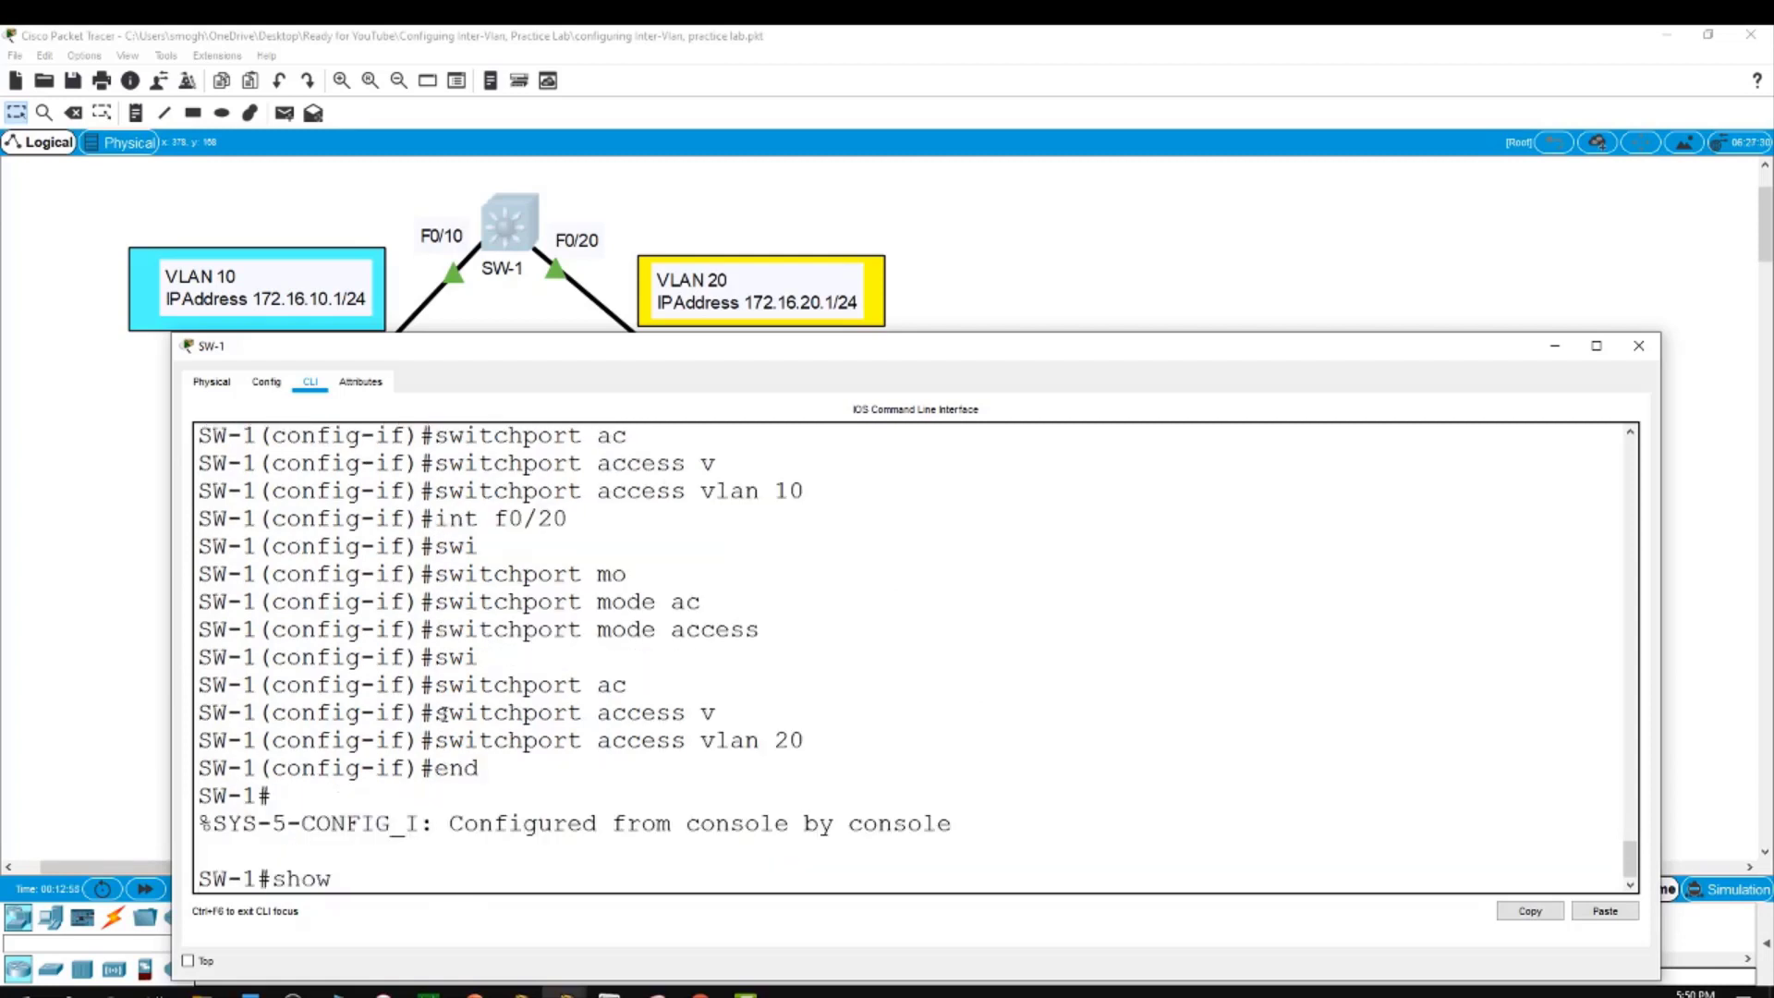
pyautogui.write(' int f0')
pyautogui.write('/10 swi')
pyautogui.press('Tab')
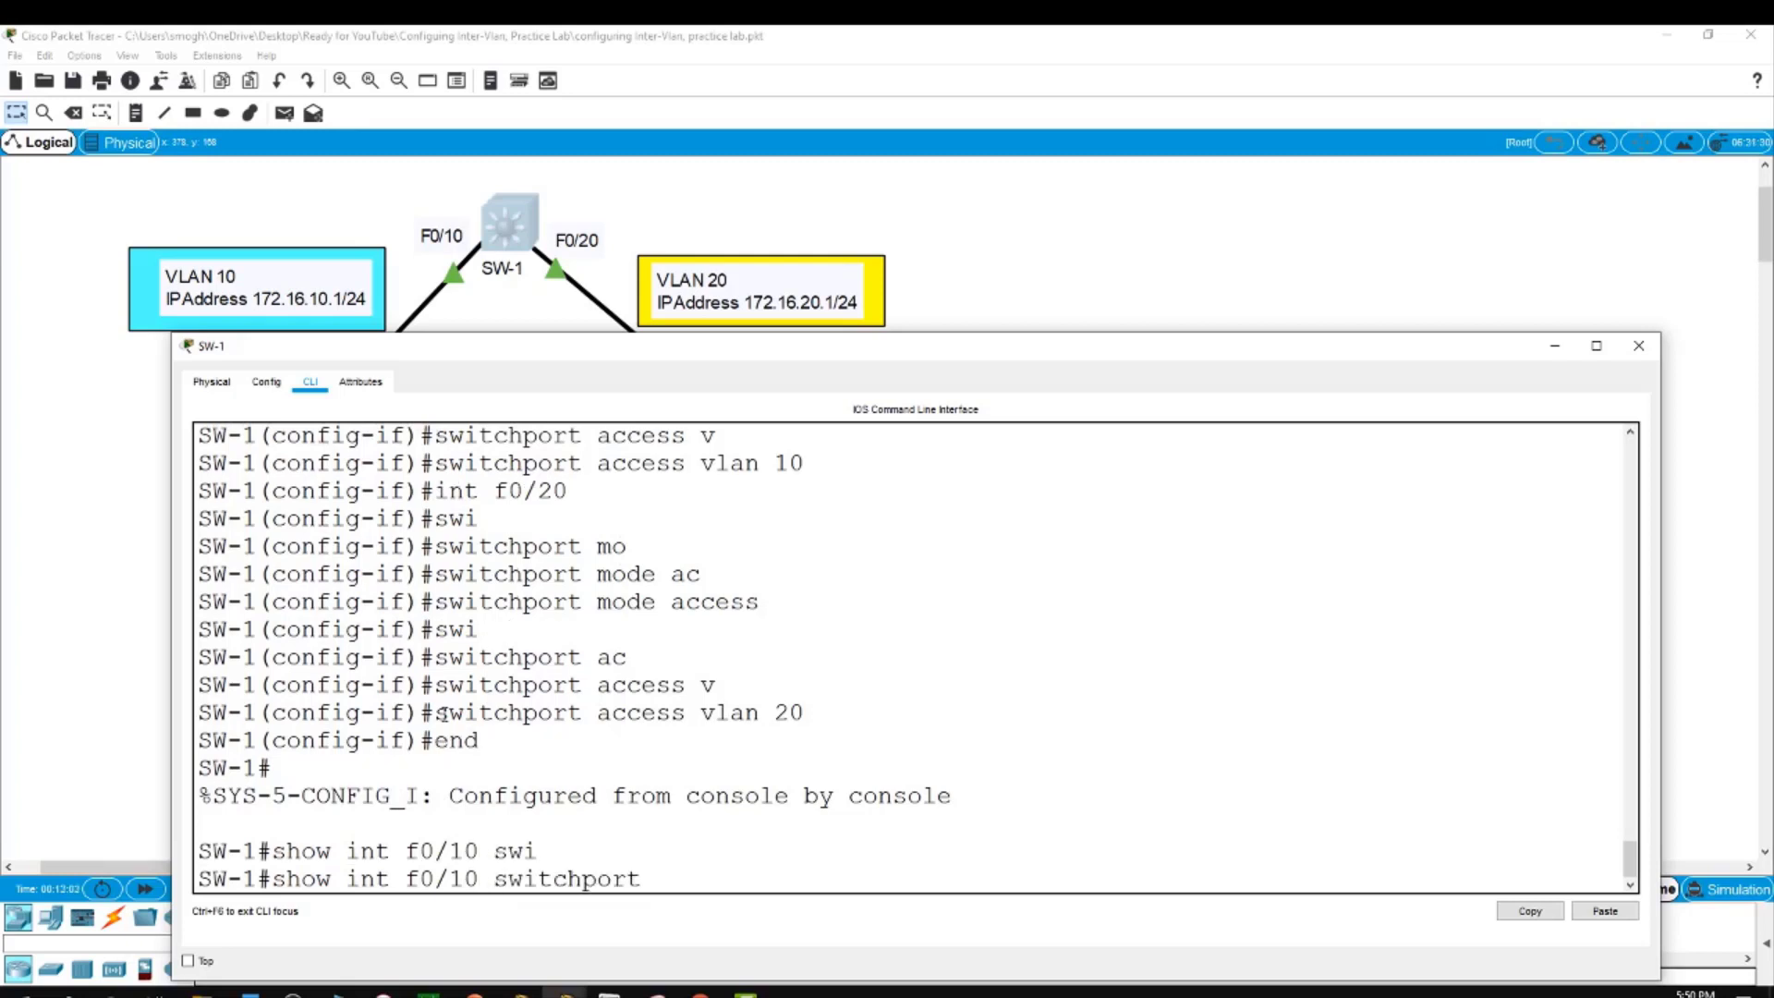
pyautogui.press('Return')
pyautogui.press('space')
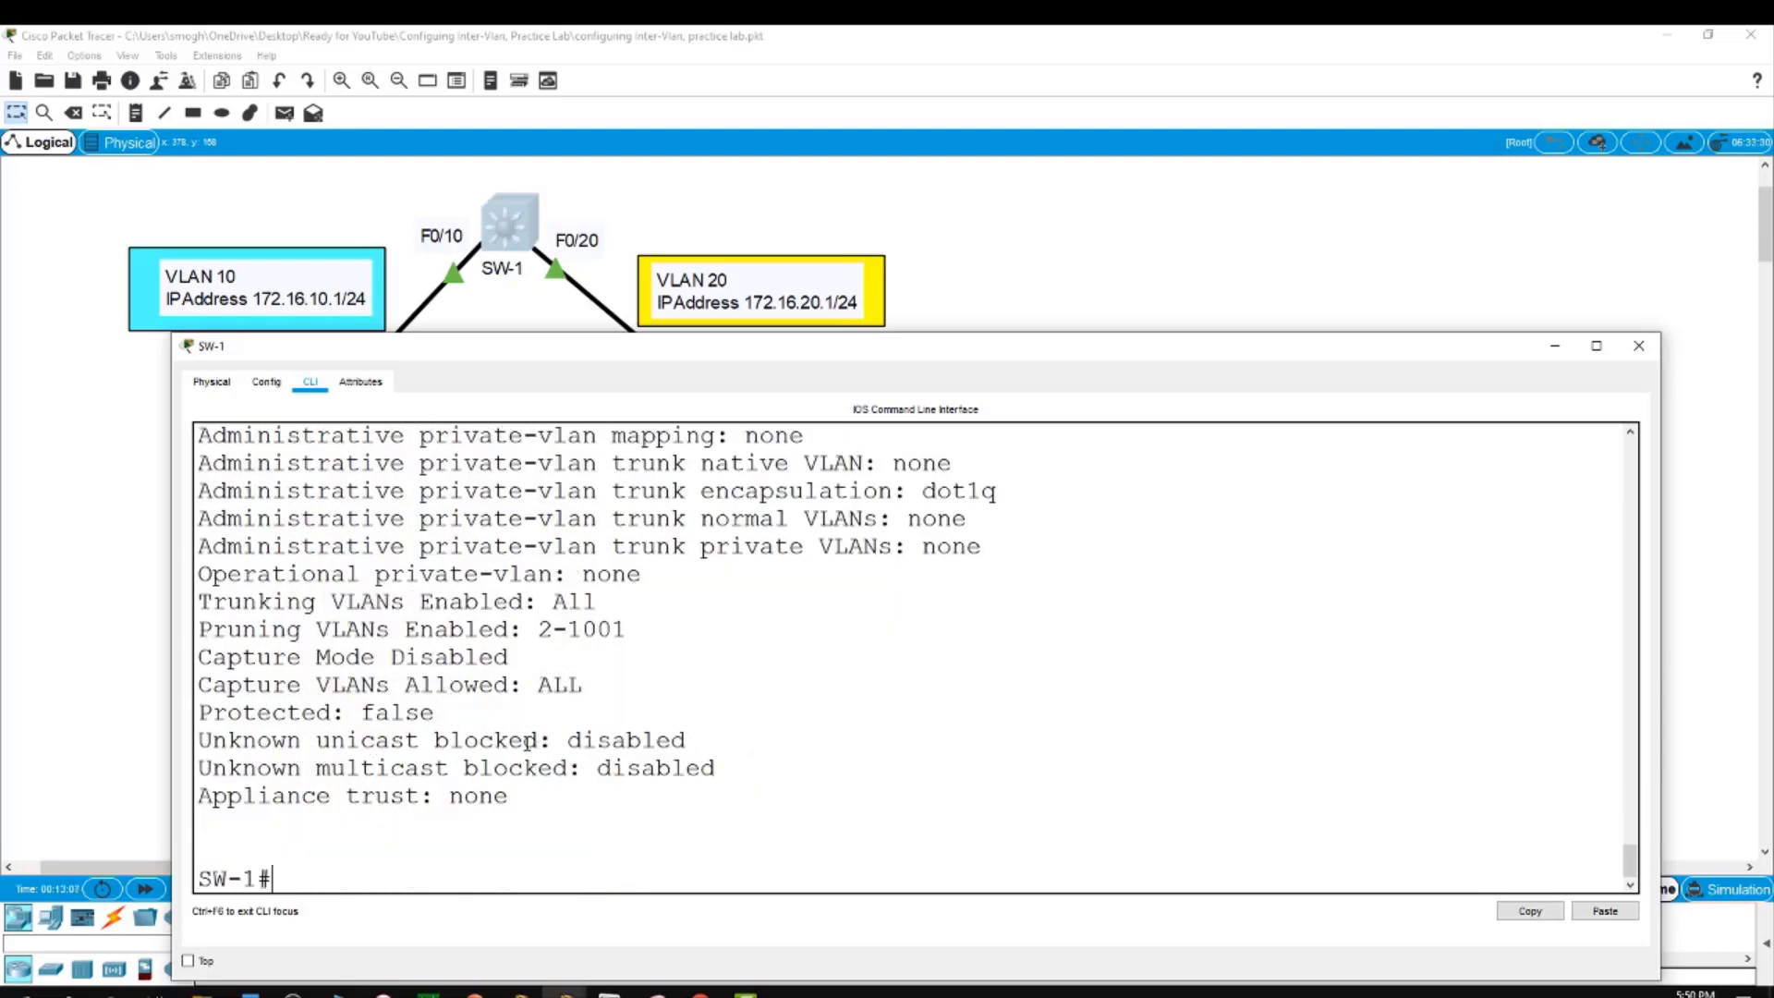
pyautogui.scroll(3, 527, 743)
pyautogui.scroll(1, 527, 743)
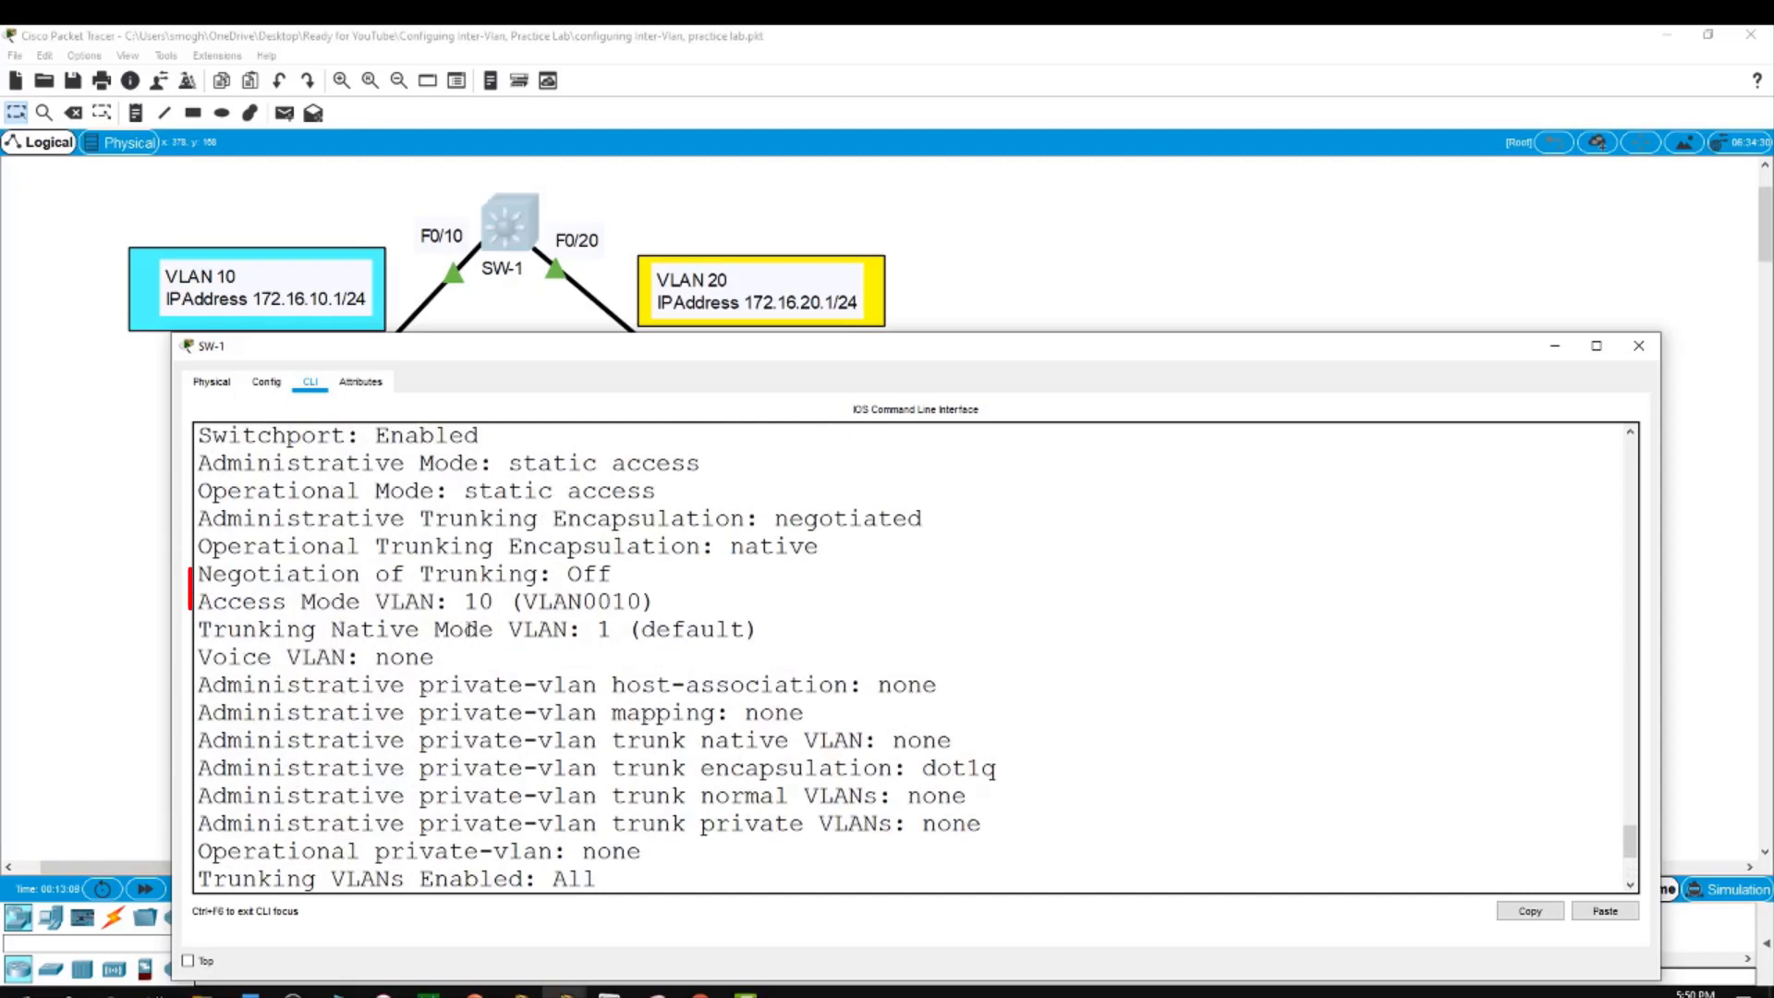
pyautogui.moveTo(465, 602); pyautogui.dragTo(495, 603)
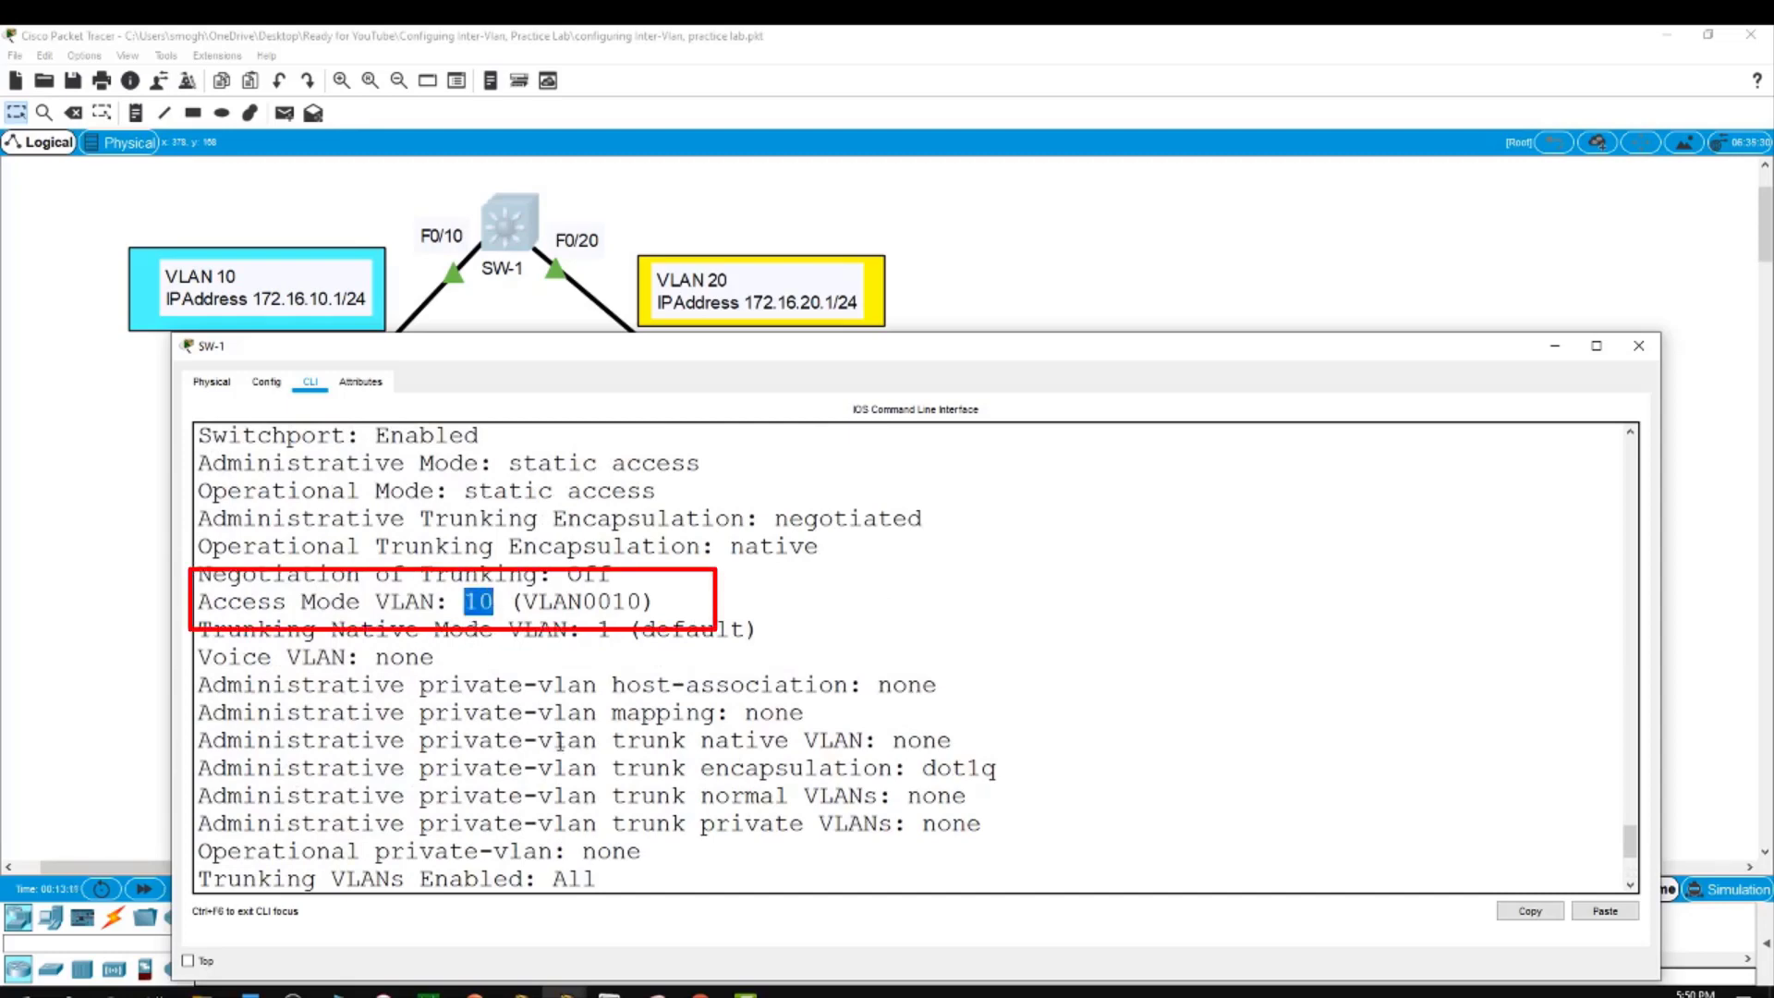
# Show the switchport details of F0/20 again to check its new access mode VLAN
pyautogui.scroll(-4, 561, 745)
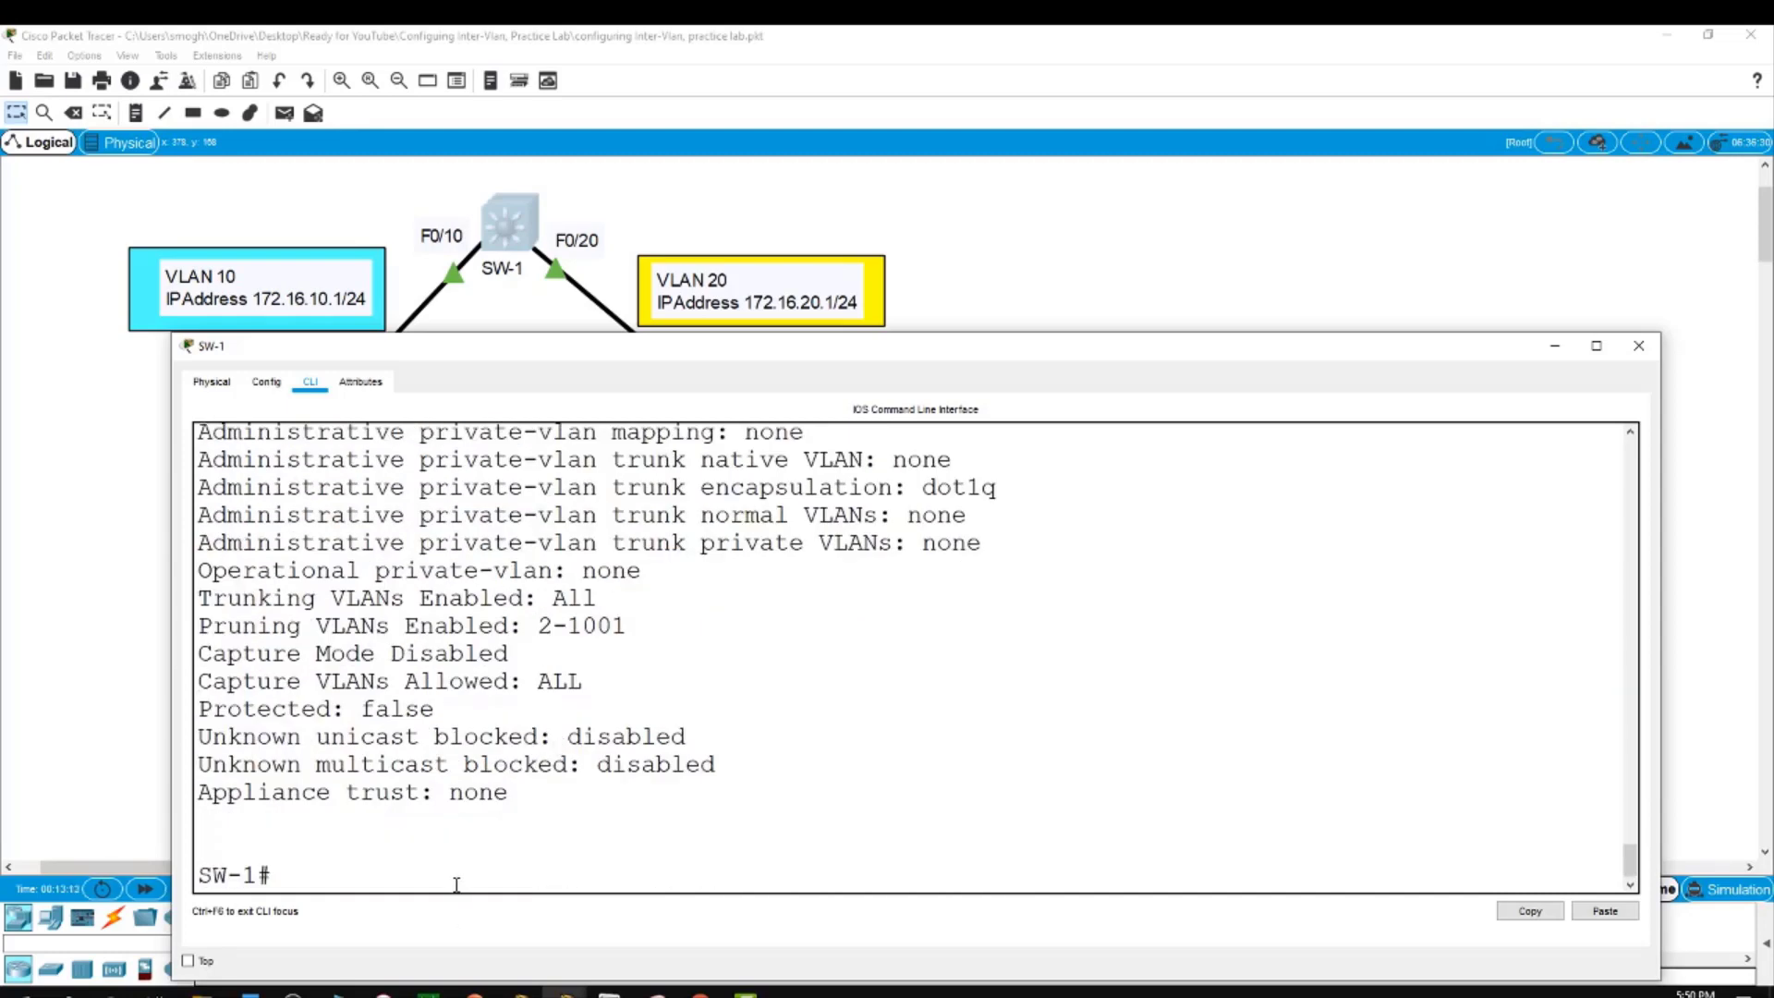
pyautogui.press('BackSpace')
pyautogui.write('show int f0/20 swi')
pyautogui.press('Return')
pyautogui.press('space')
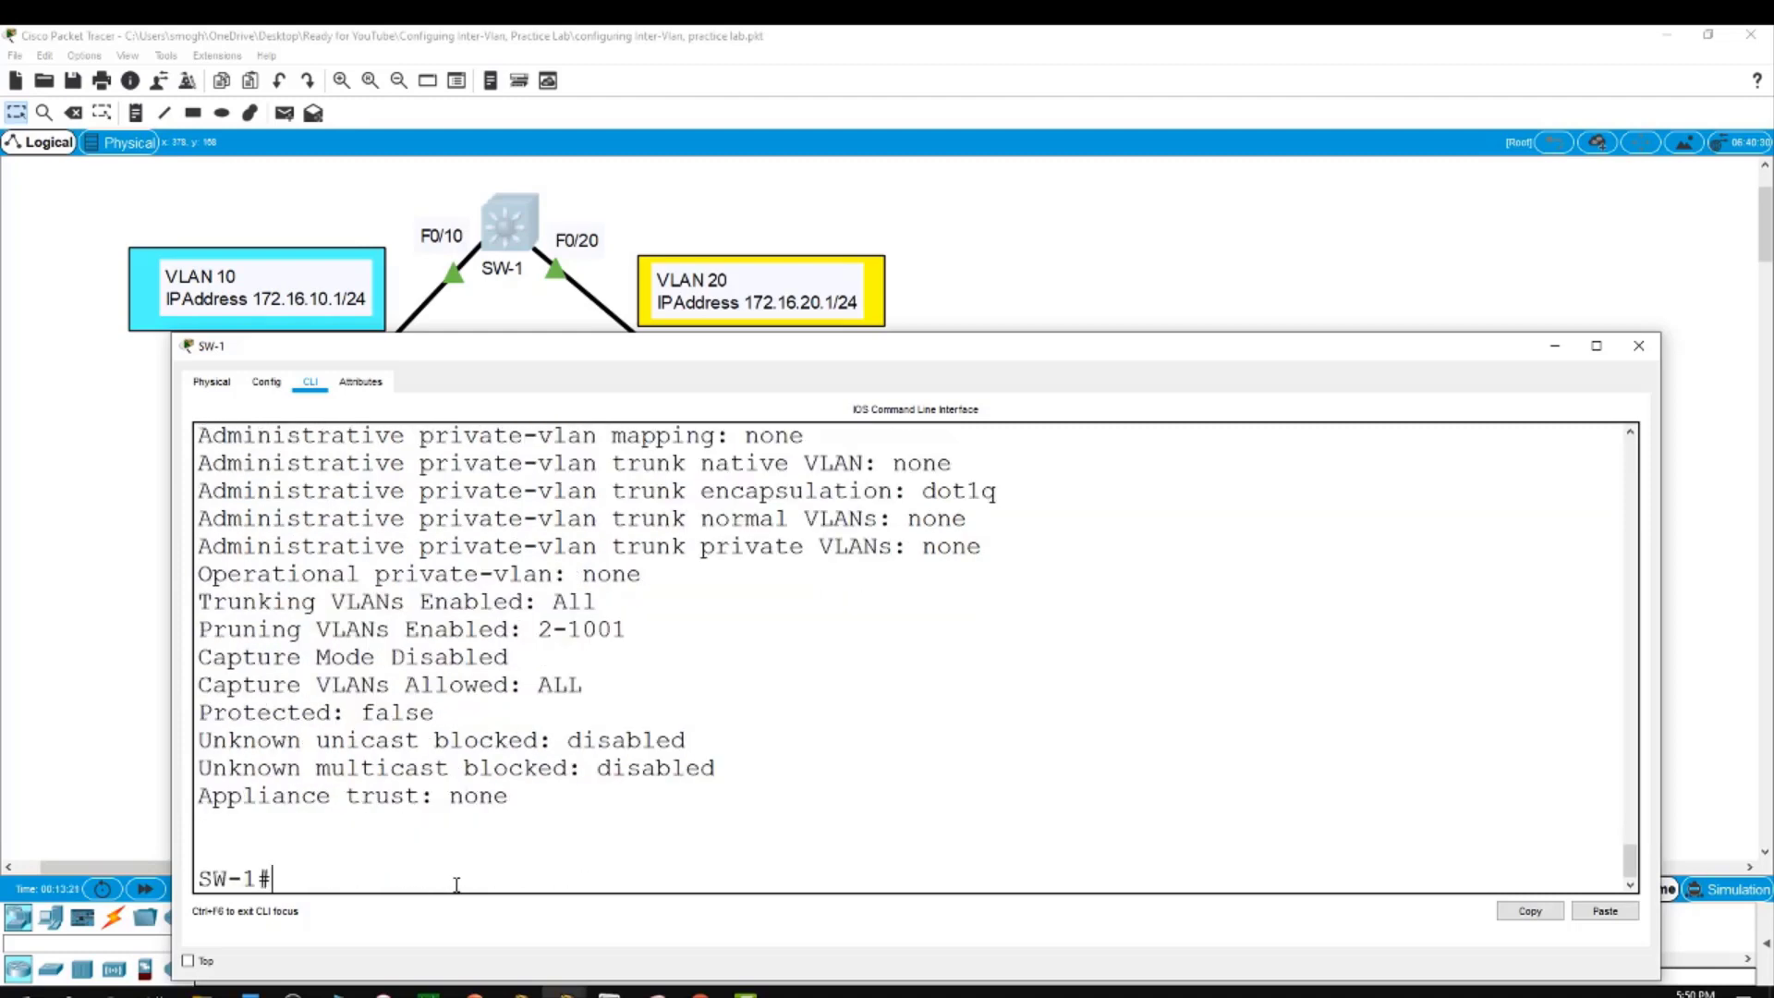
pyautogui.scroll(4, 457, 884)
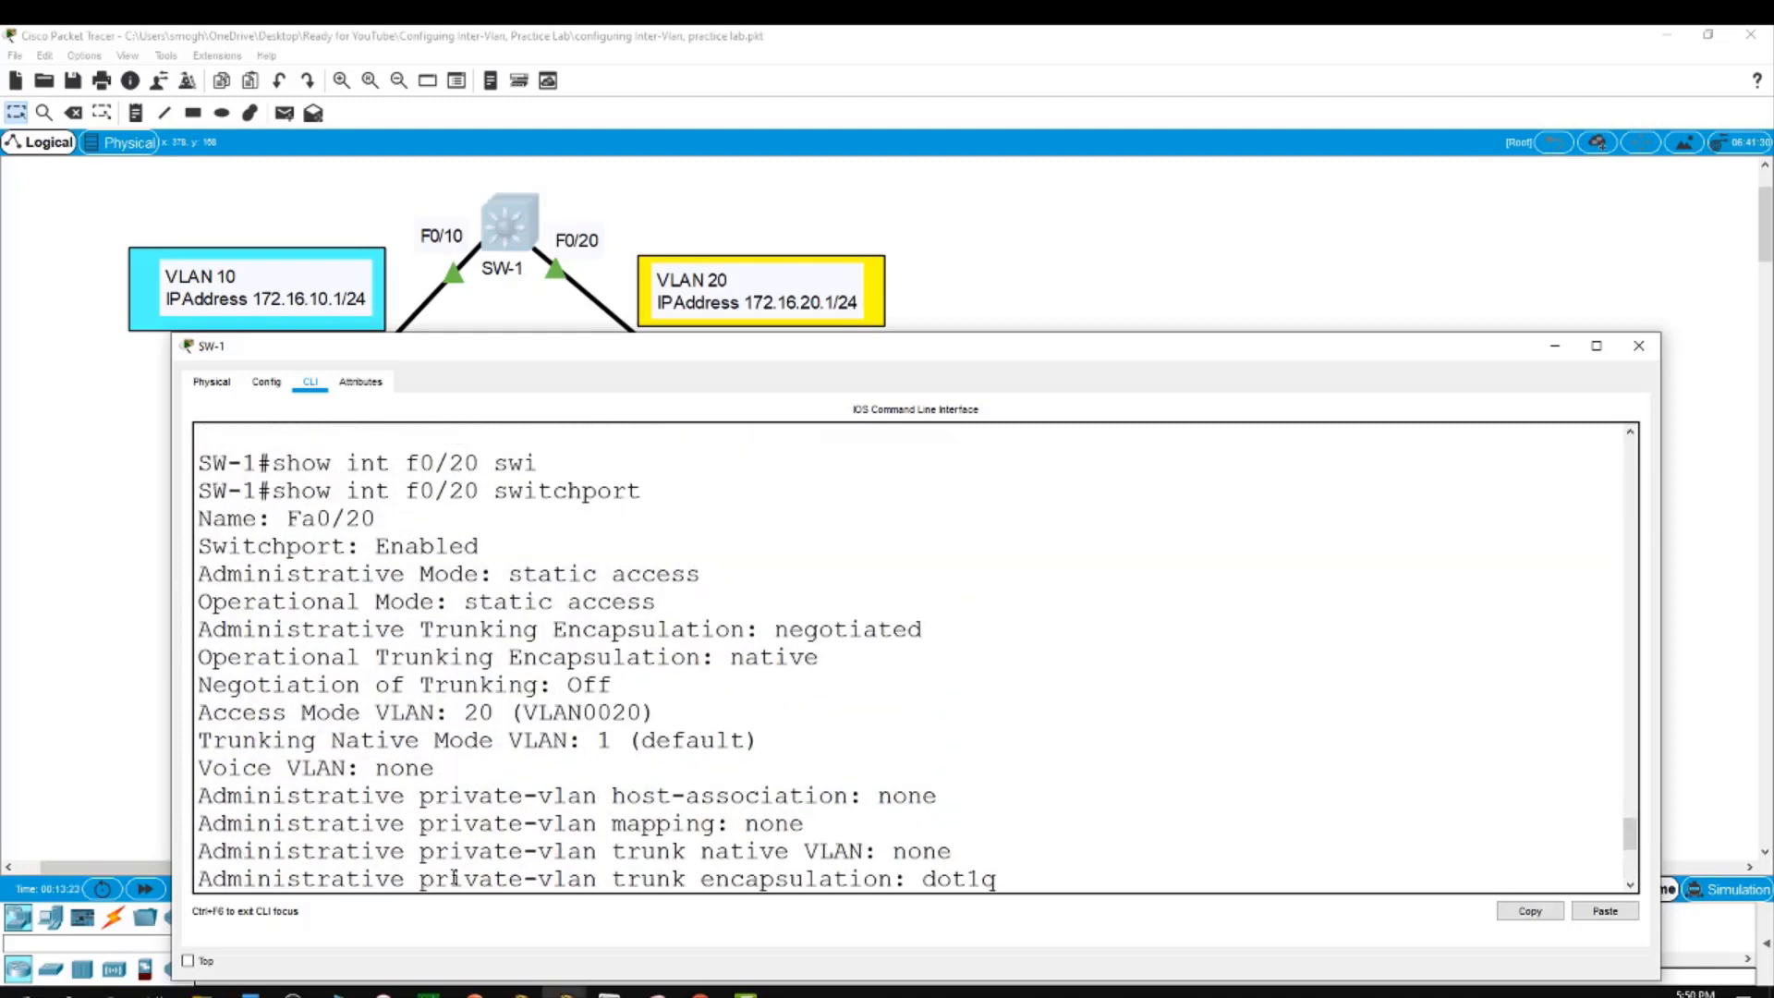
# Run show vlan brief on SW-1 to check the port assignments of VLANs 10 and 20
pyautogui.scroll(-4, 454, 878)
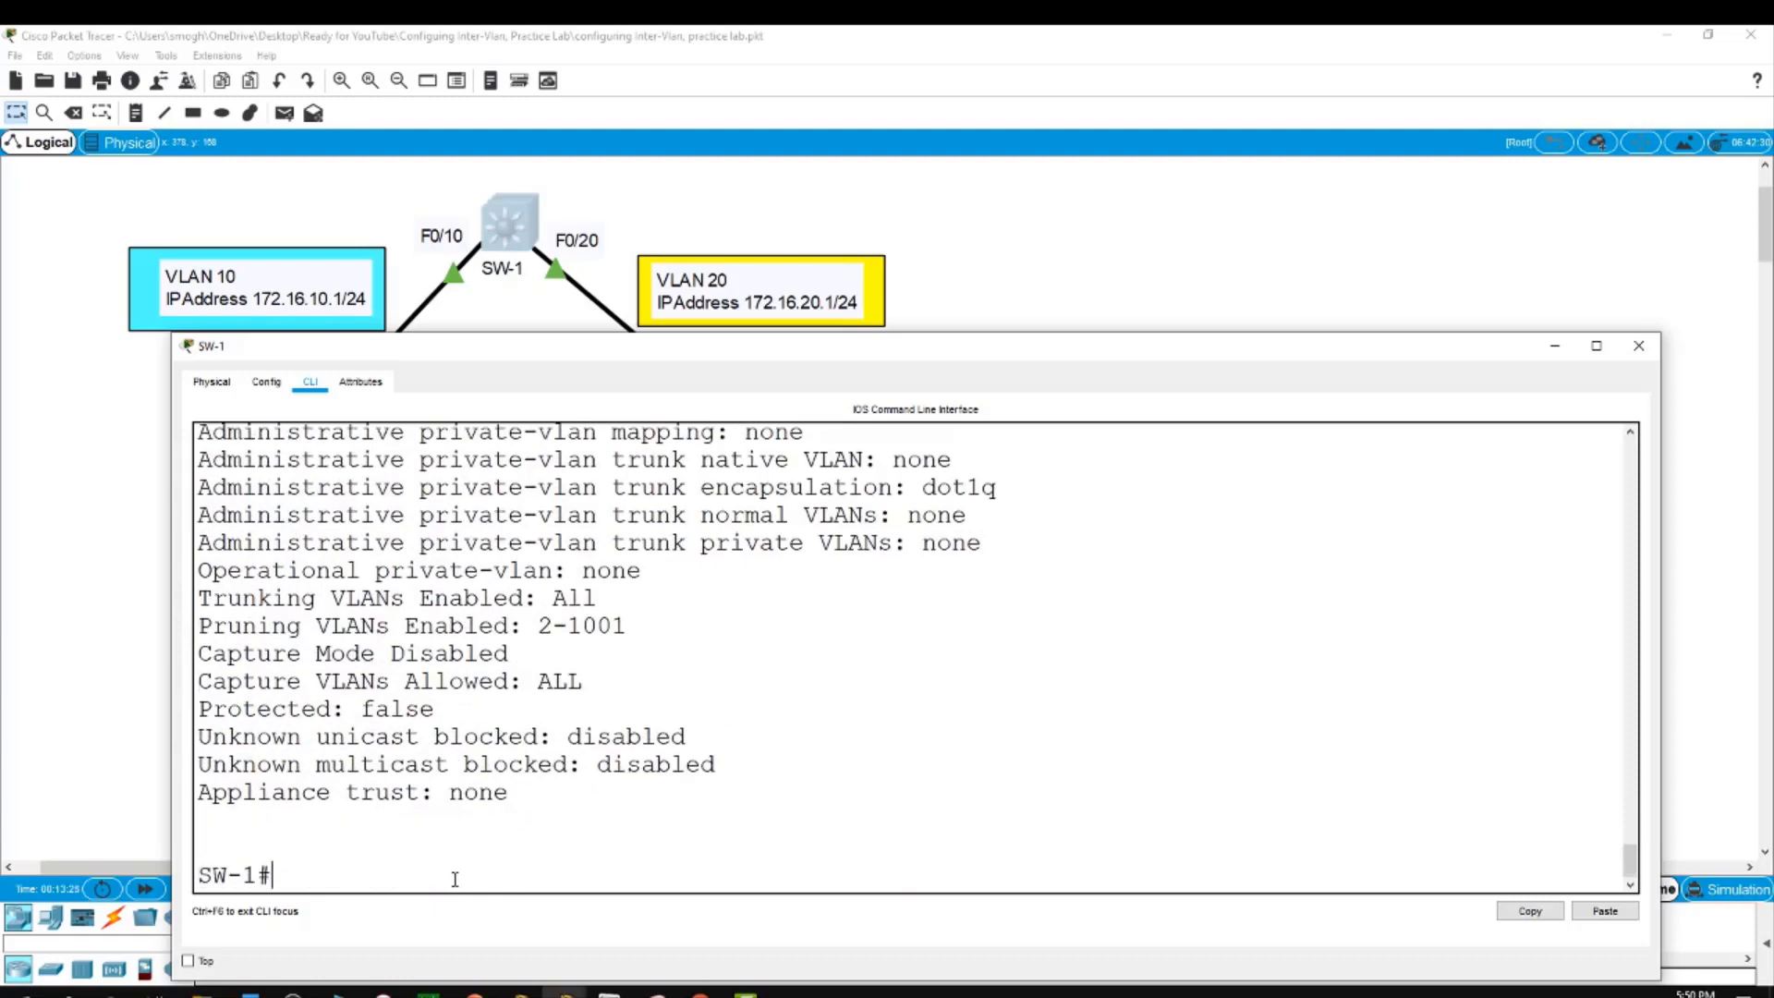
pyautogui.write('show vlan brief')
pyautogui.press('Return')
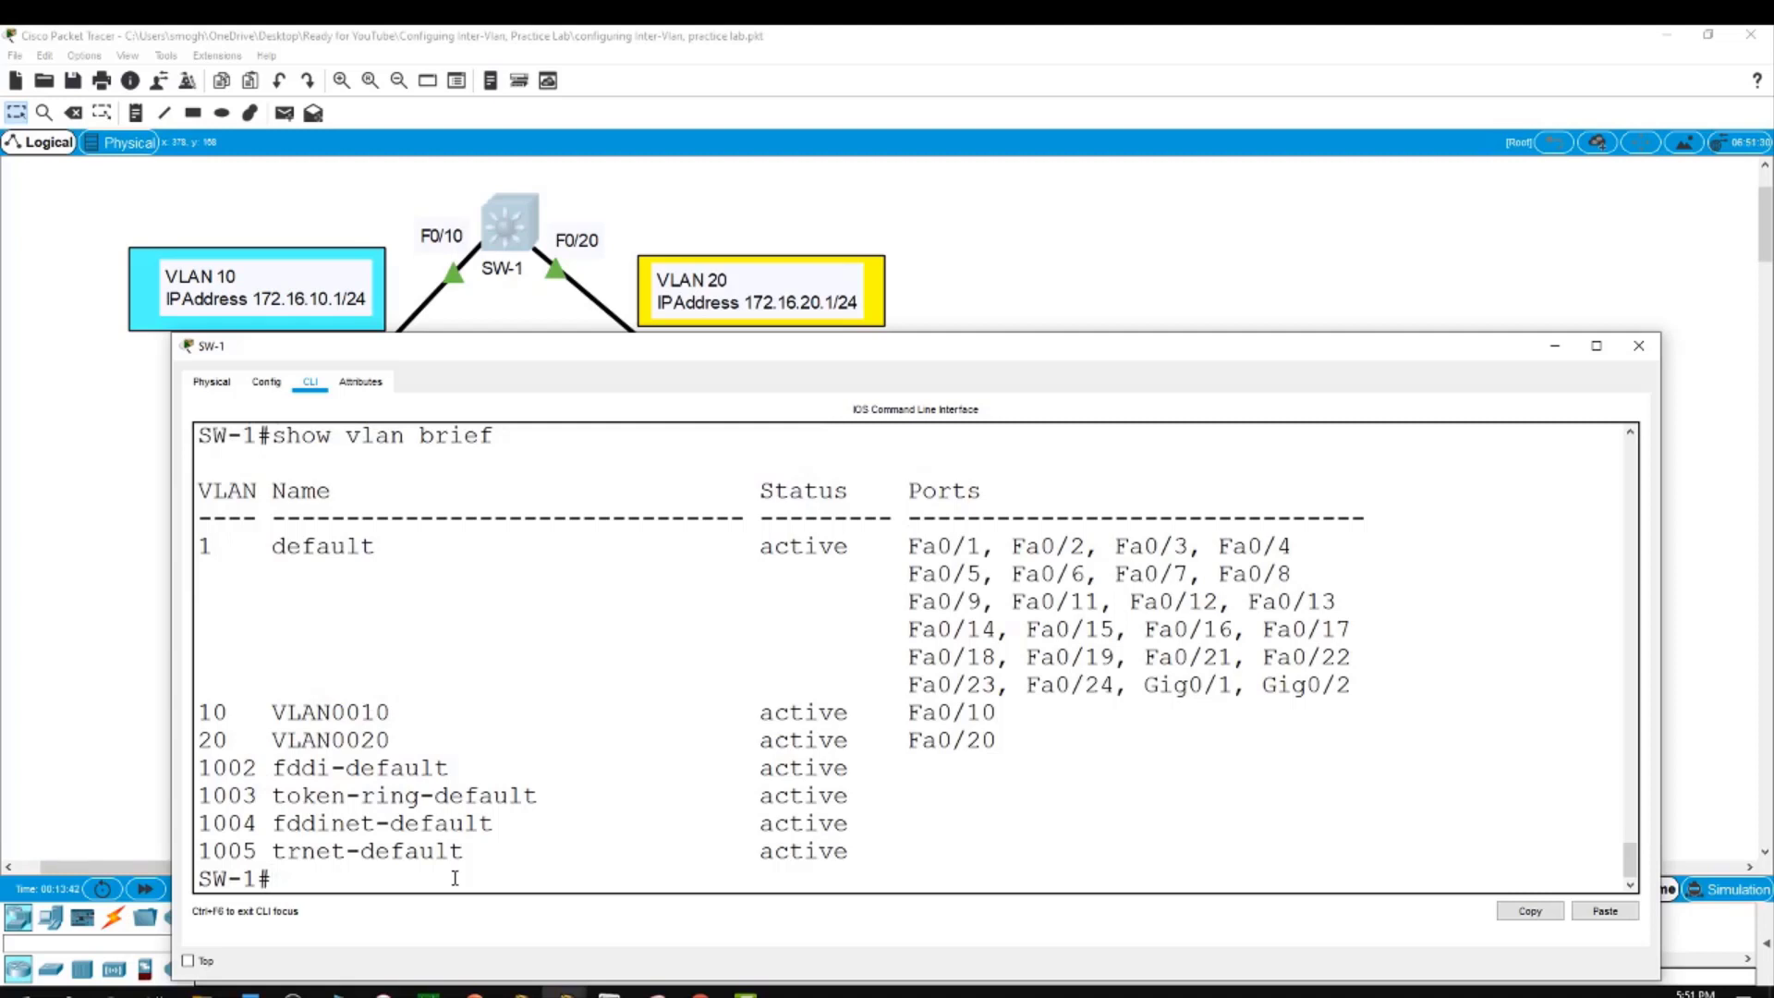
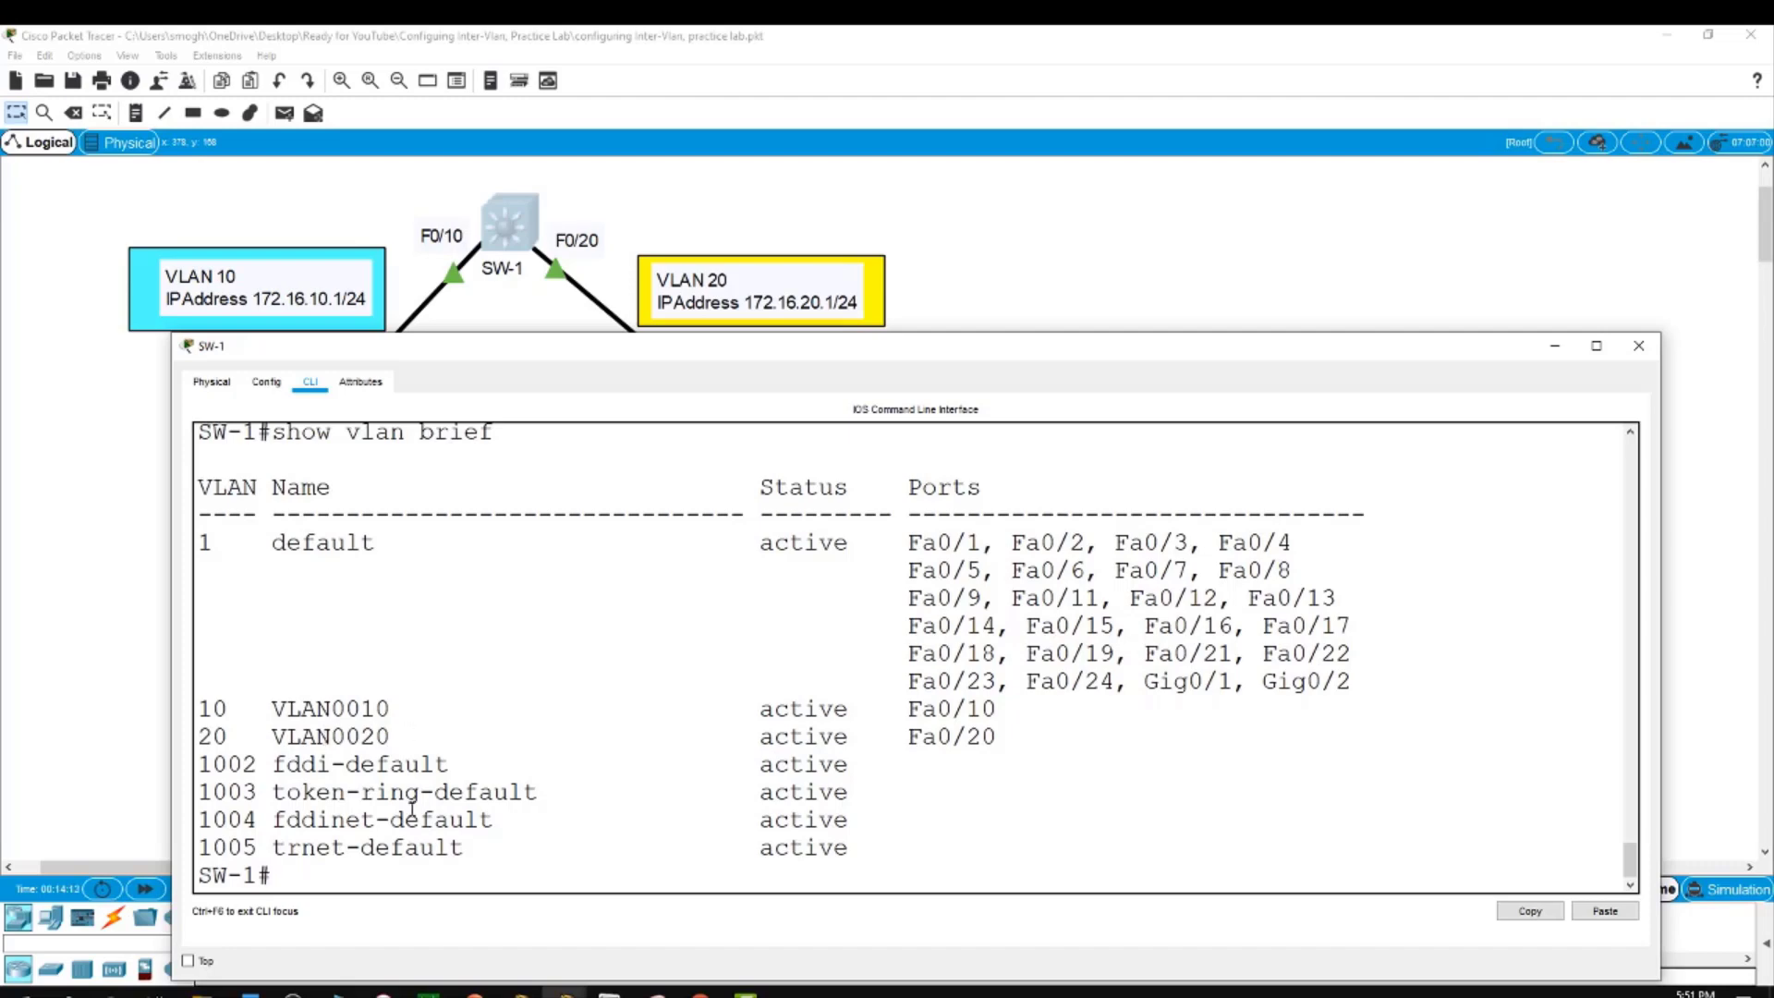
# Shrink the SW-1 window to uncover the topology and display the switch's IP routing table with show ip route
pyautogui.moveTo(1007, 336); pyautogui.dragTo(991, 495)
pyautogui.scroll(-2, 982, 825)
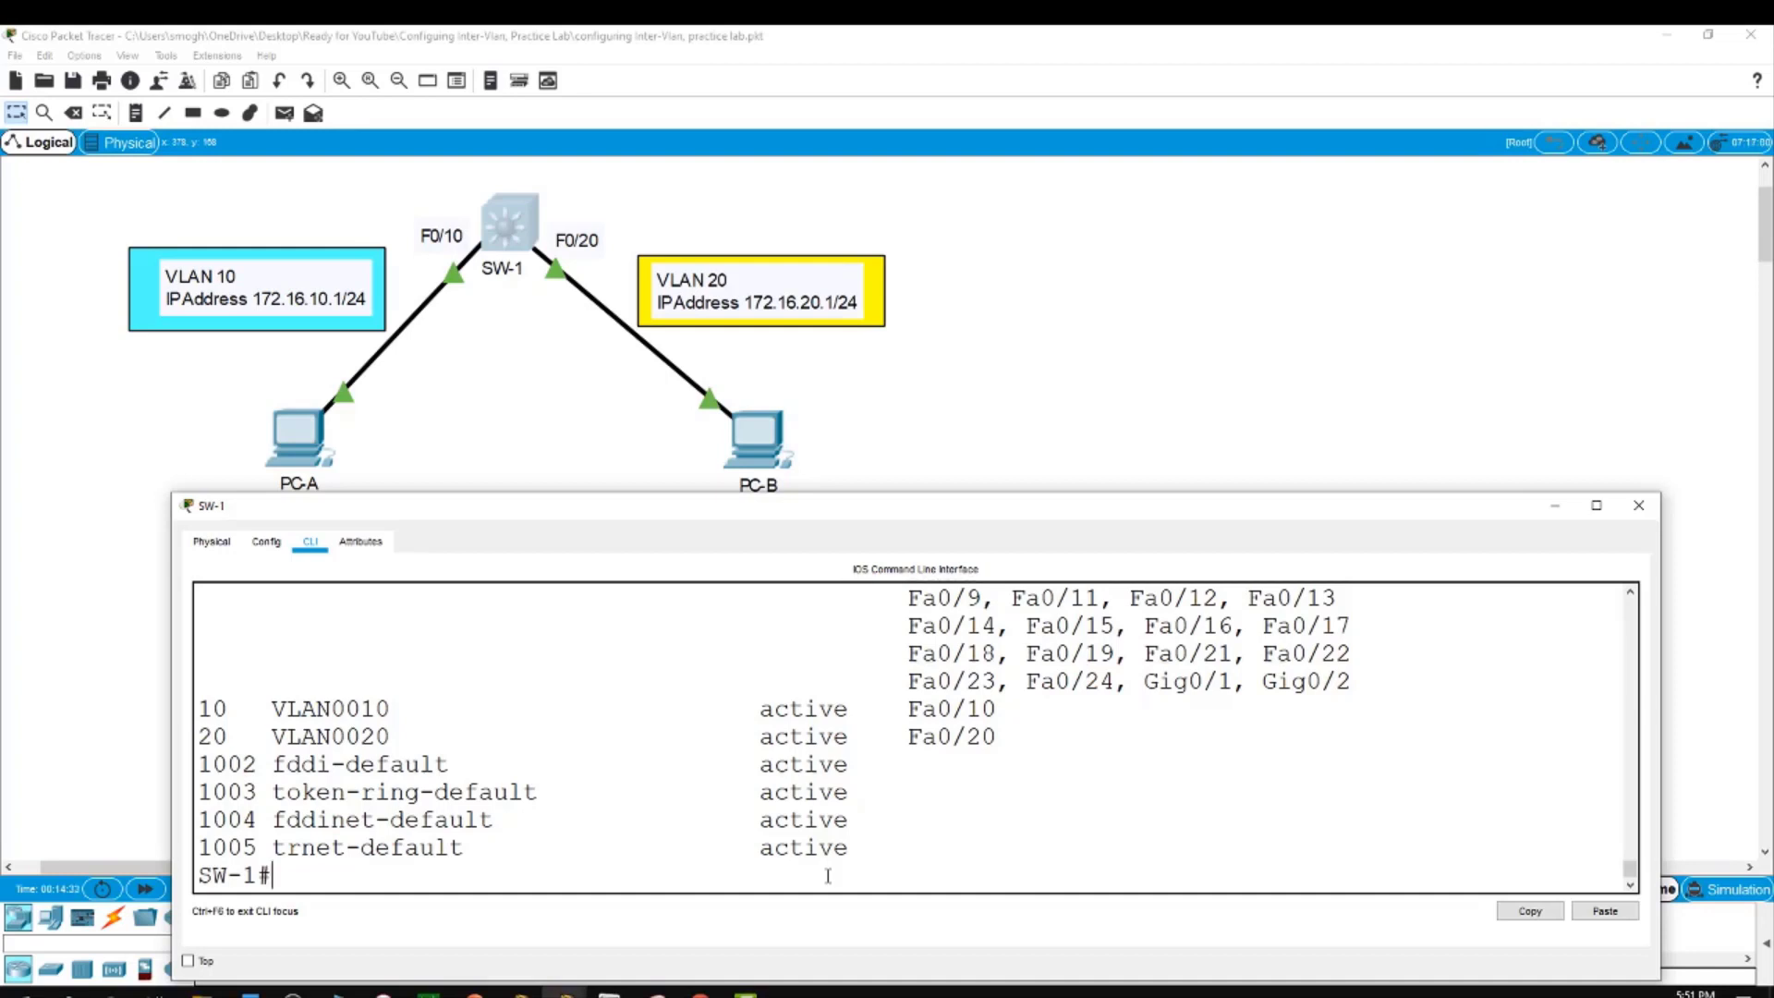
pyautogui.write('show ip route')
pyautogui.press('Return')
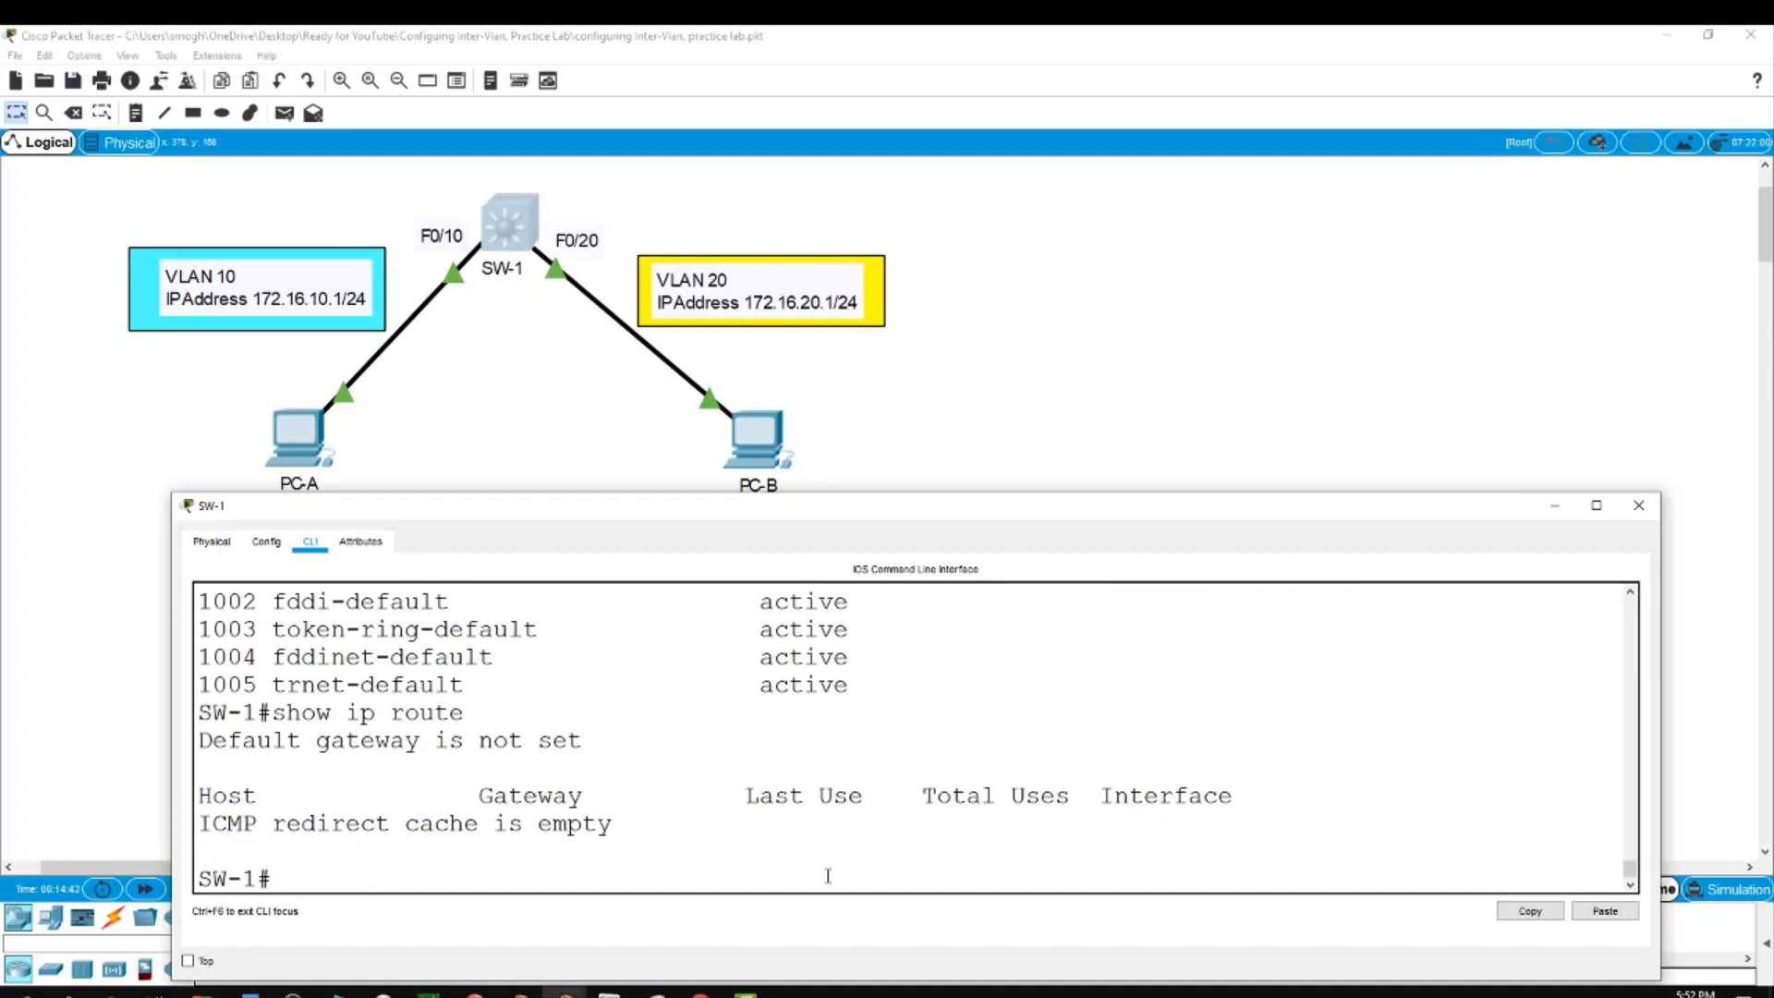
# Enter global configuration mode on SW-1 and enable Layer 3 routing with the ip routing command
pyautogui.write('comn')
pyautogui.press('BackSpace')
pyautogui.press('BackSpace')
pyautogui.press('BackSpace')
pyautogui.press('BackSpace')
pyautogui.press('BackSpace')
pyautogui.write('conf t')
pyautogui.press('Return')
pyautogui.write('ip routing')
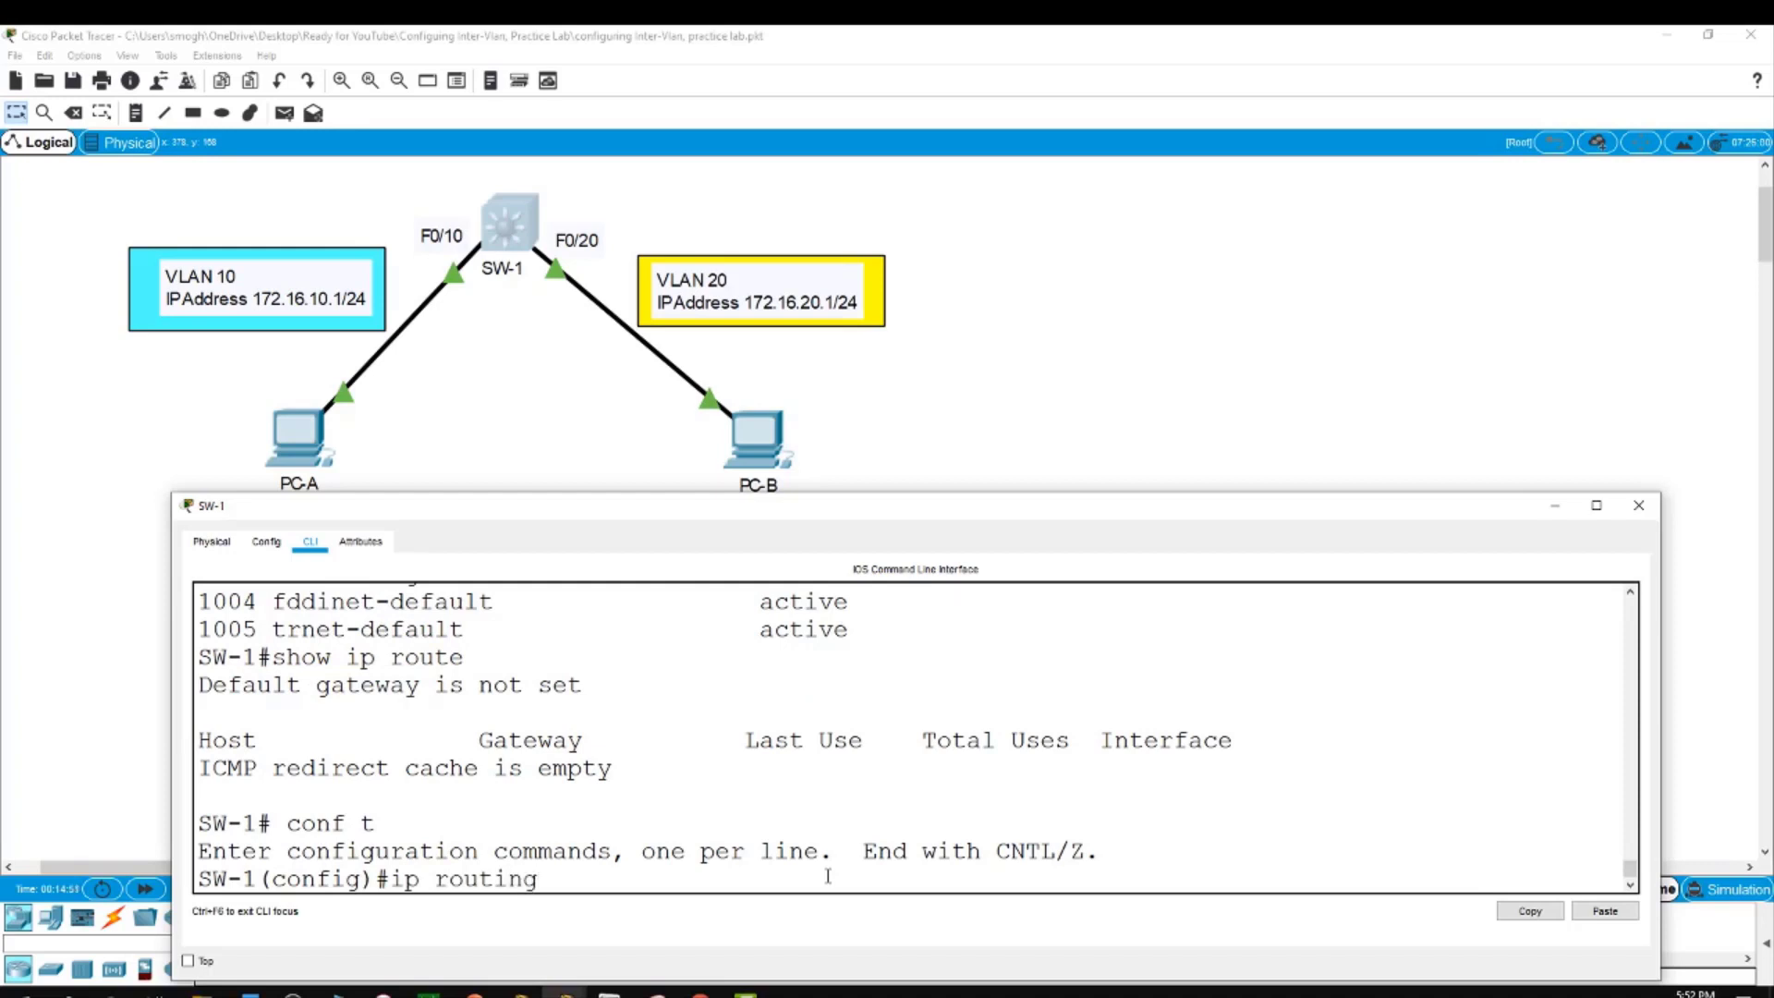
pyautogui.press('Return')
# Return to privileged mode on SW-1 and run show ip route again to check the routing table
pyautogui.write('end')
pyautogui.press('Return')
pyautogui.write('show ip route')
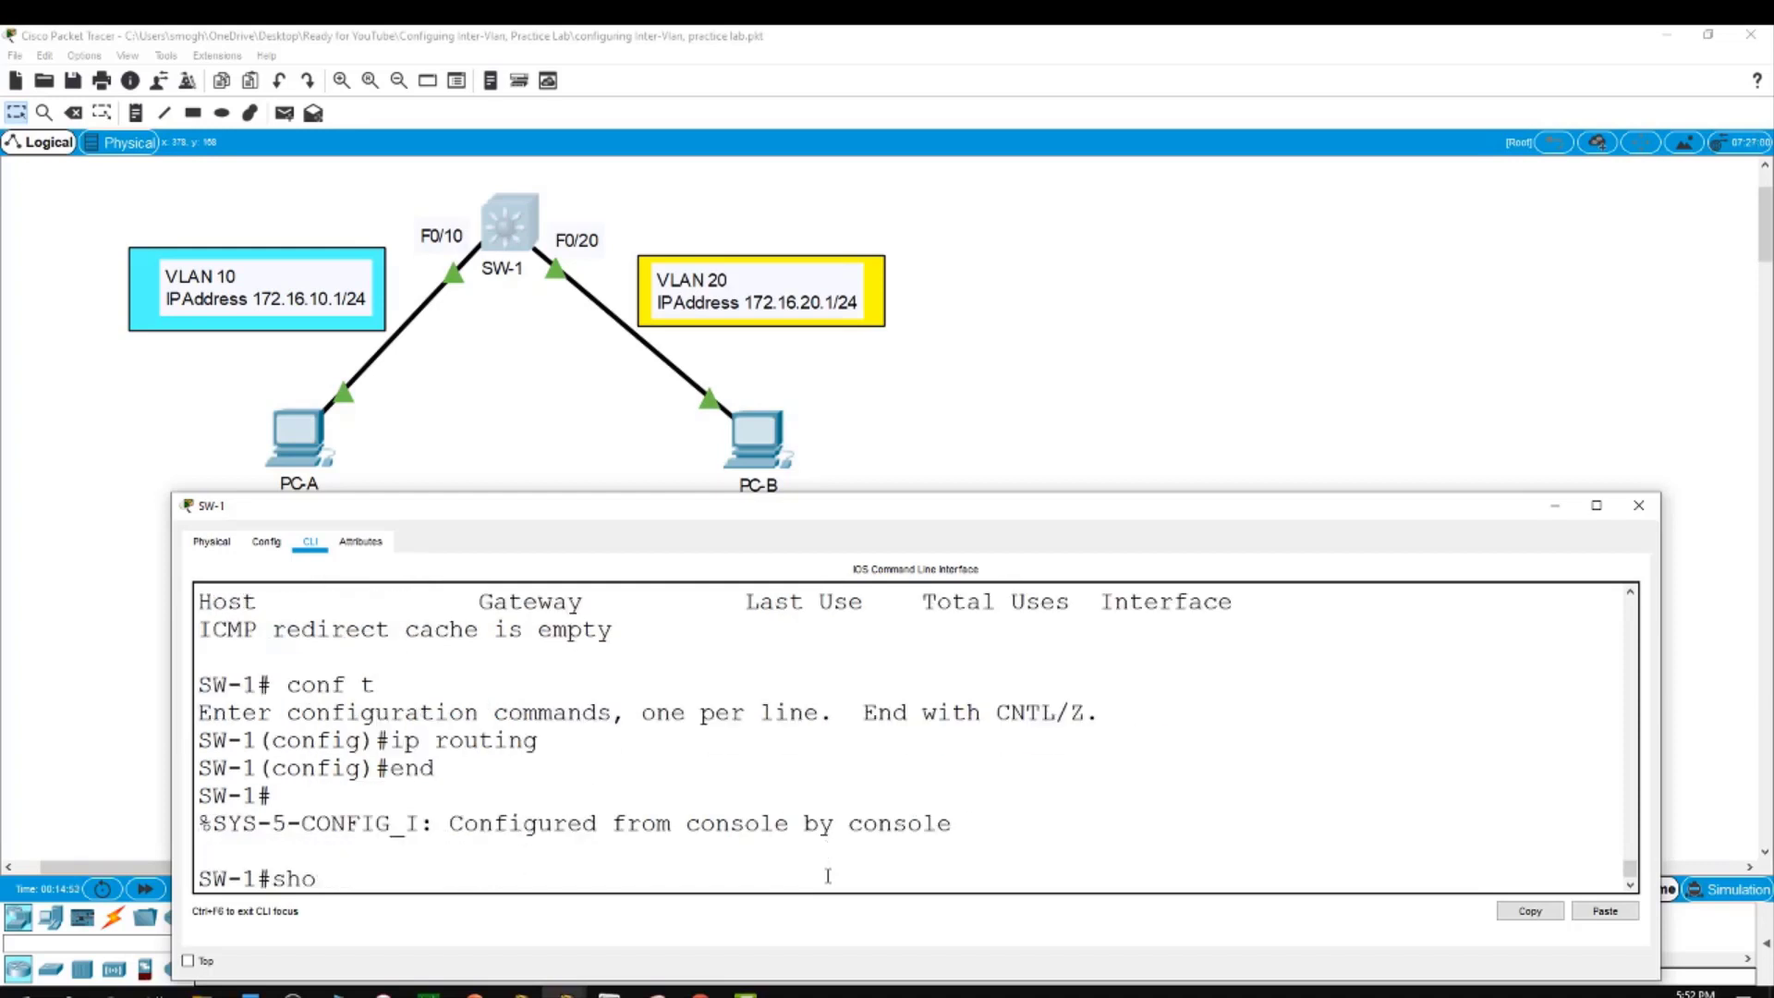
pyautogui.press('Return')
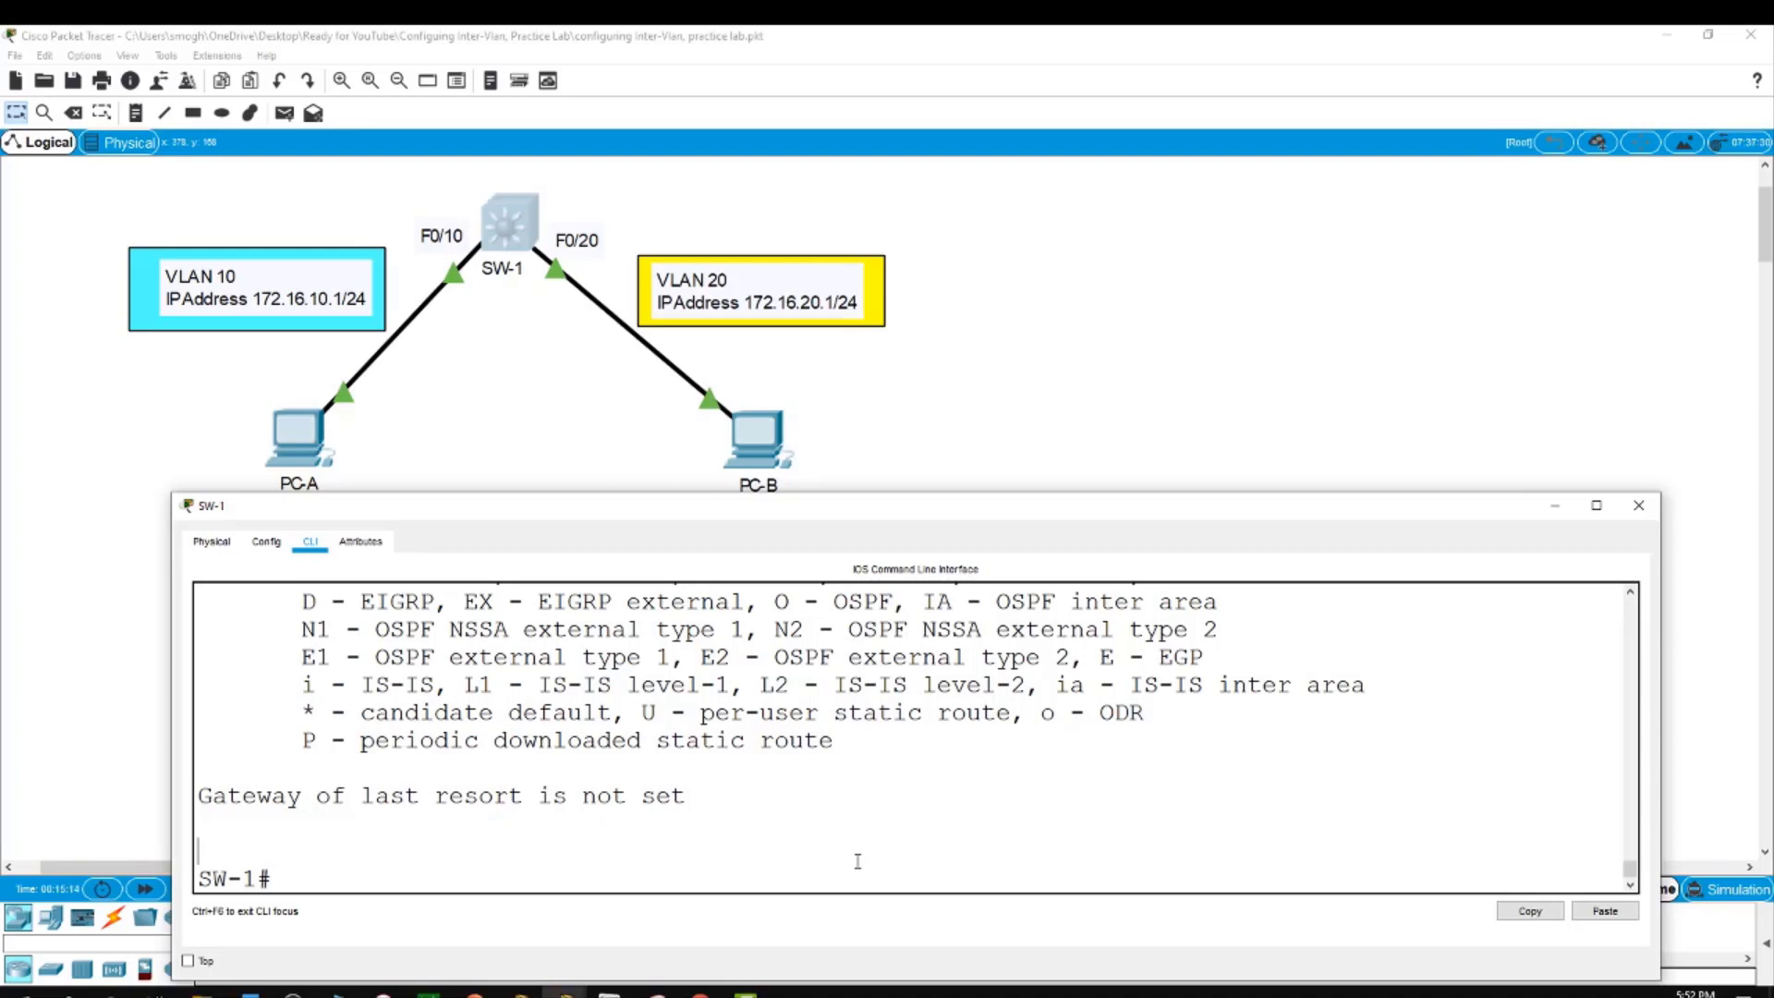
pyautogui.click(1115, 418)
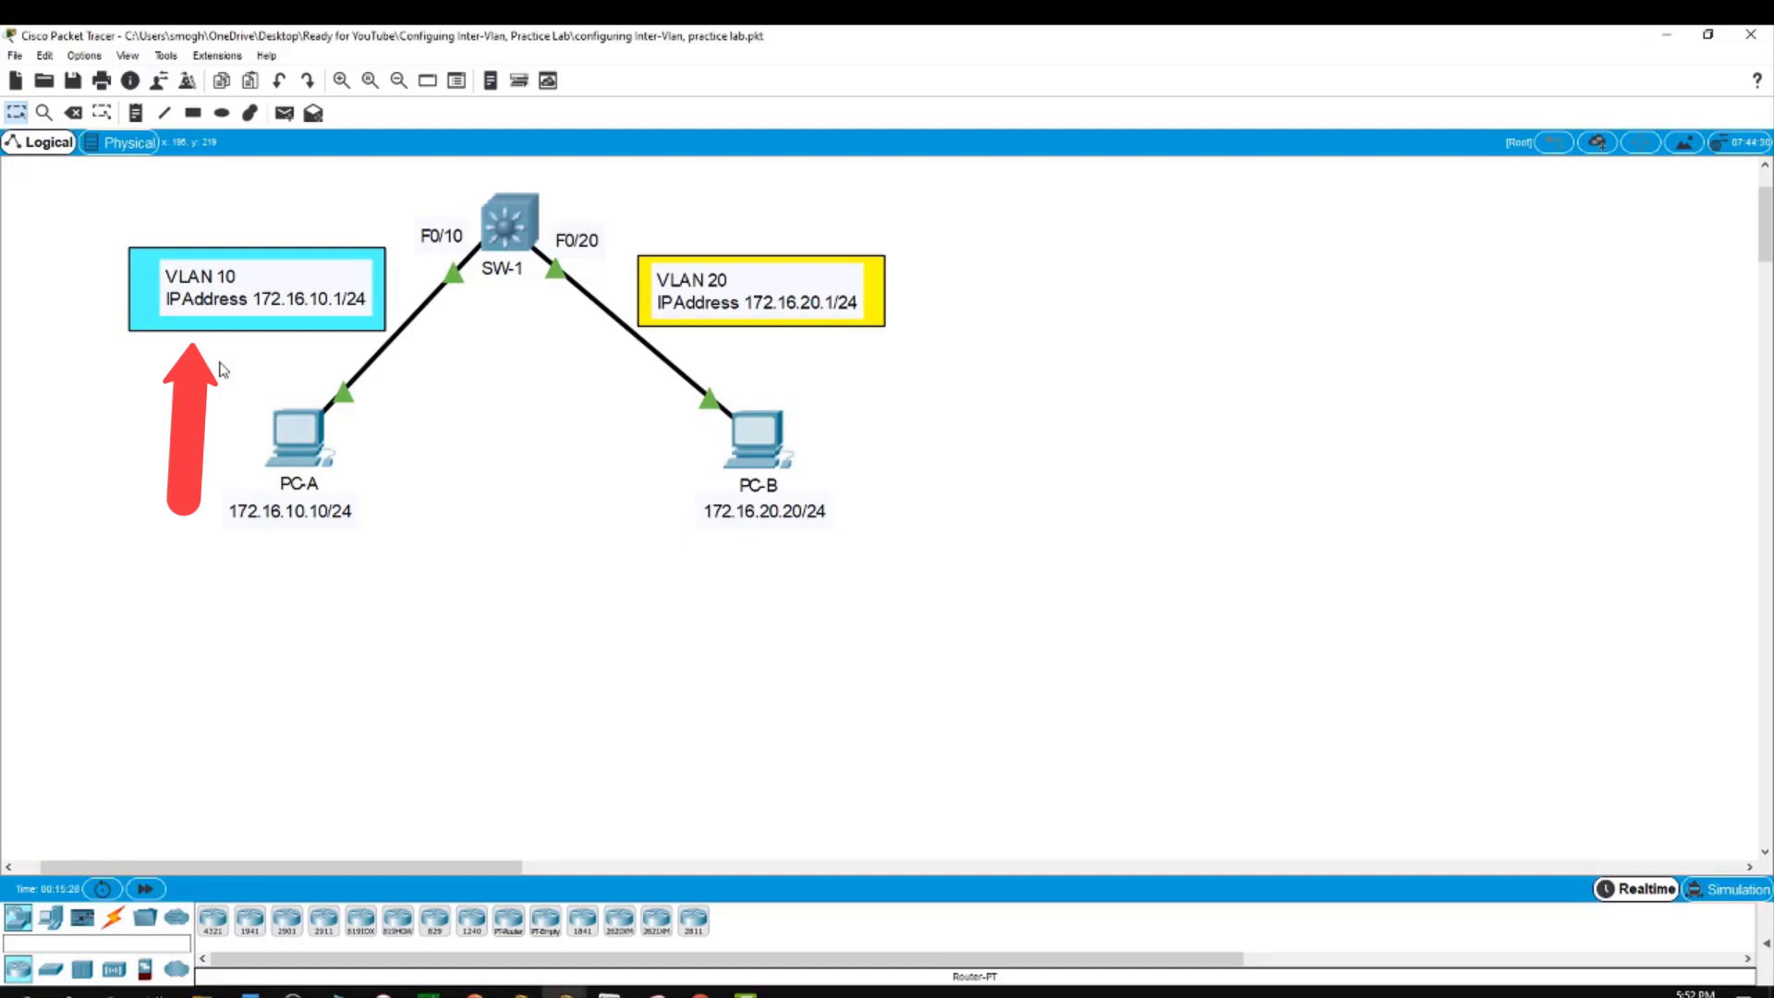
pyautogui.click(513, 248)
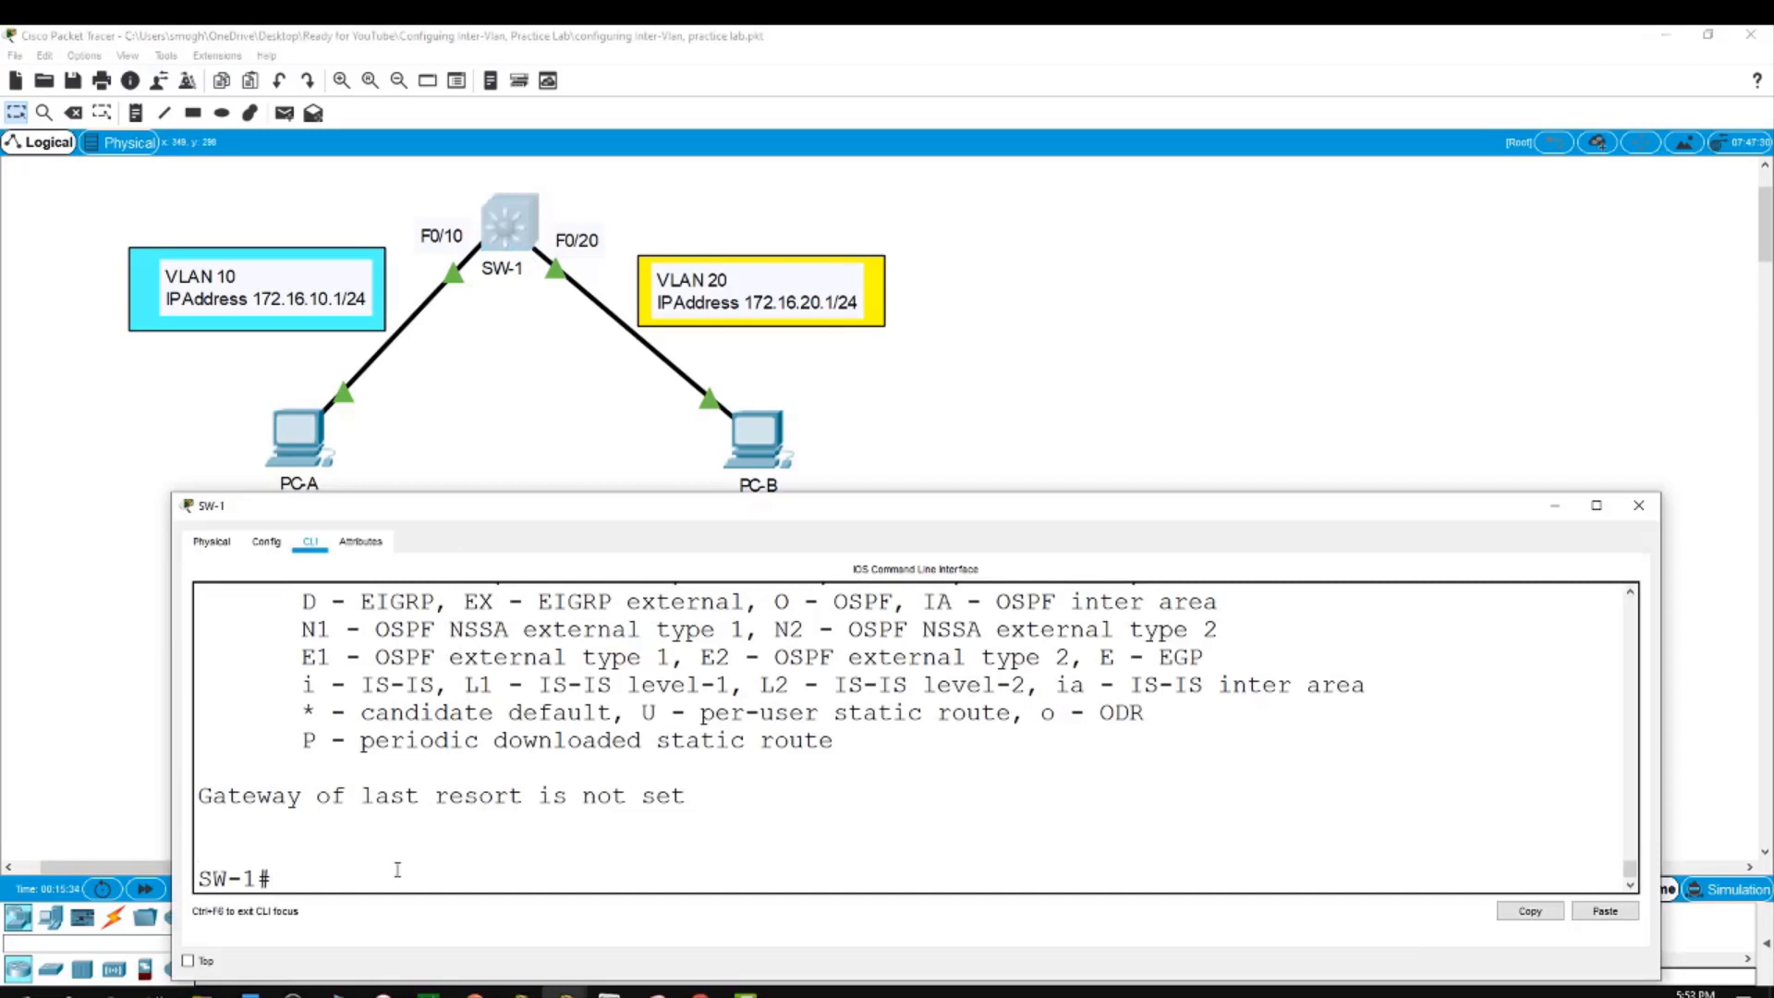
# Ping PC-B at 172.16.20.20 from PC-A's command prompt to test connectivity between the VLANs
pyautogui.click(1044, 423)
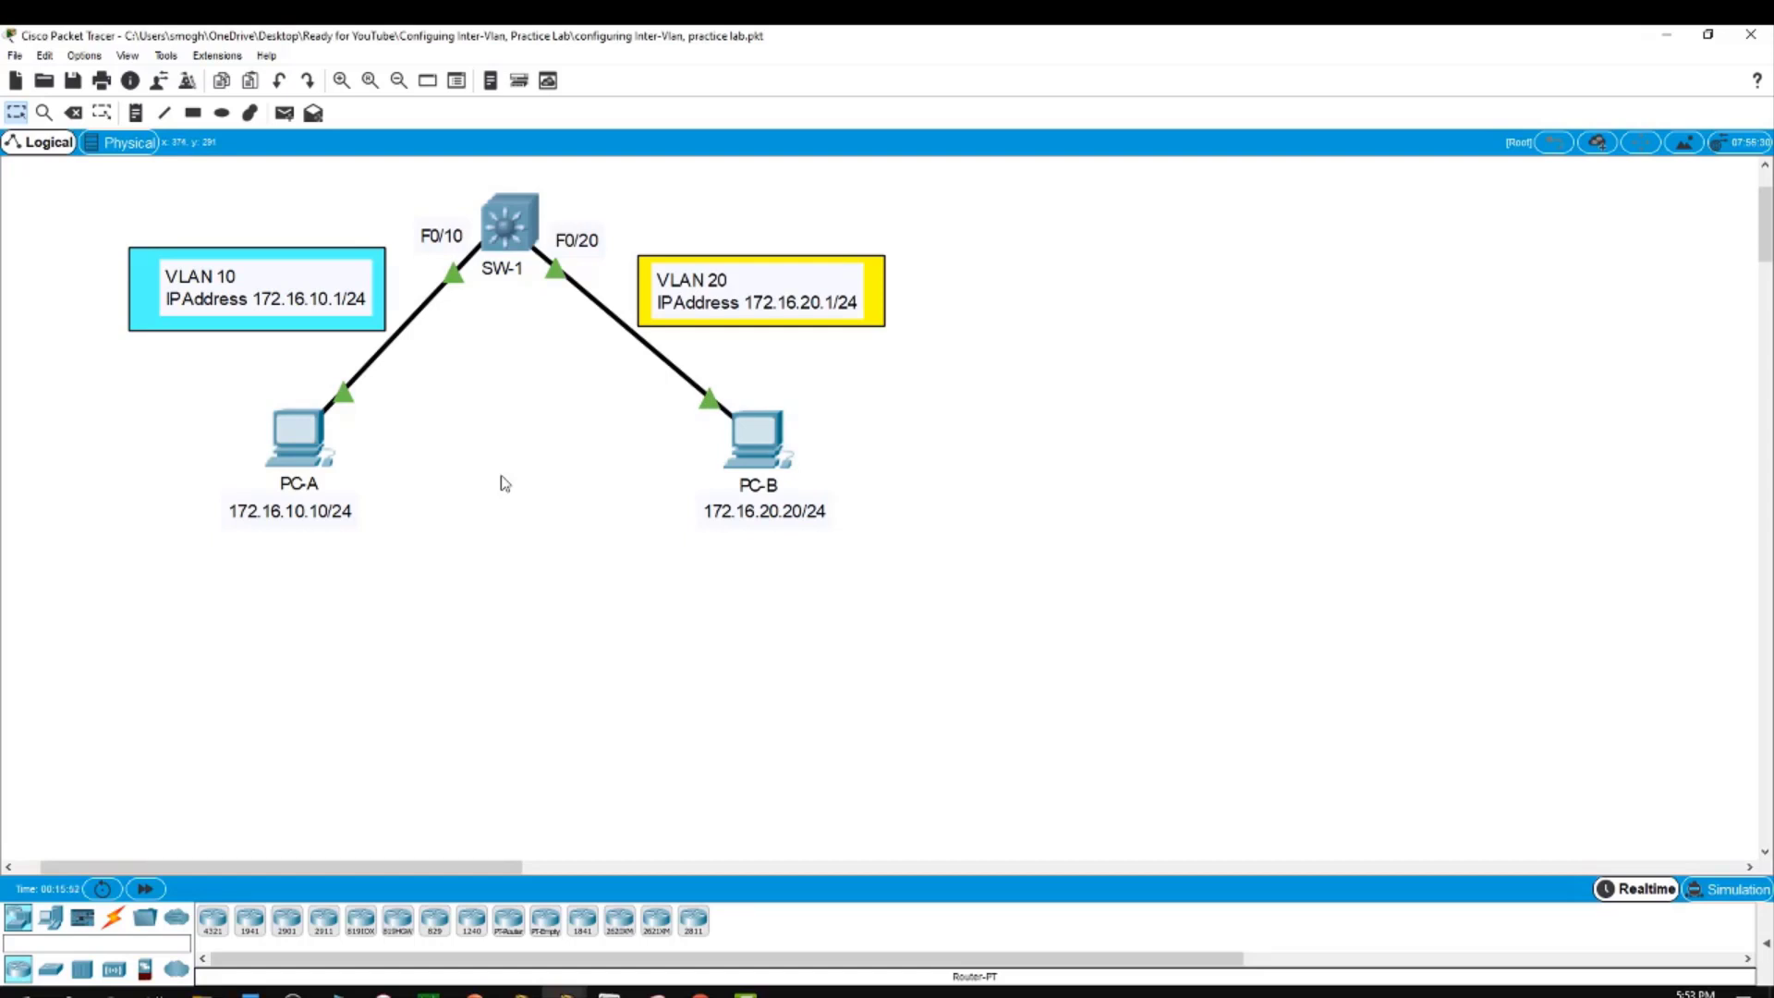
pyautogui.click(292, 435)
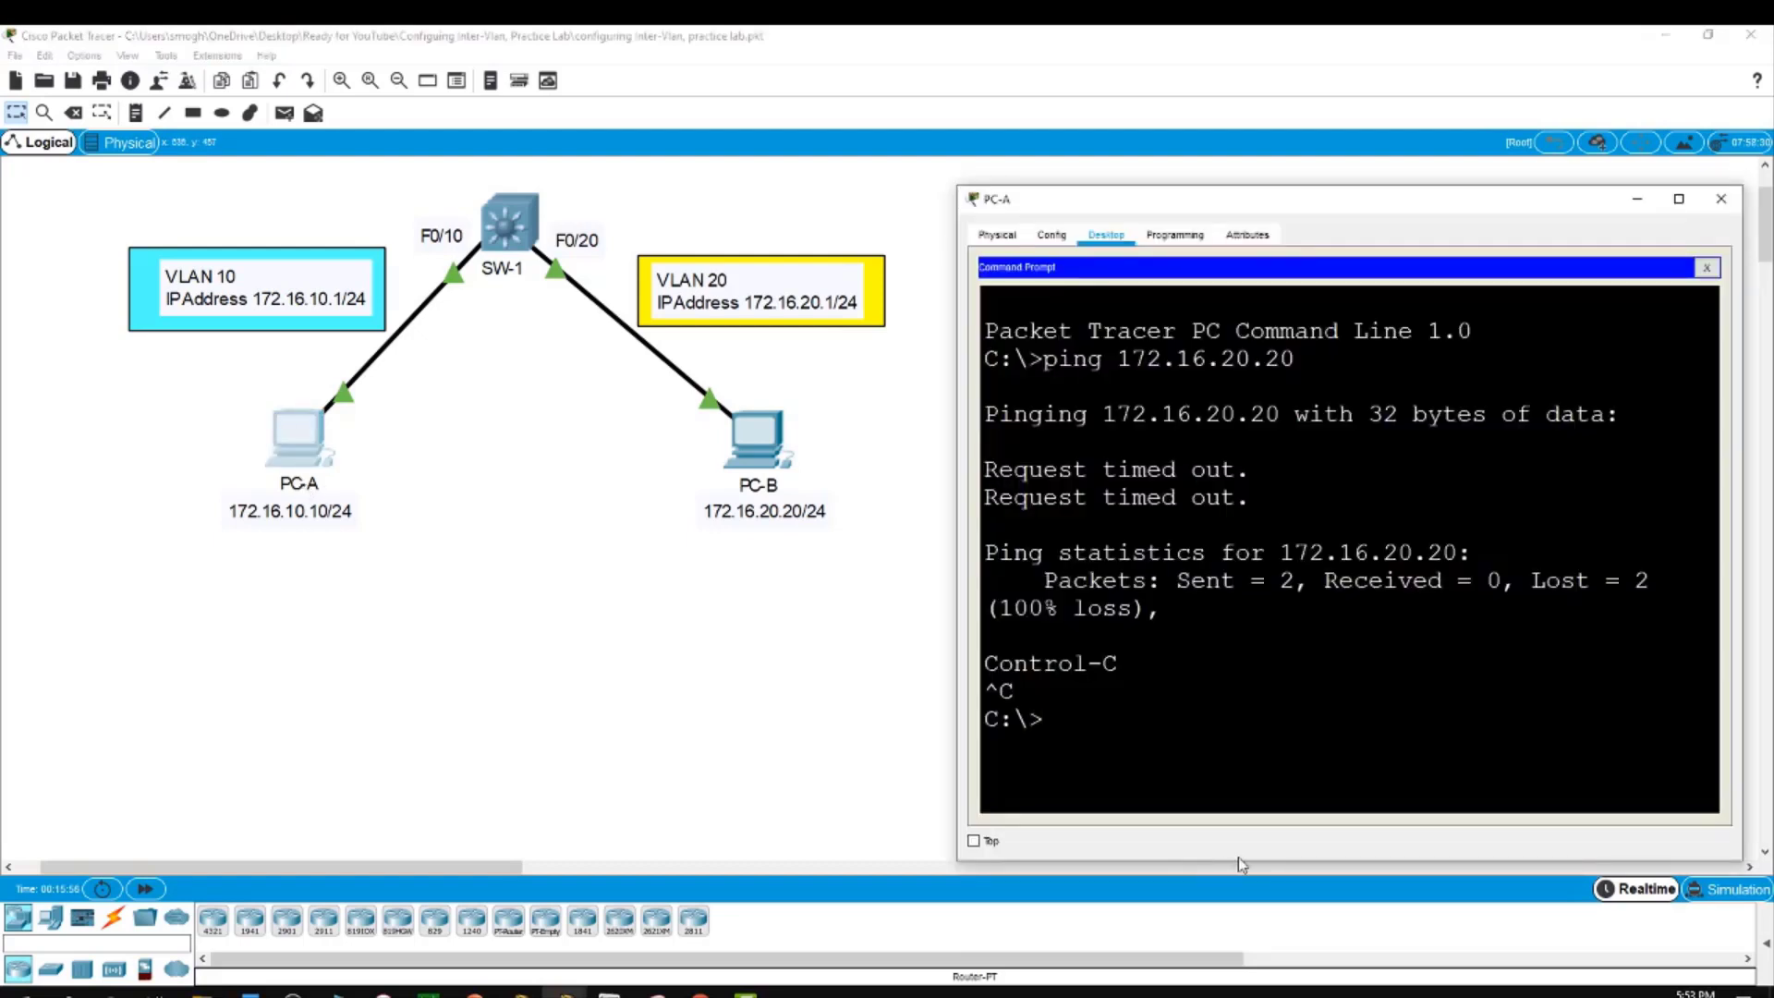
pyautogui.press('Up')
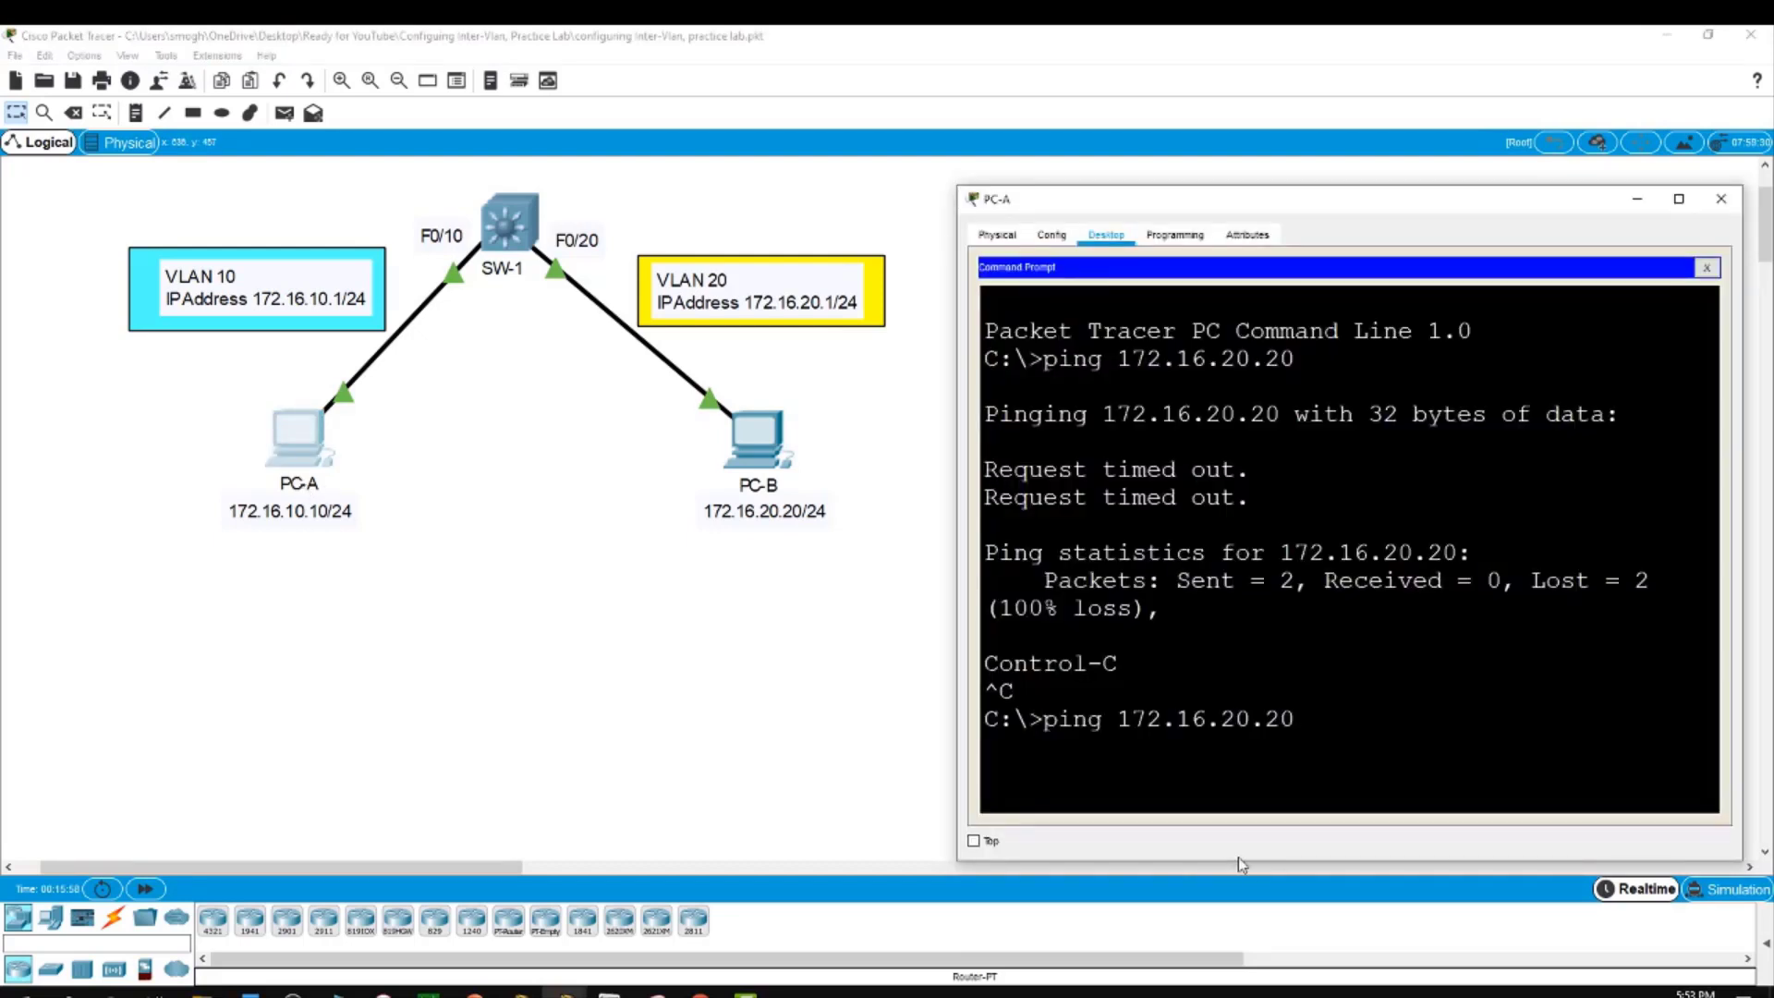
pyautogui.press('Return')
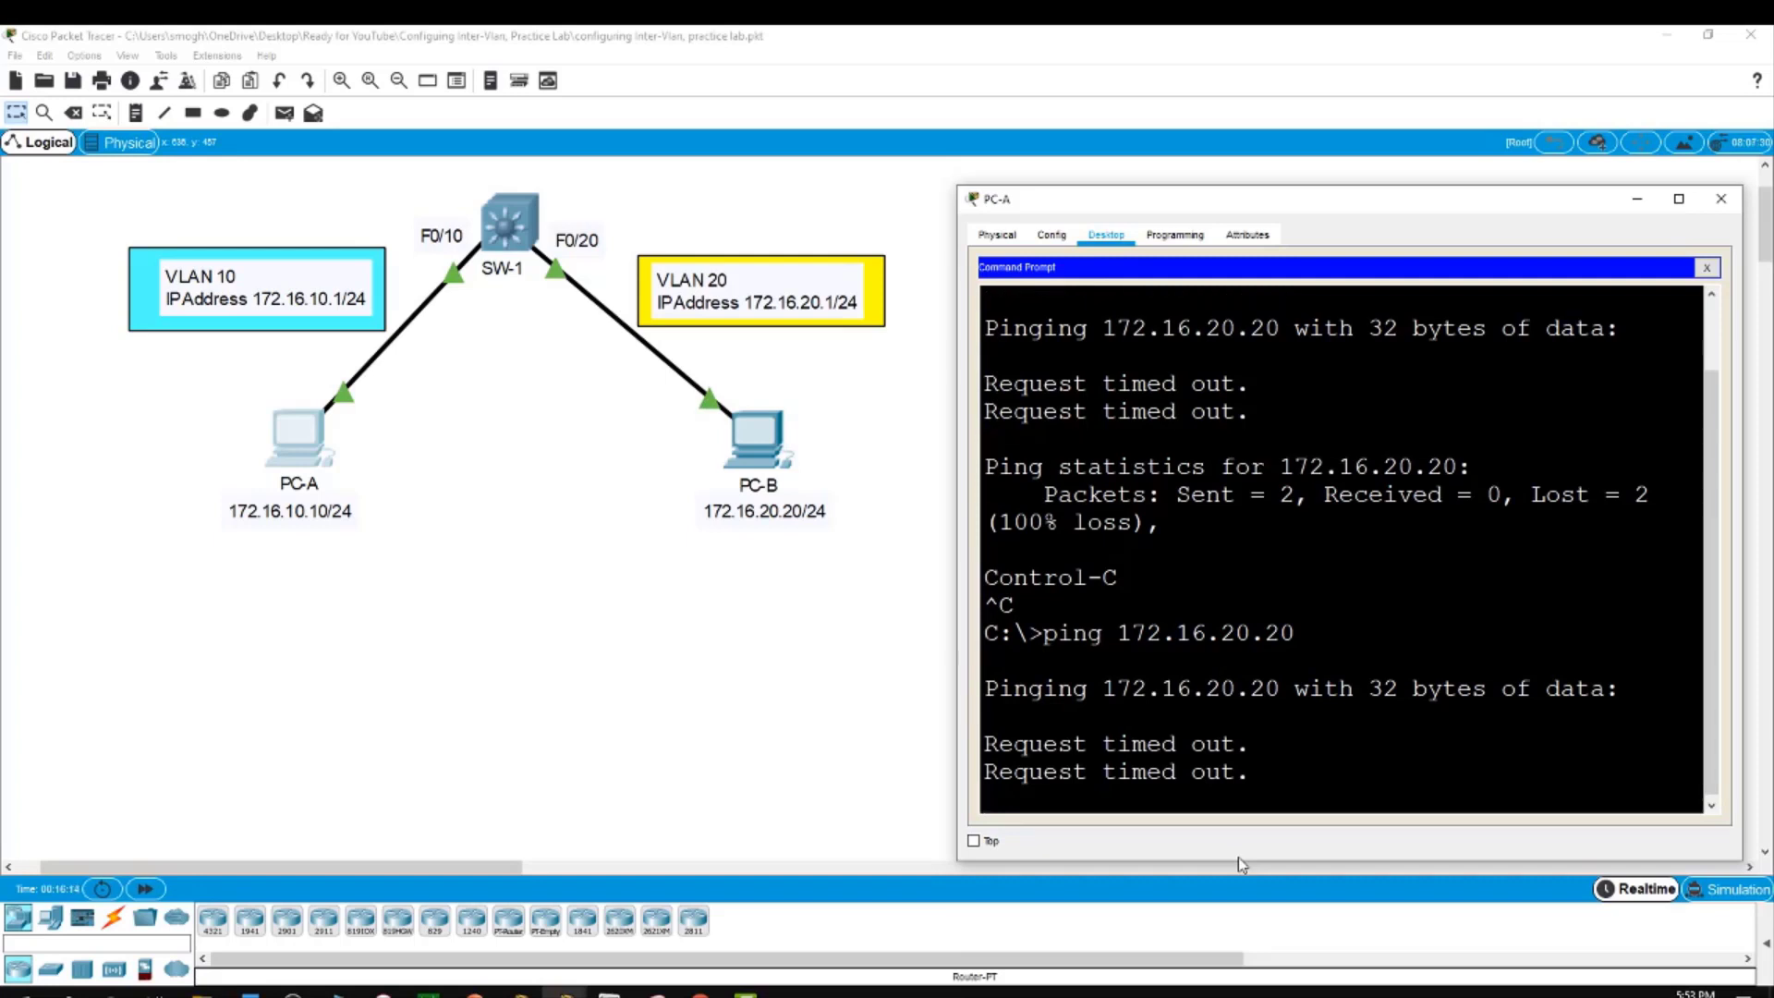
pyautogui.click(827, 649)
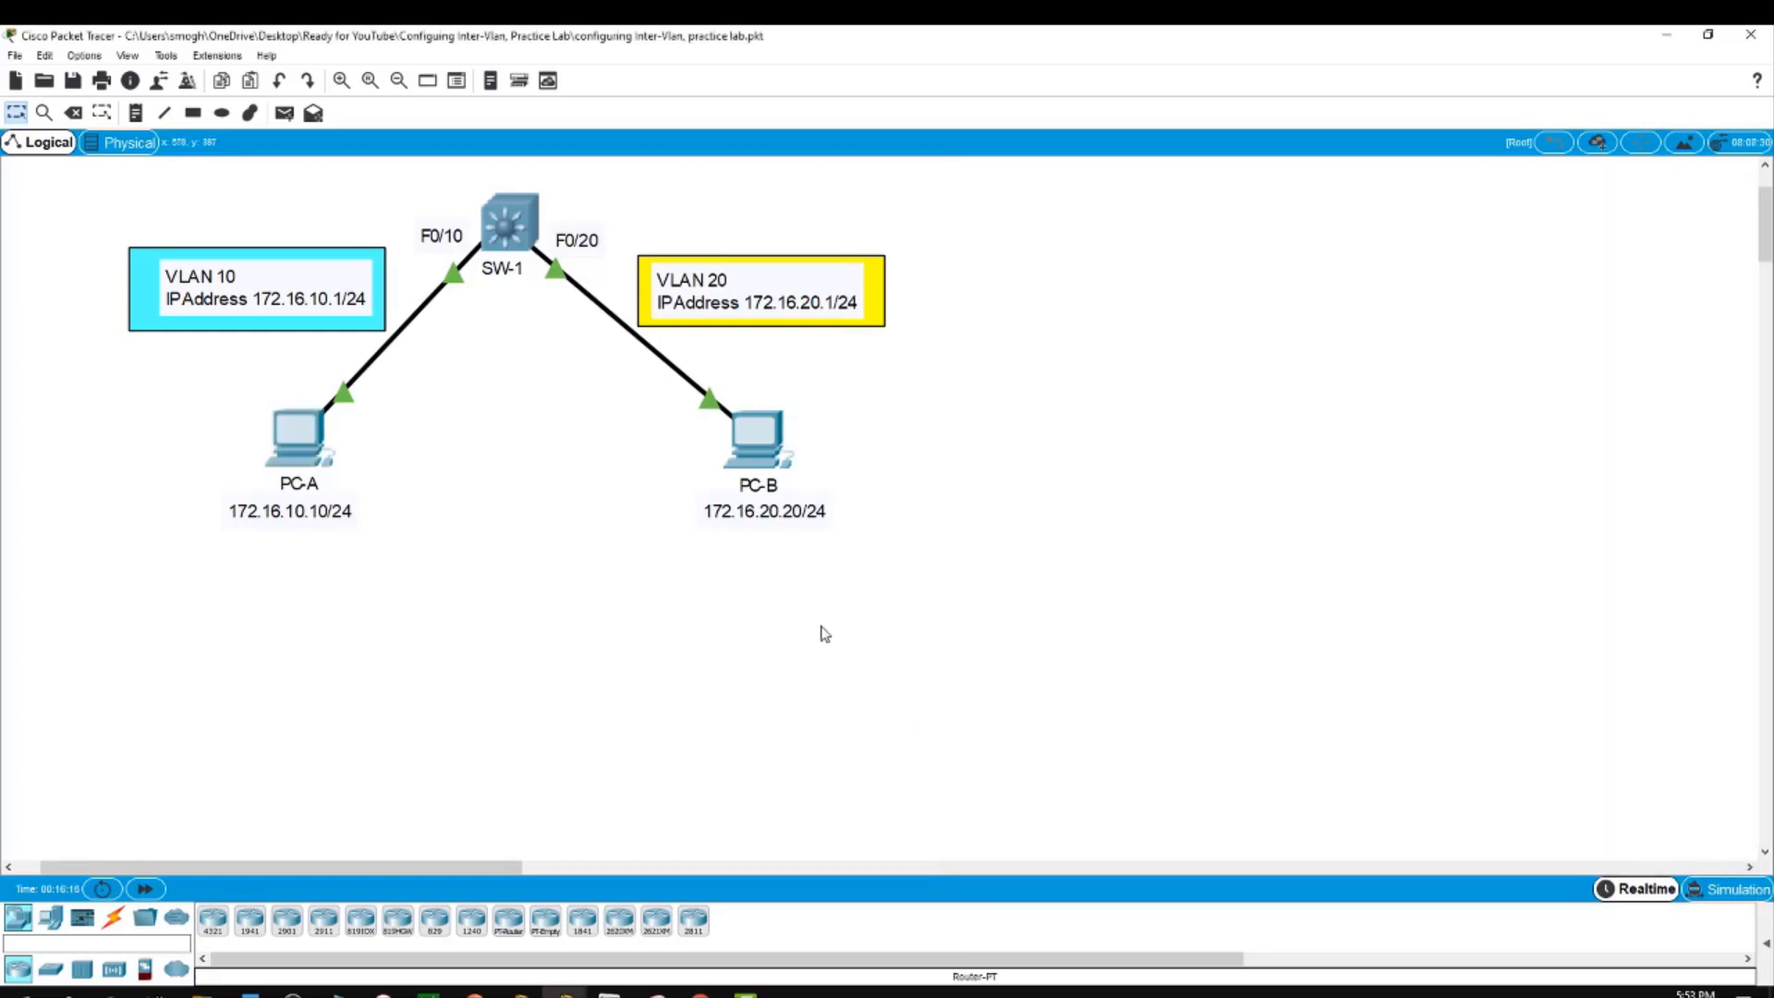
# Reopen the SW-1 command line, enter global configuration mode and create the VLAN 10 interface
pyautogui.click(514, 208)
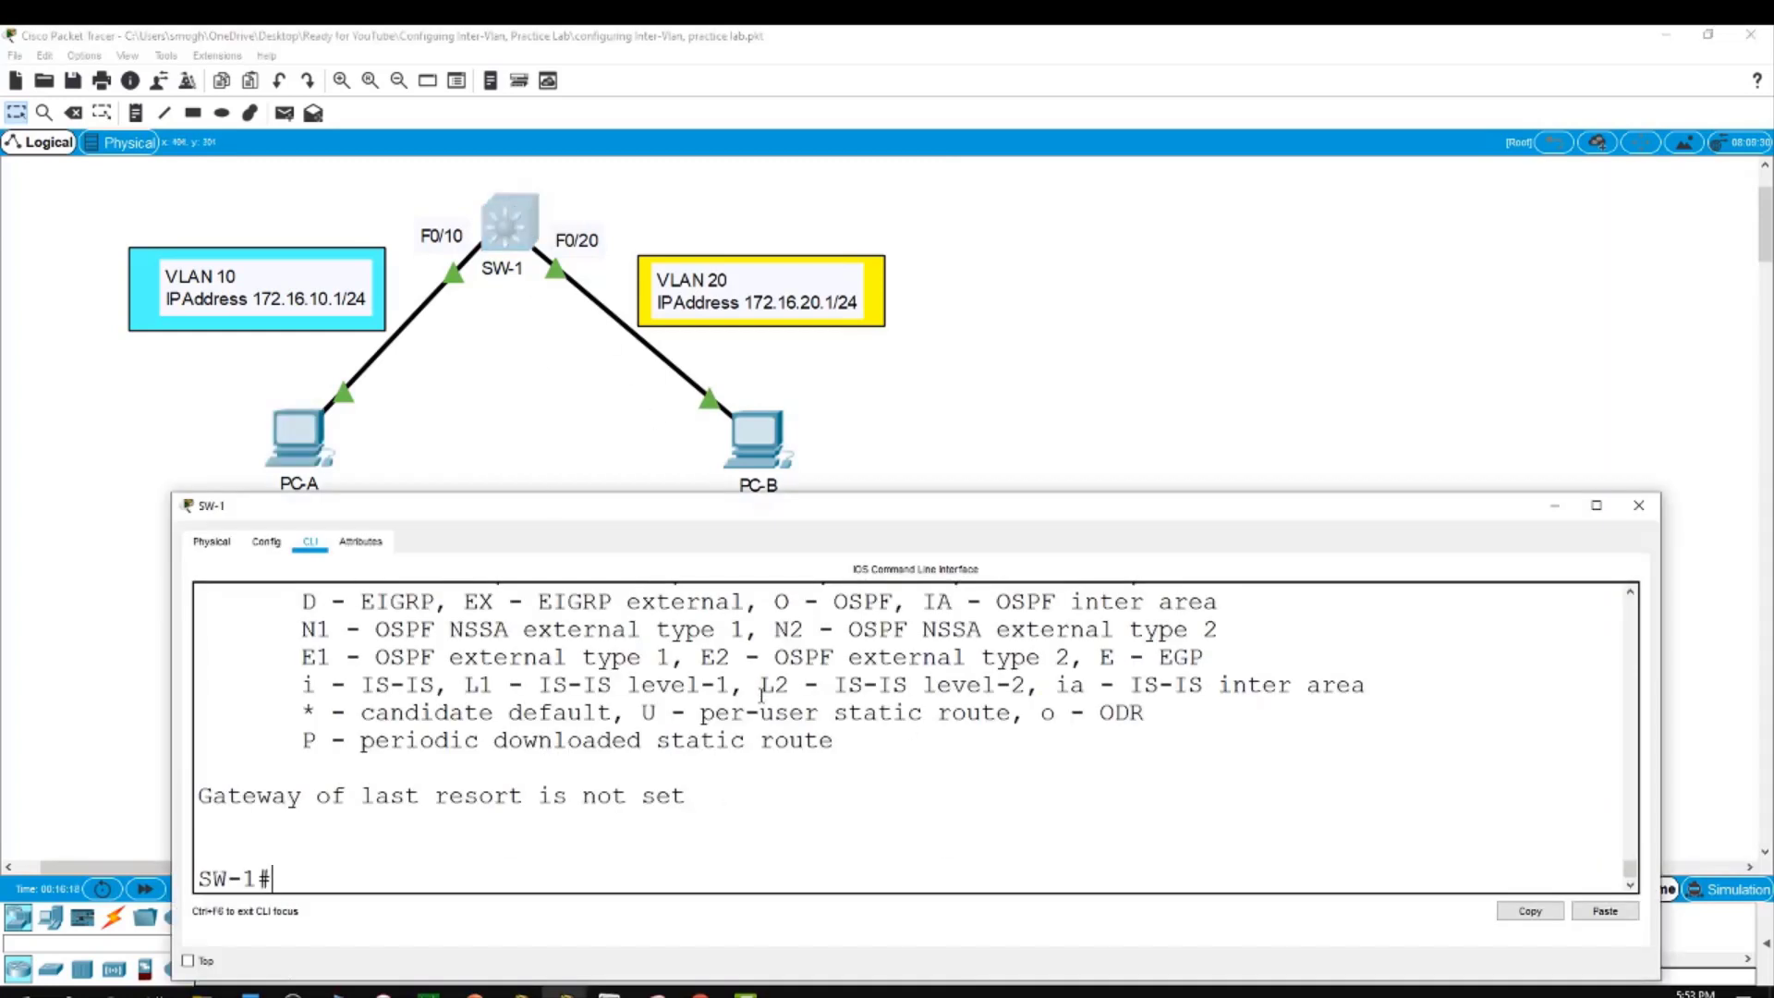
pyautogui.write('conf t')
pyautogui.press('Return')
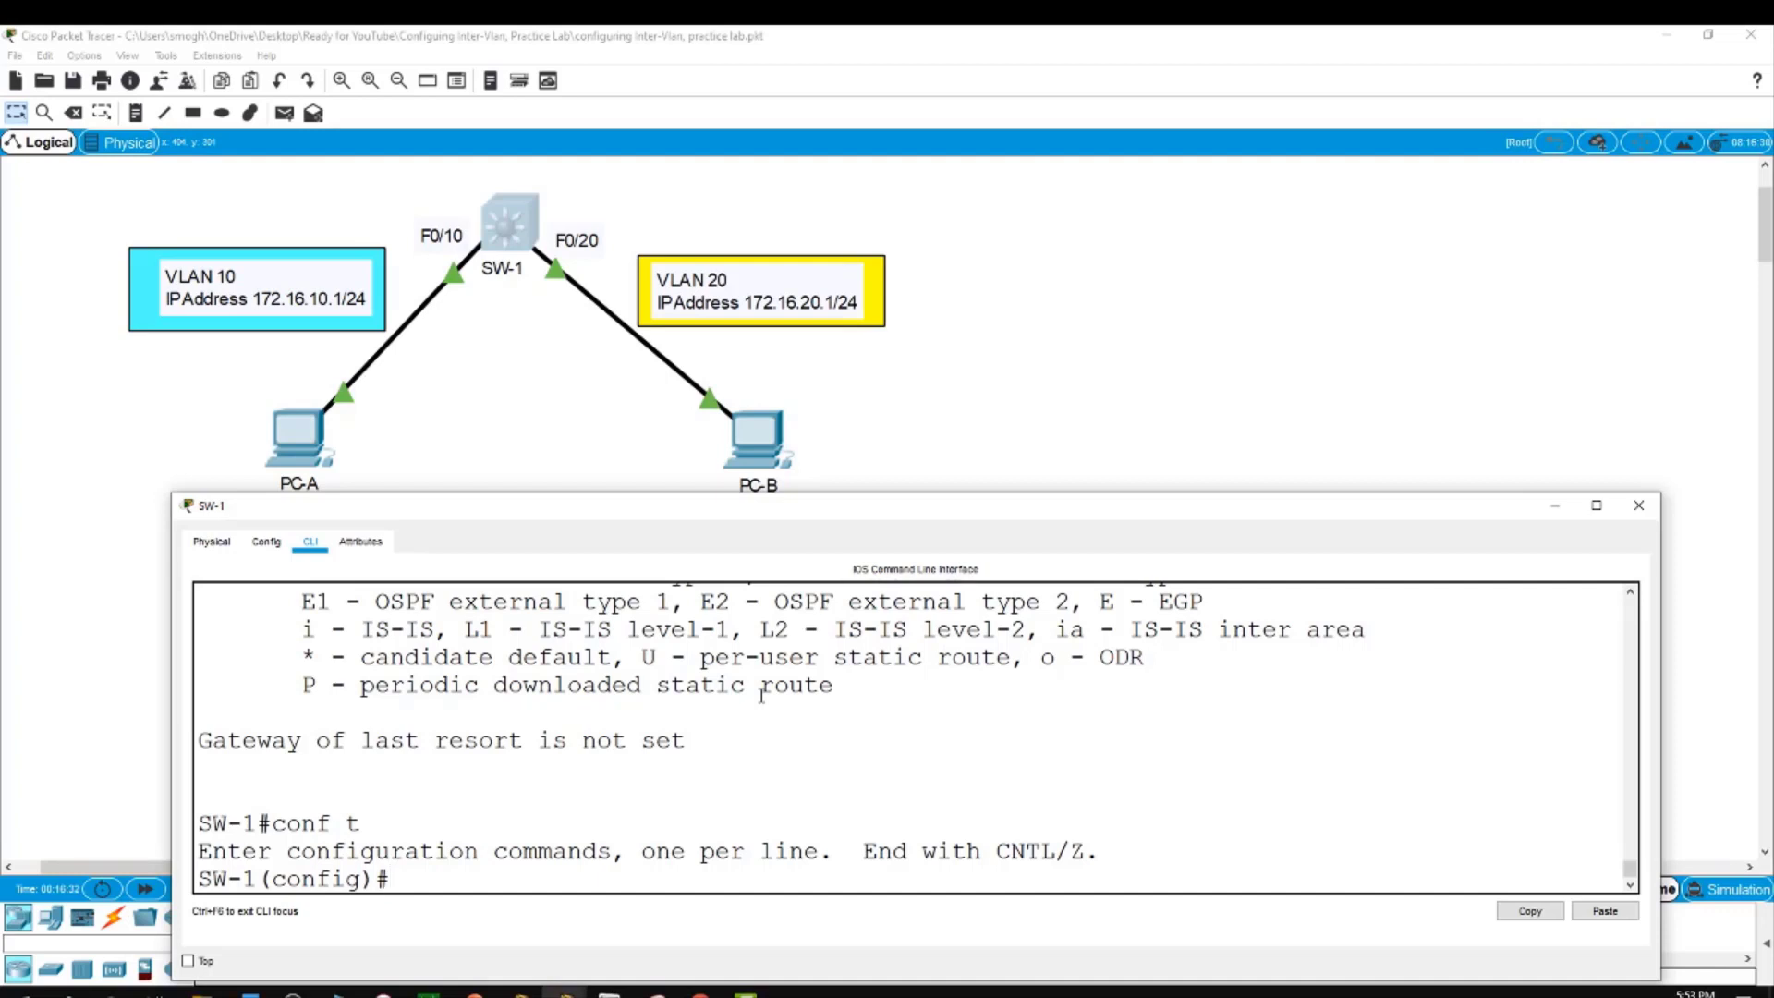
pyautogui.write('int vlan 10')
pyautogui.press('Return')
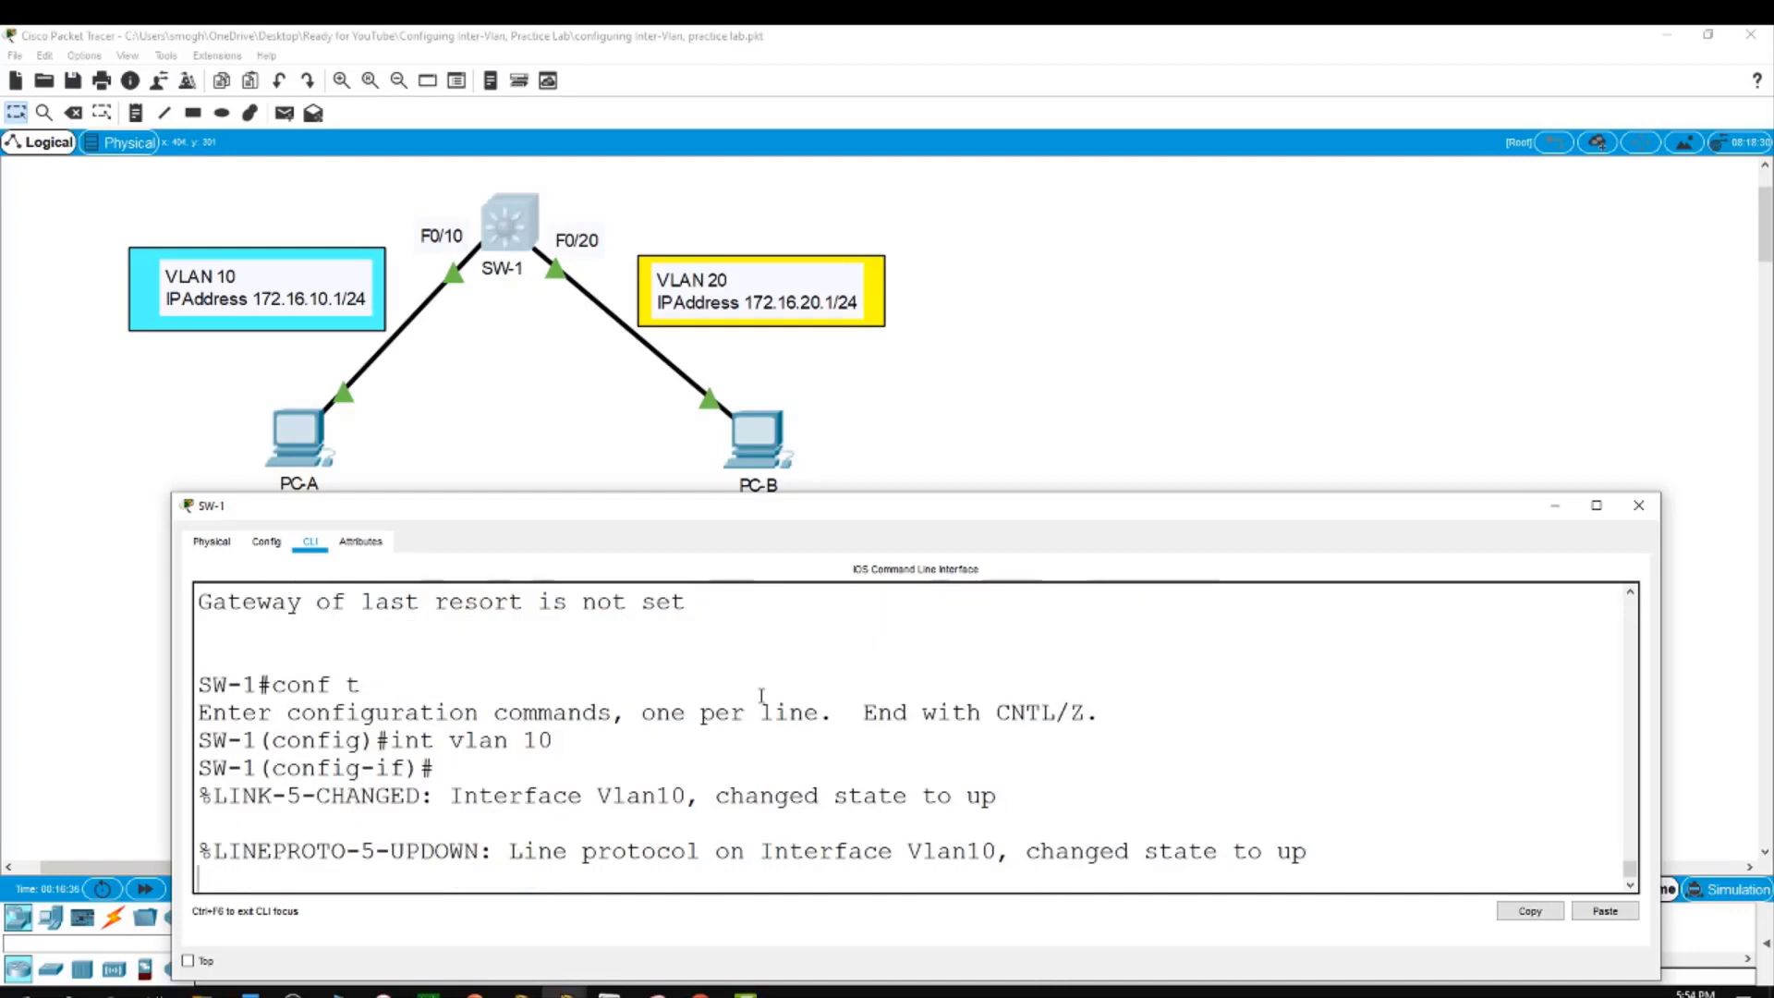
pyautogui.press('Return')
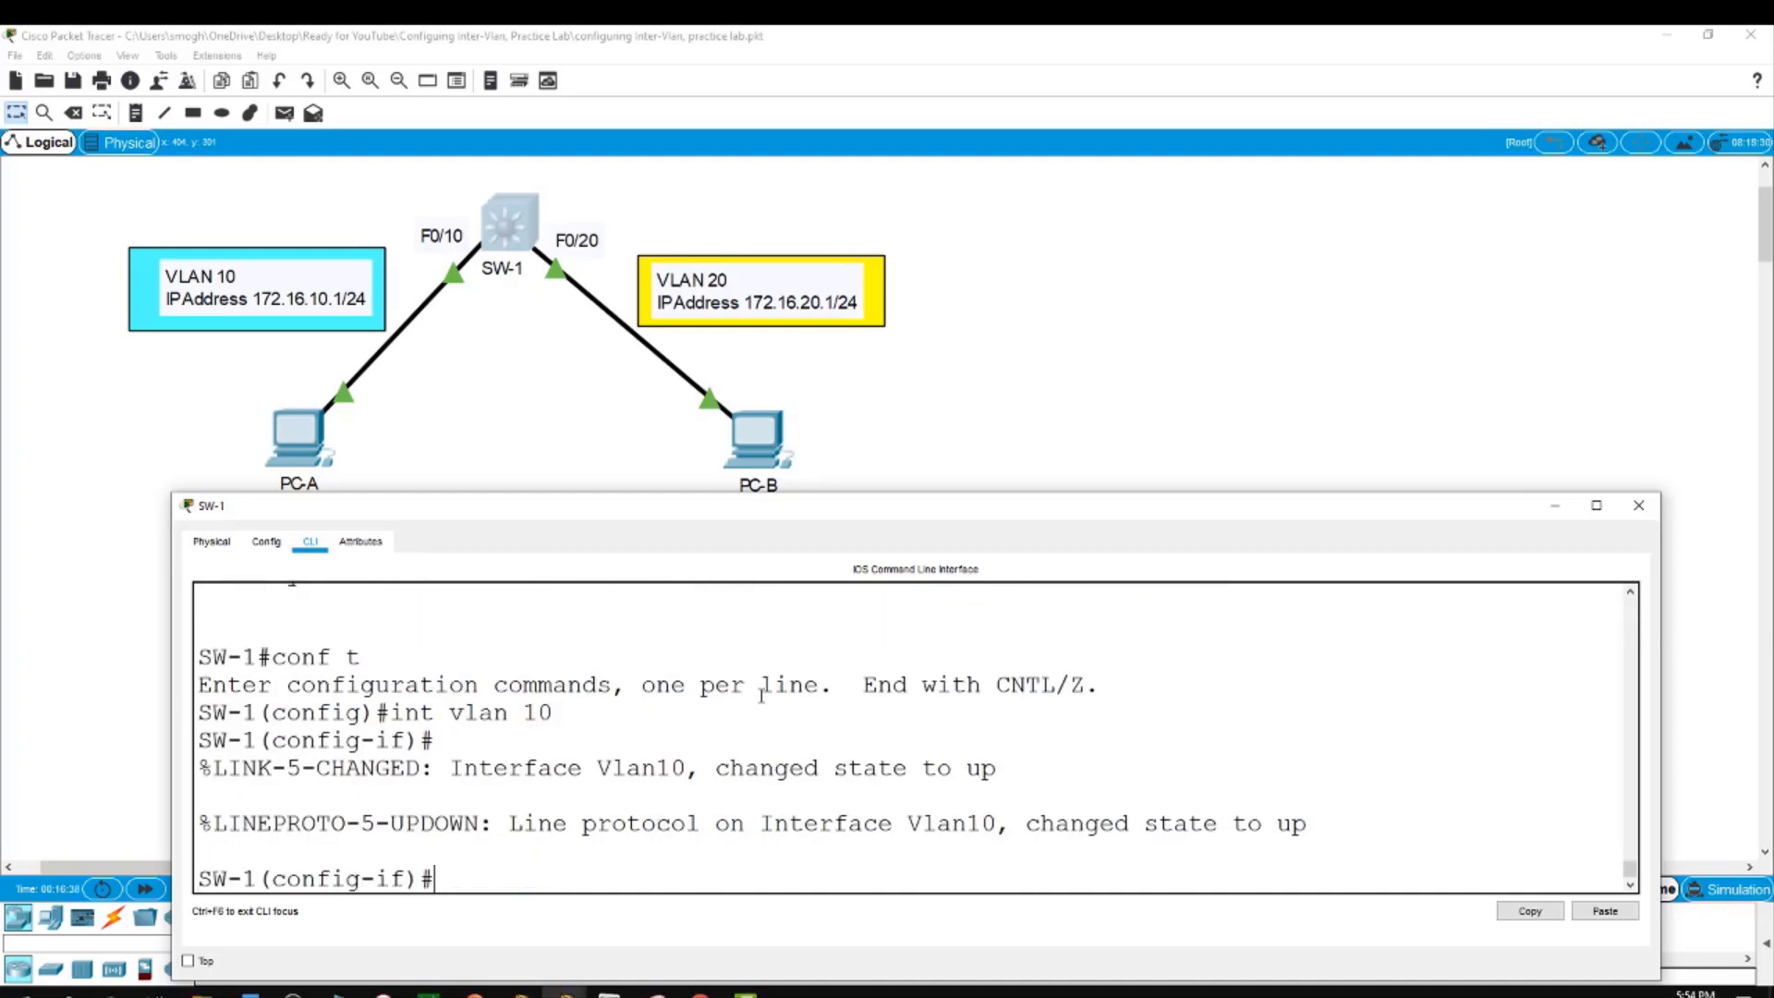
# Assign IP address 172.16.10.1 with mask 255.255.255.0 to the VLAN 10 interface and enable it with no shut
pyautogui.write('ip address 172.1')
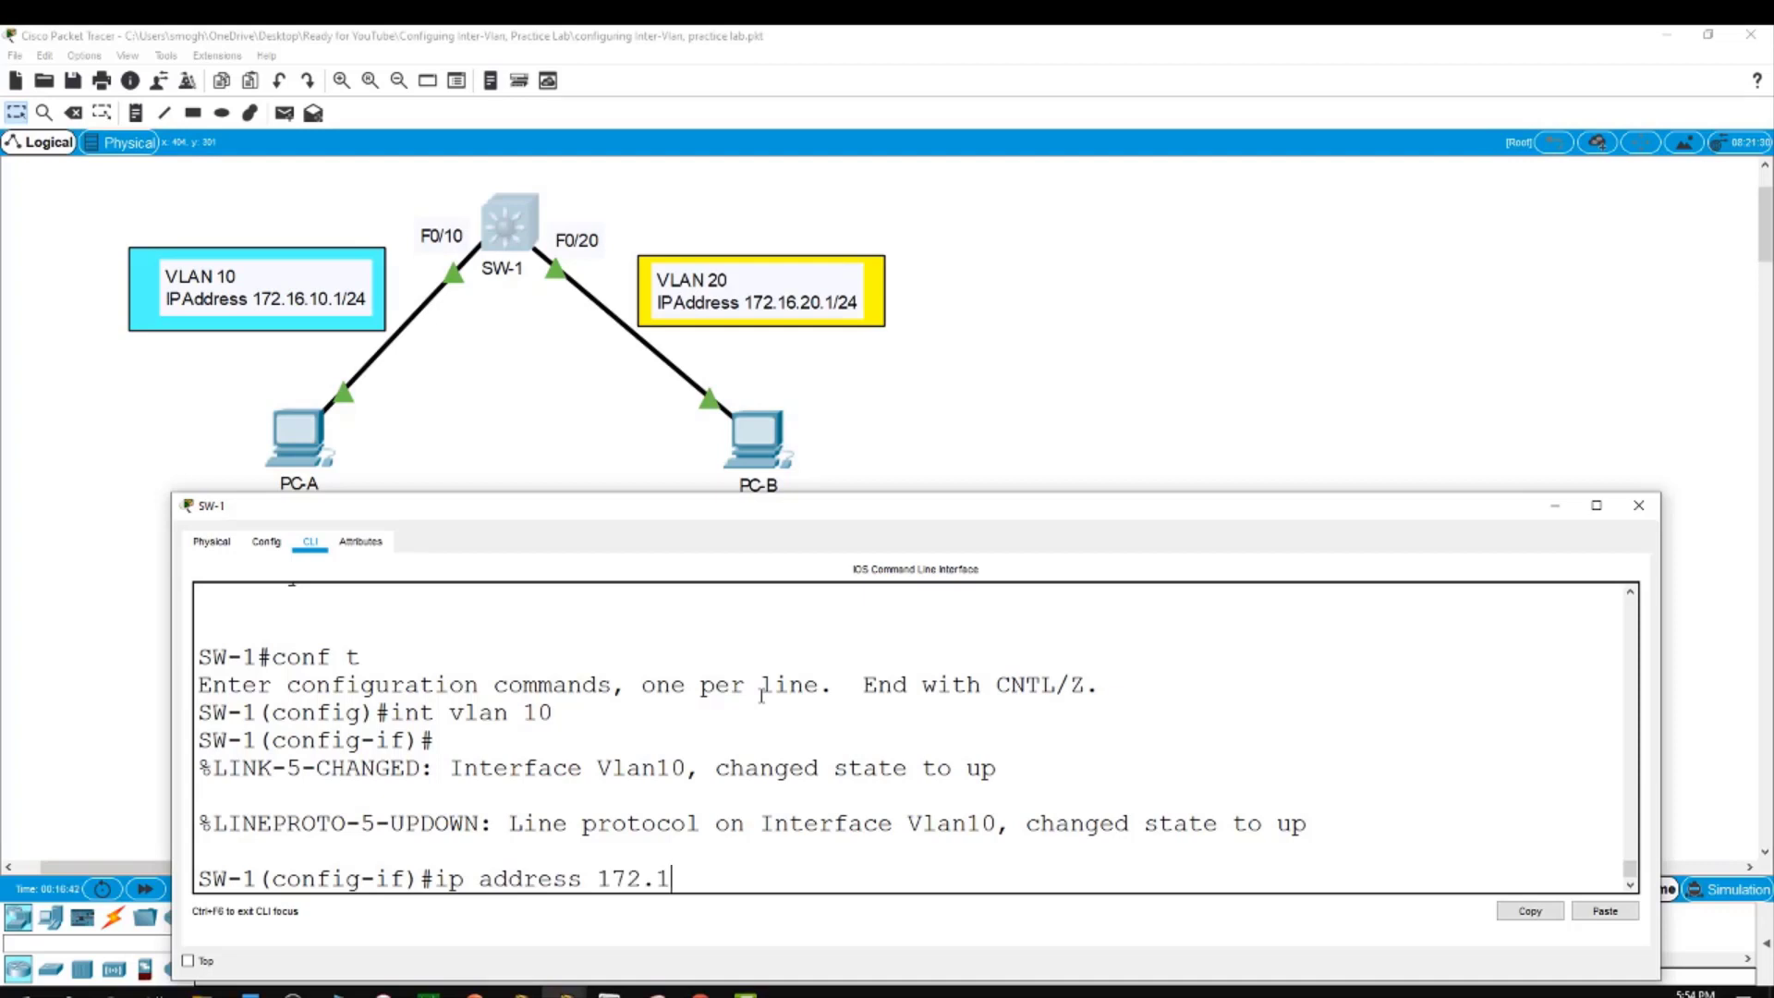
pyautogui.write('6.10.12 55.25')
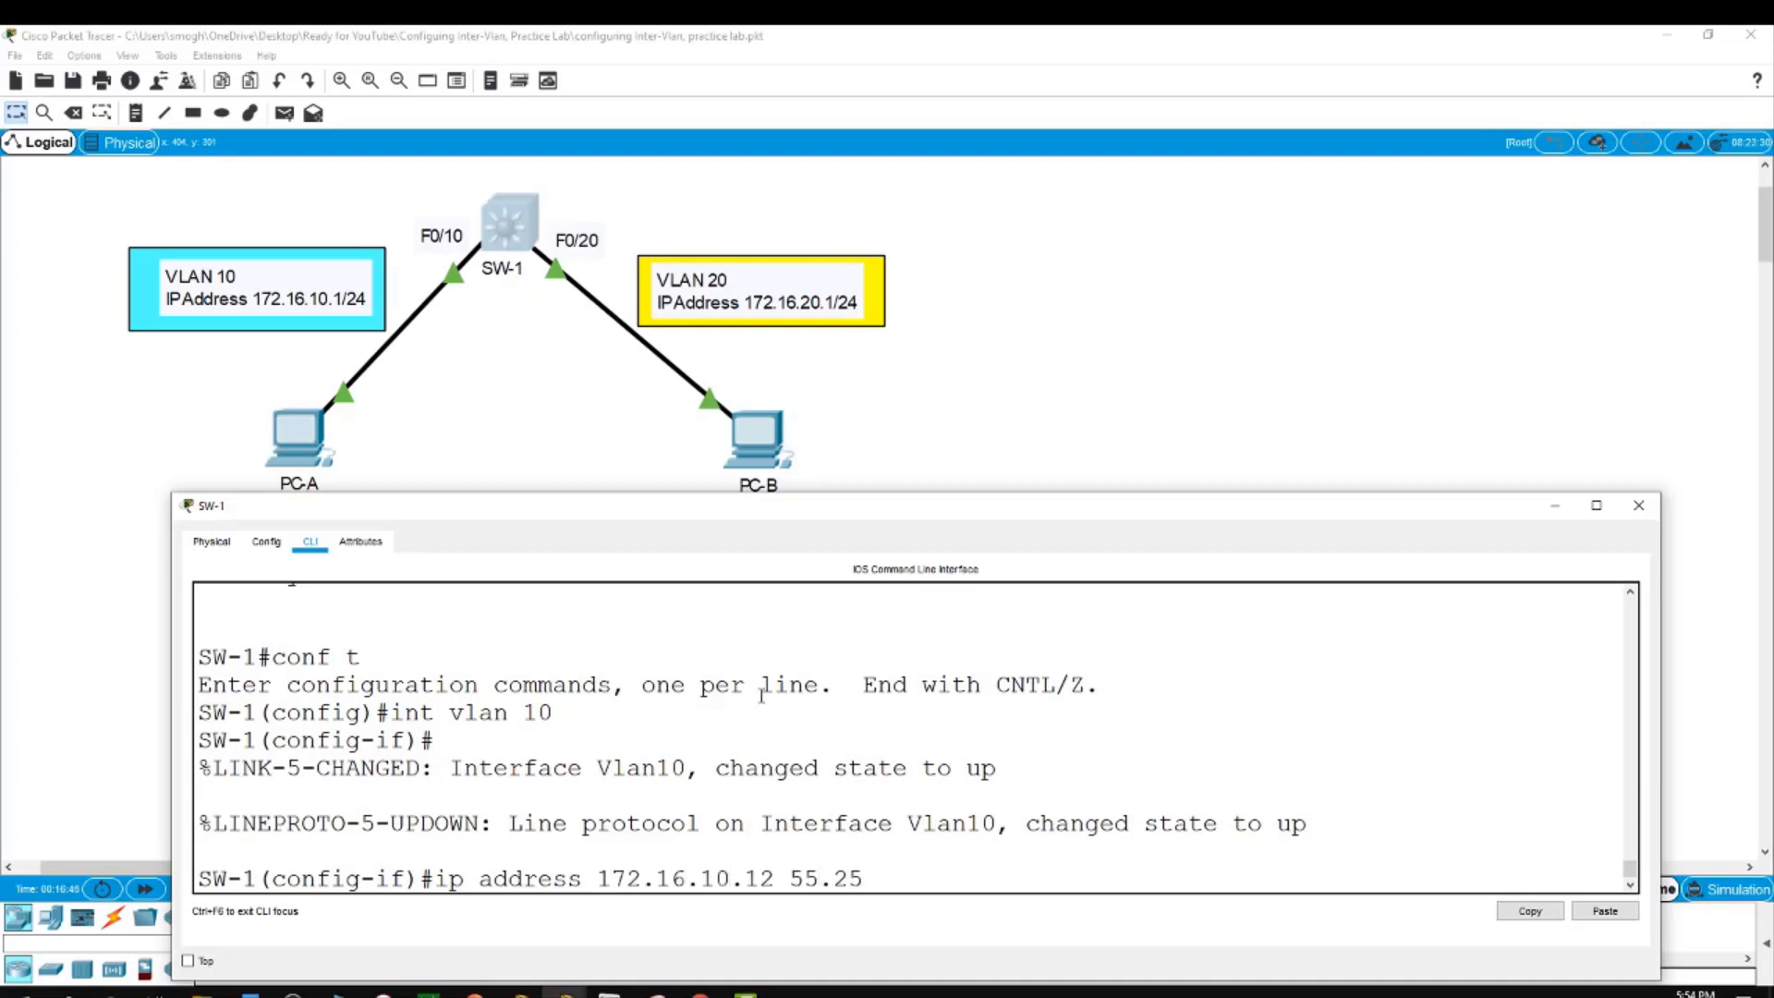
pyautogui.press('BackSpace')
pyautogui.press('BackSpace')
pyautogui.press('BackSpace')
pyautogui.press('BackSpace')
pyautogui.press('BackSpace')
pyautogui.press('BackSpace')
pyautogui.press('BackSpace')
pyautogui.write('255.255.255.0')
pyautogui.press('Return')
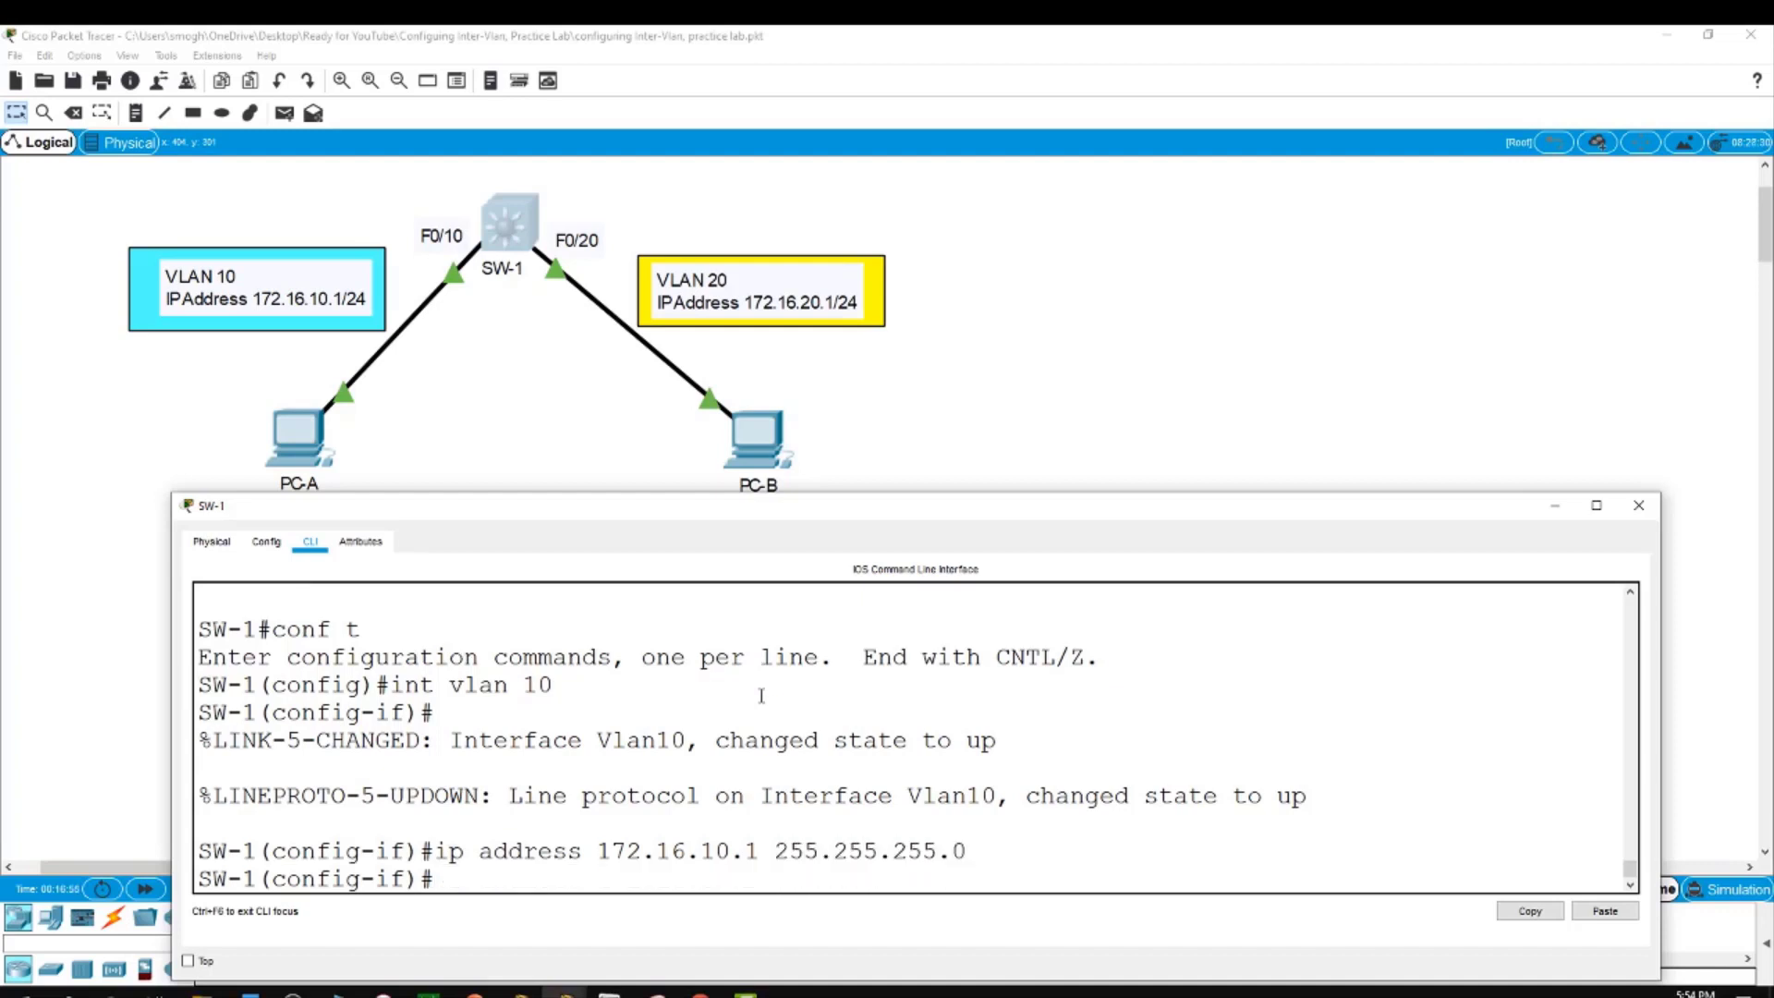
pyautogui.write('no shut')
pyautogui.press('Return')
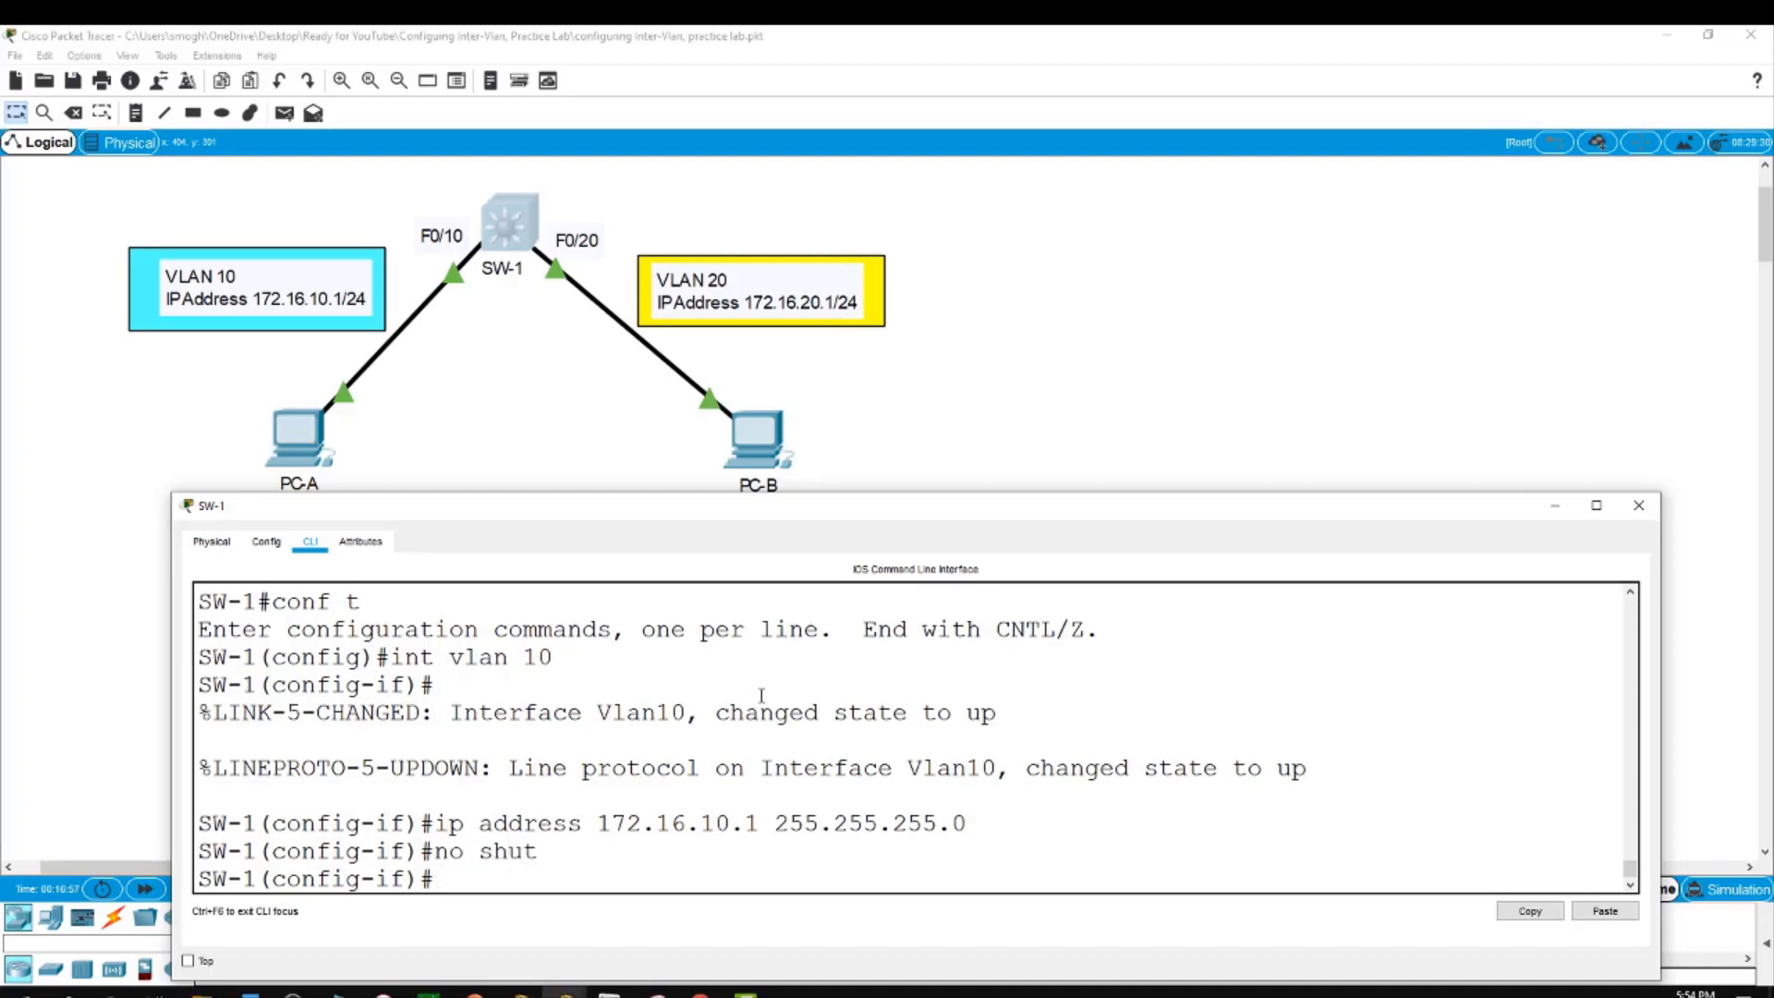
# Create the VLAN 20 interface with IP address 172.16.20.1 and mask 255.255.255.0, and enable it with no shut
pyautogui.write('int vlan 20')
pyautogui.press('Return')
pyautogui.write('ip a')
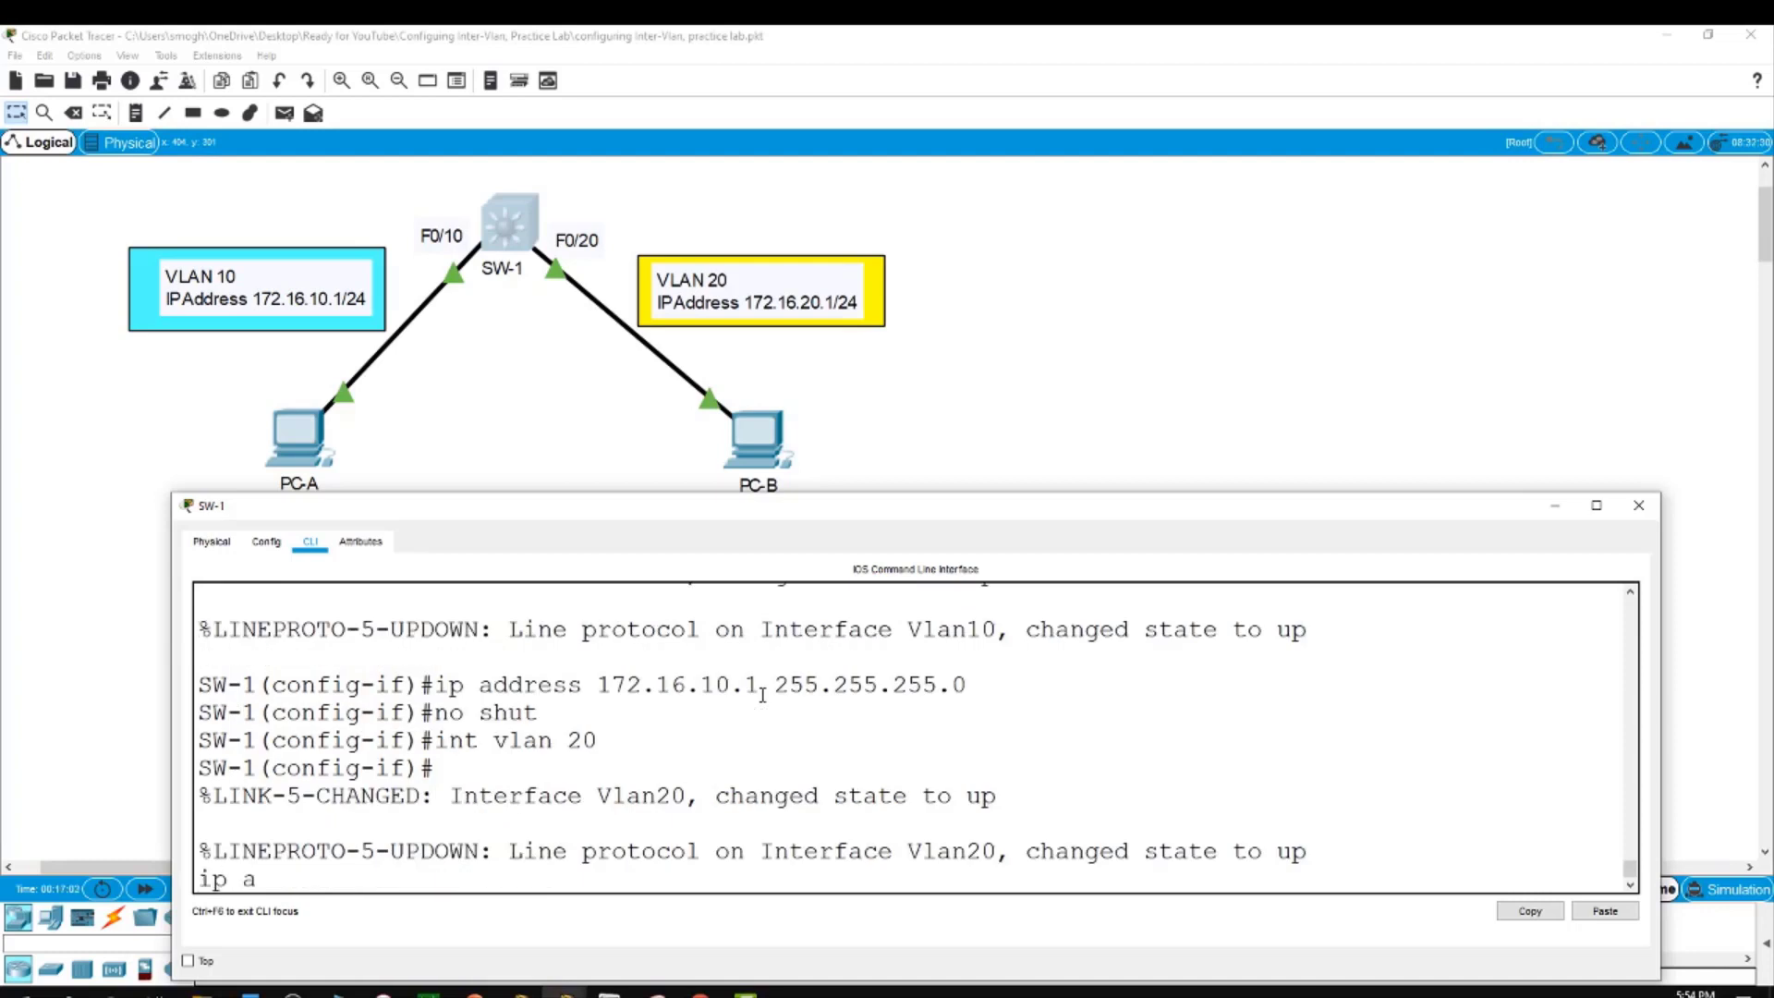
pyautogui.write('ddress 172.16.20.1 255.')
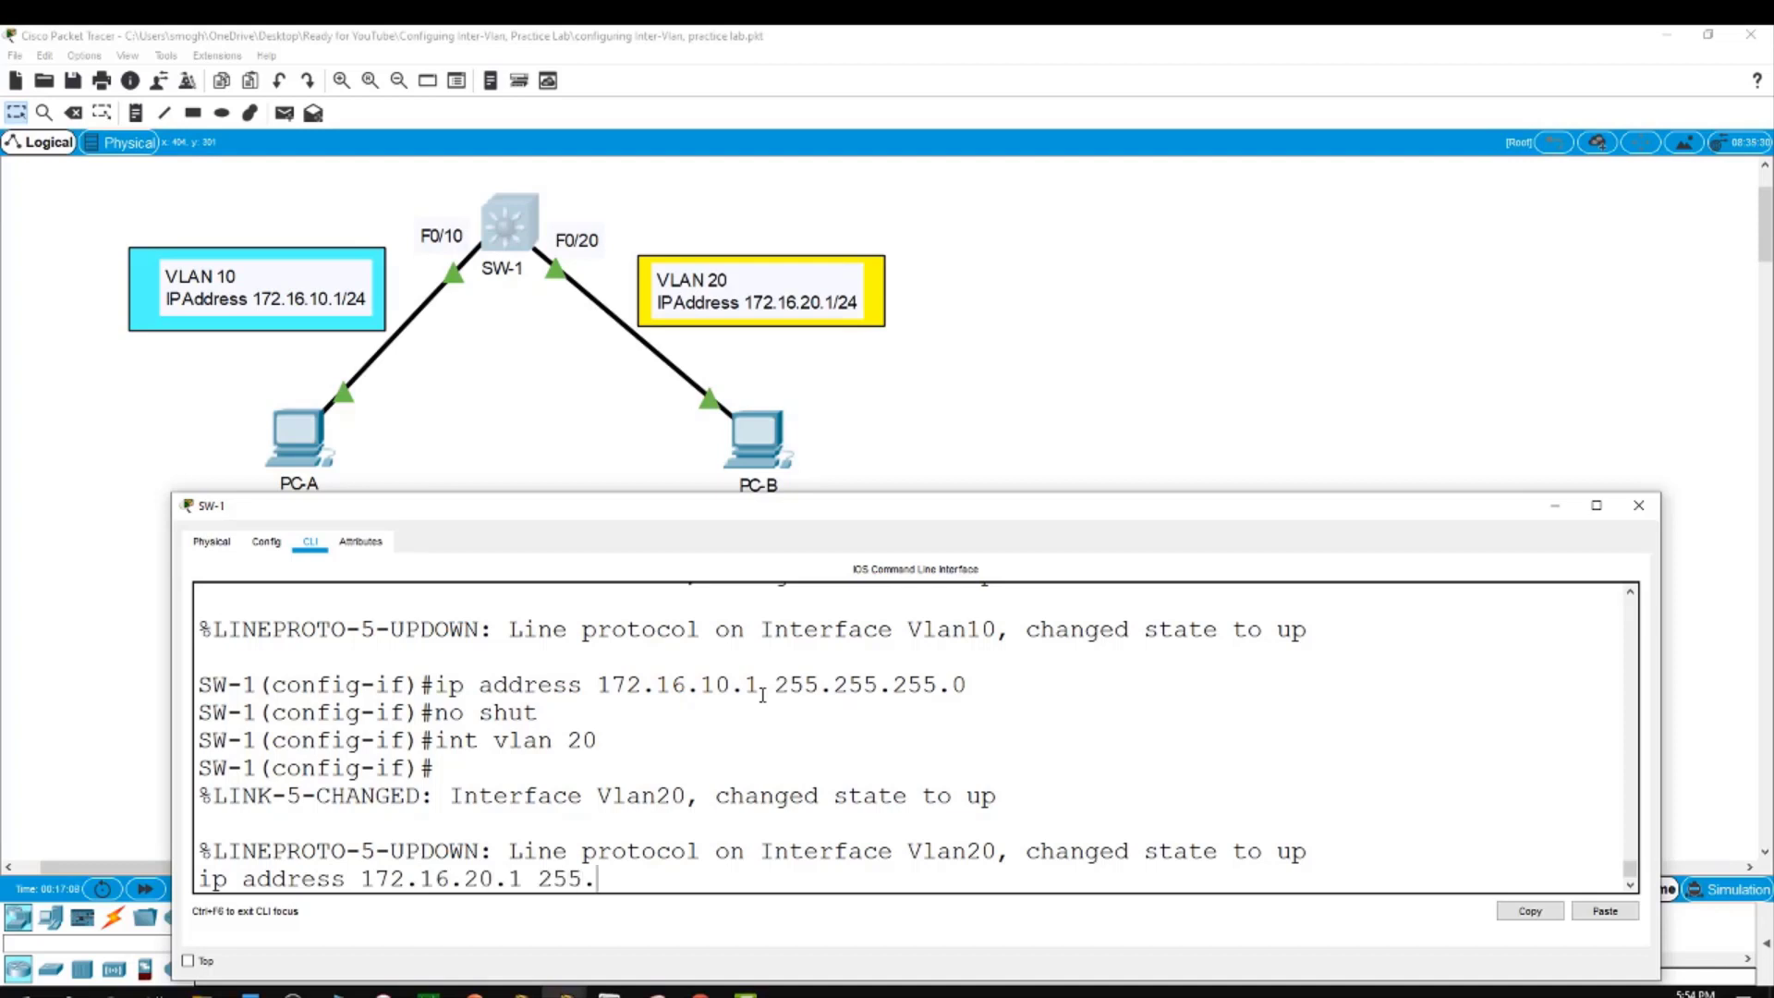
pyautogui.write('255.255.0')
pyautogui.press('Return')
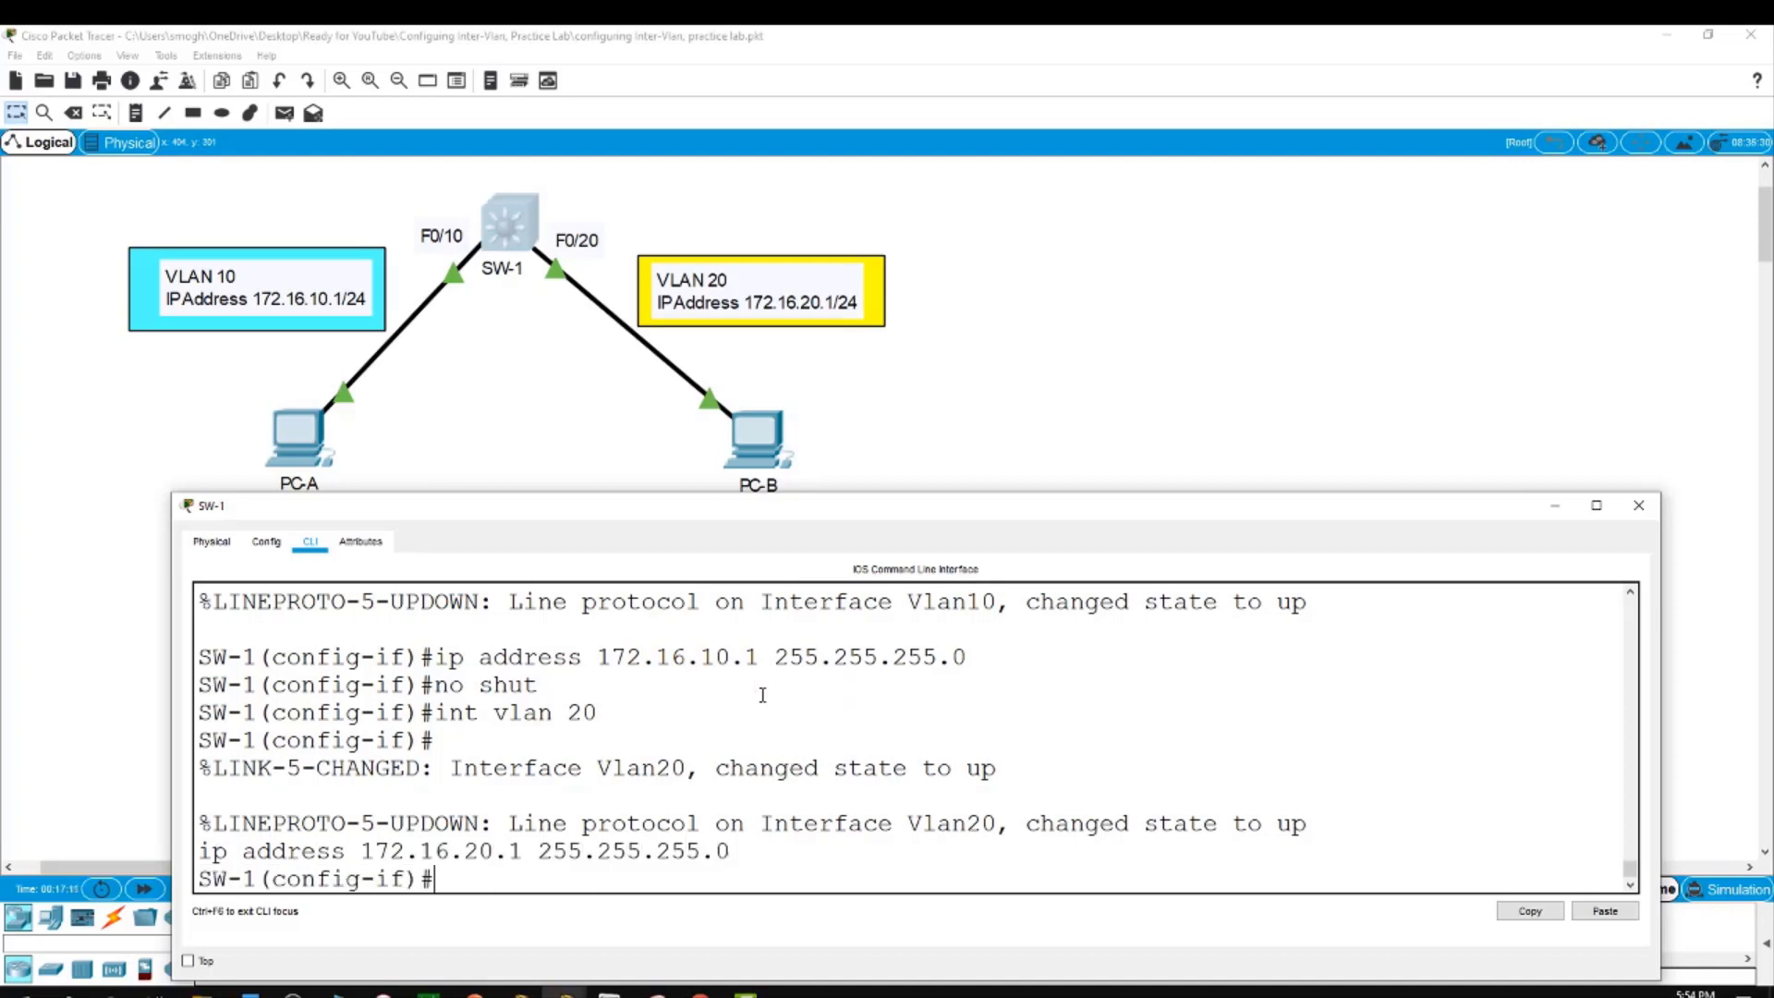
pyautogui.write('no shut')
pyautogui.press('Return')
pyautogui.press('Return')
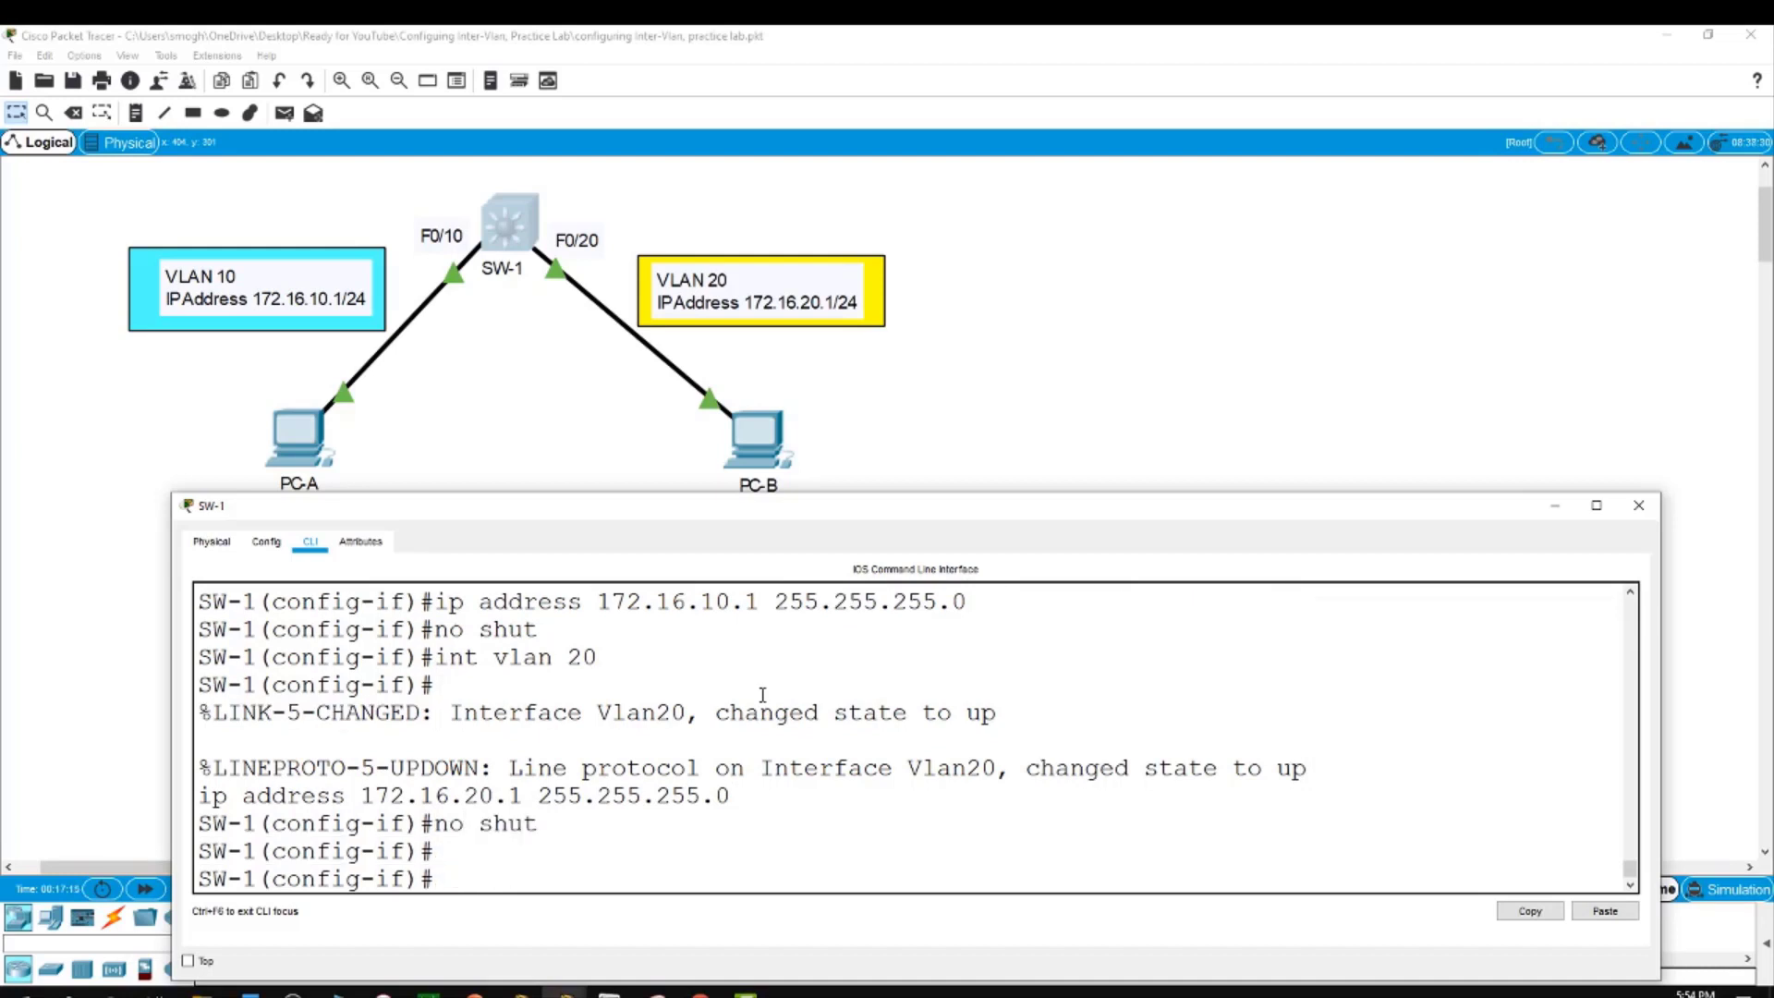
# Return to privileged mode and run show ip int brief to check the addresses and status of the Vlan10 and Vlan20 interfaces
pyautogui.write('end')
pyautogui.press('Return')
pyautogui.write('show ip int brief')
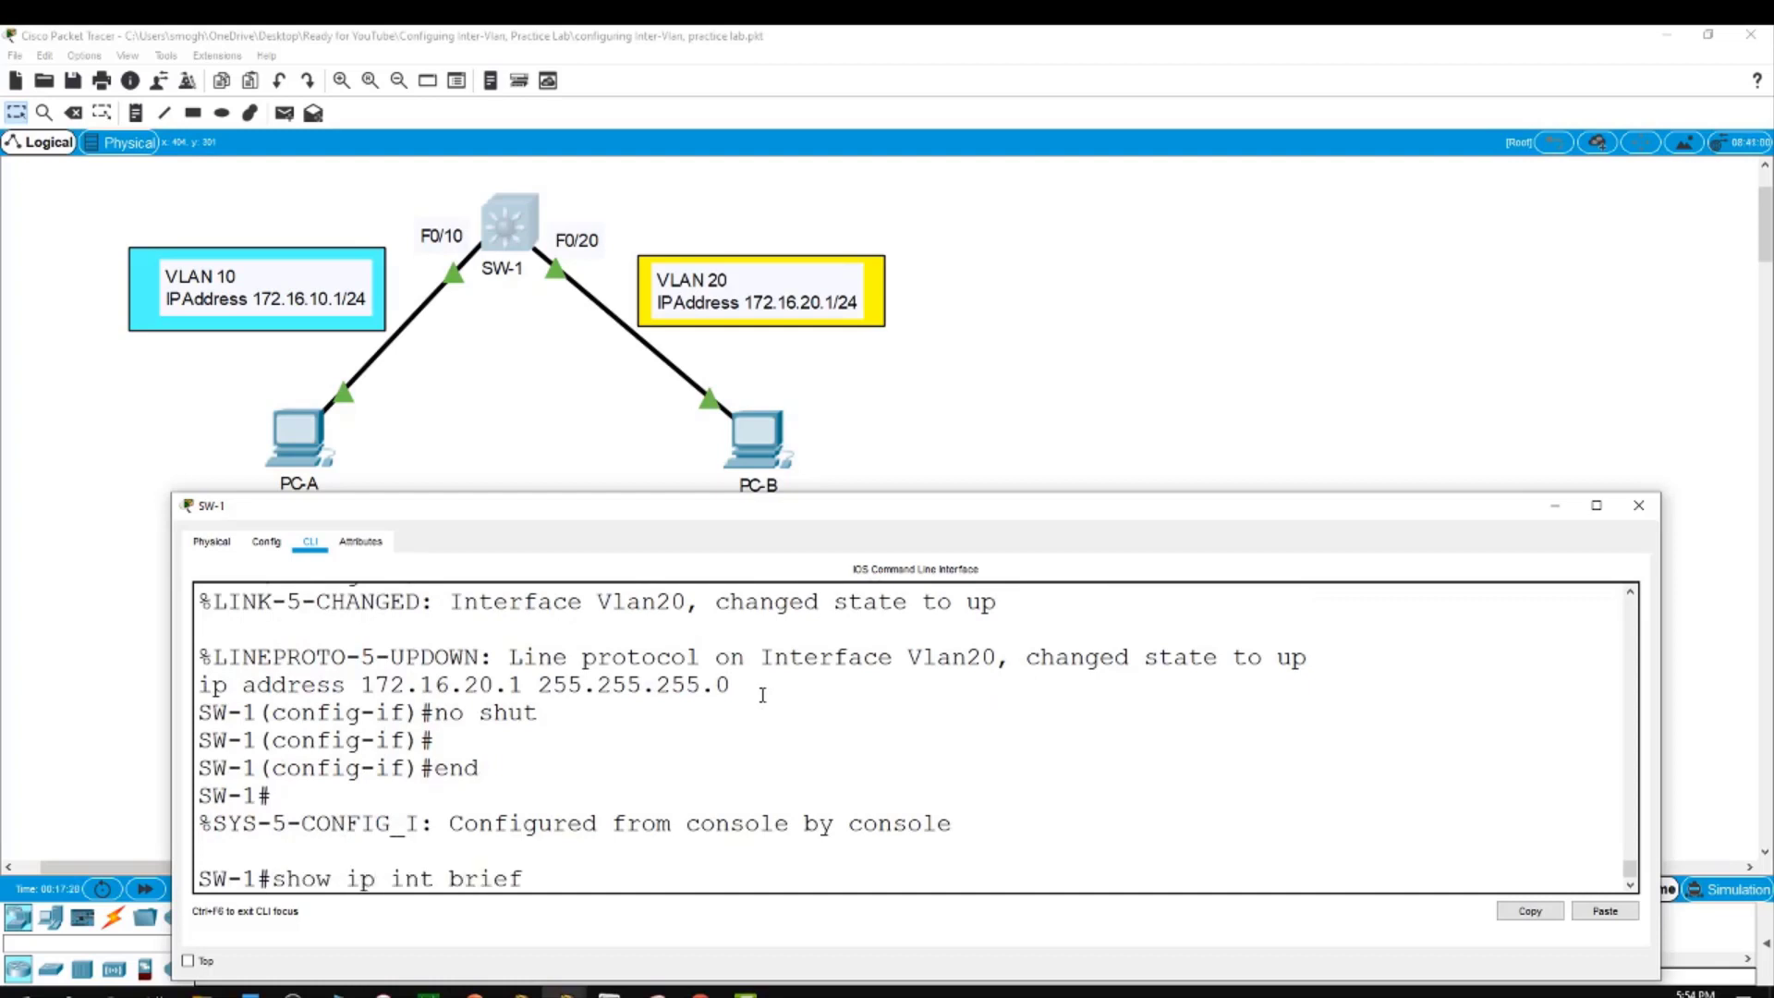
pyautogui.press('Return')
pyautogui.press('space')
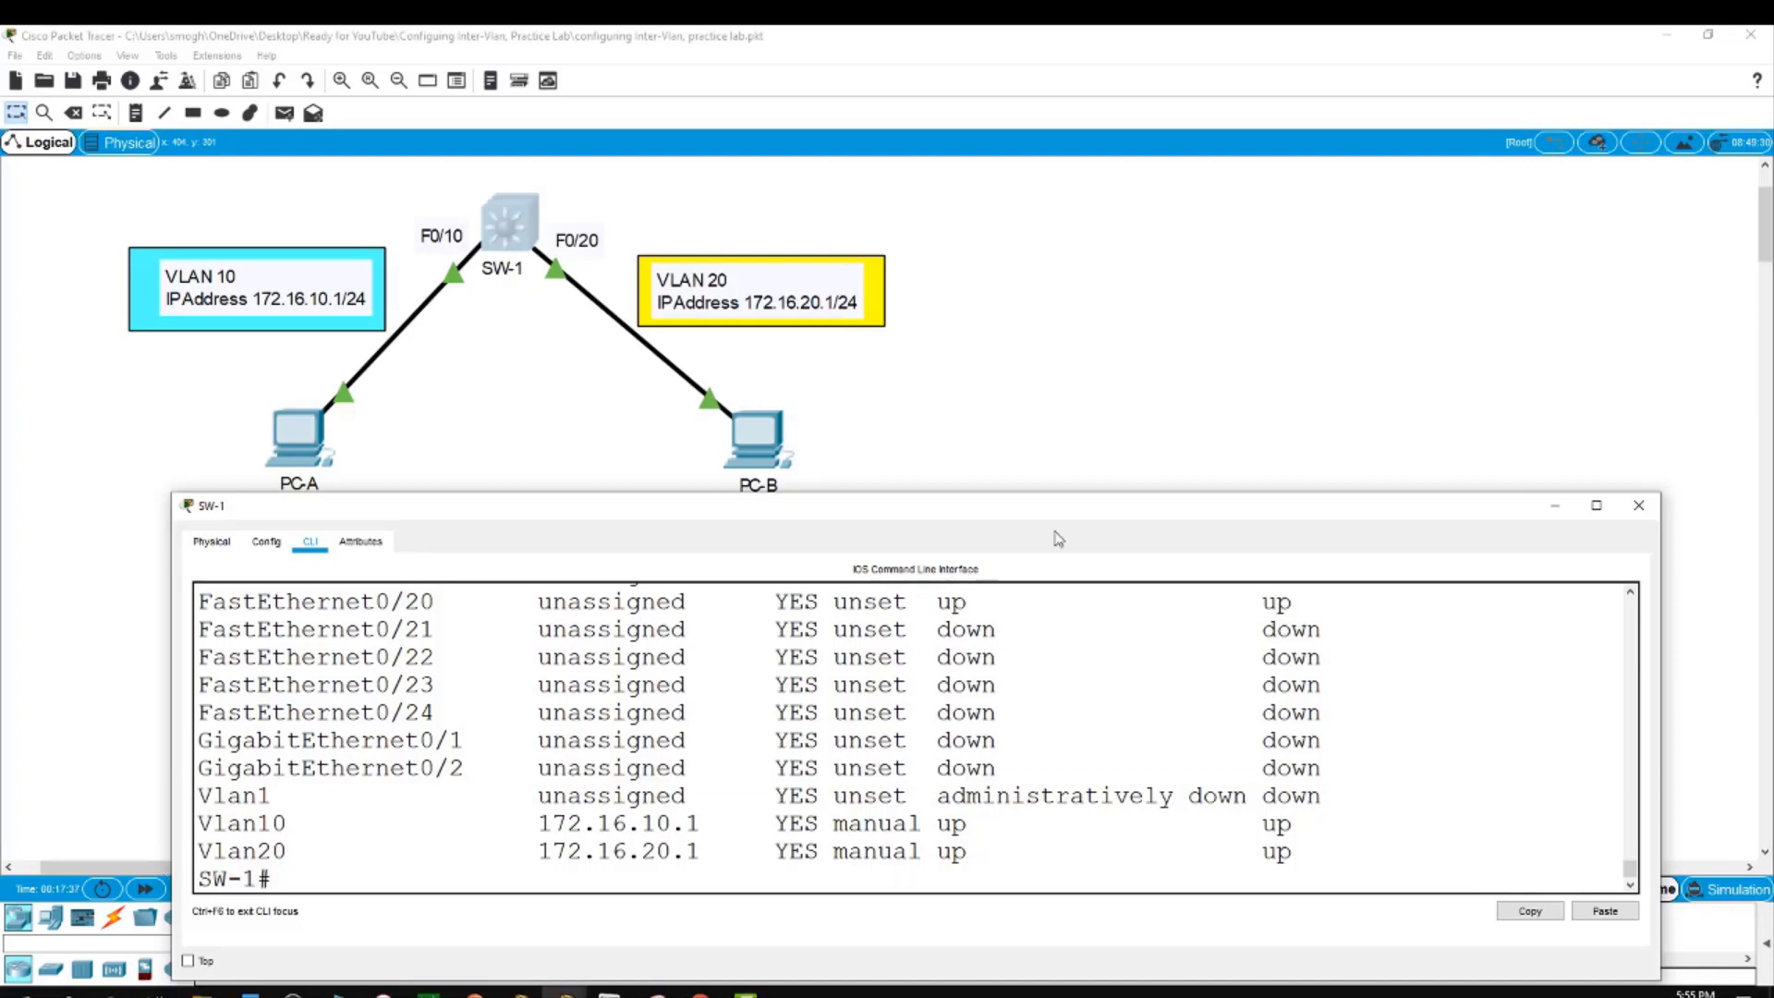
pyautogui.moveTo(1078, 492); pyautogui.dragTo(1106, 239)
pyautogui.scroll(4, 1150, 462)
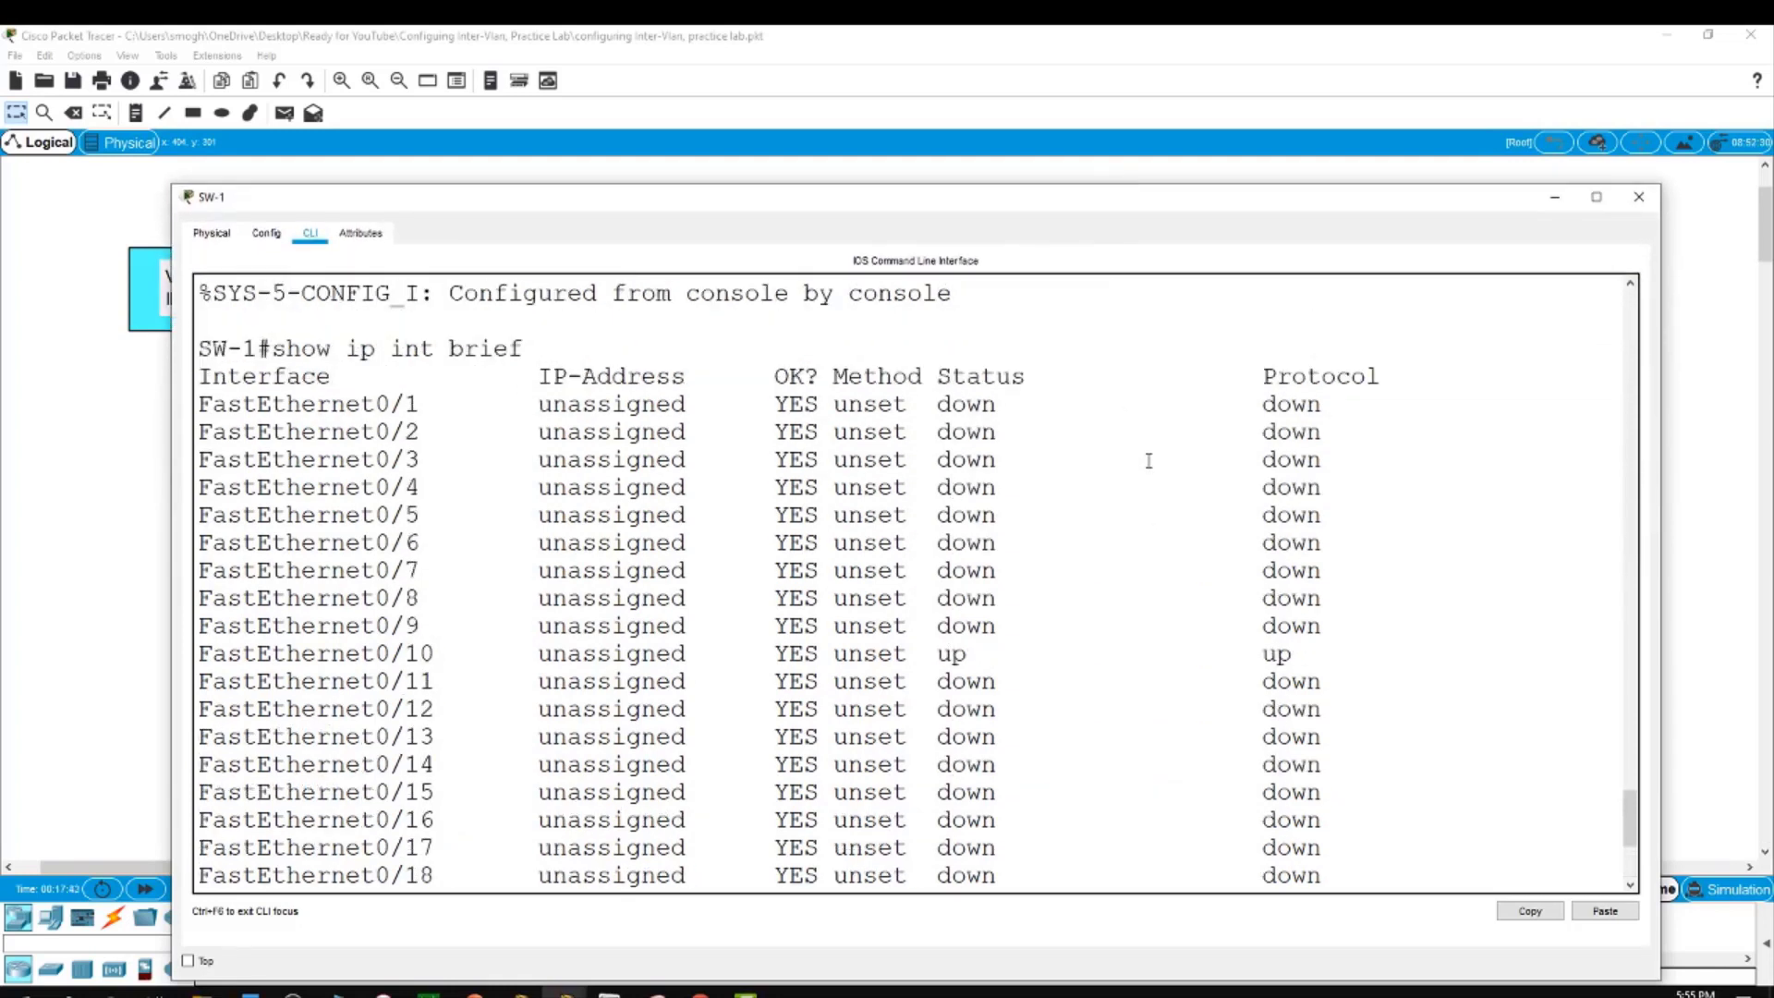
pyautogui.scroll(-4, 1148, 460)
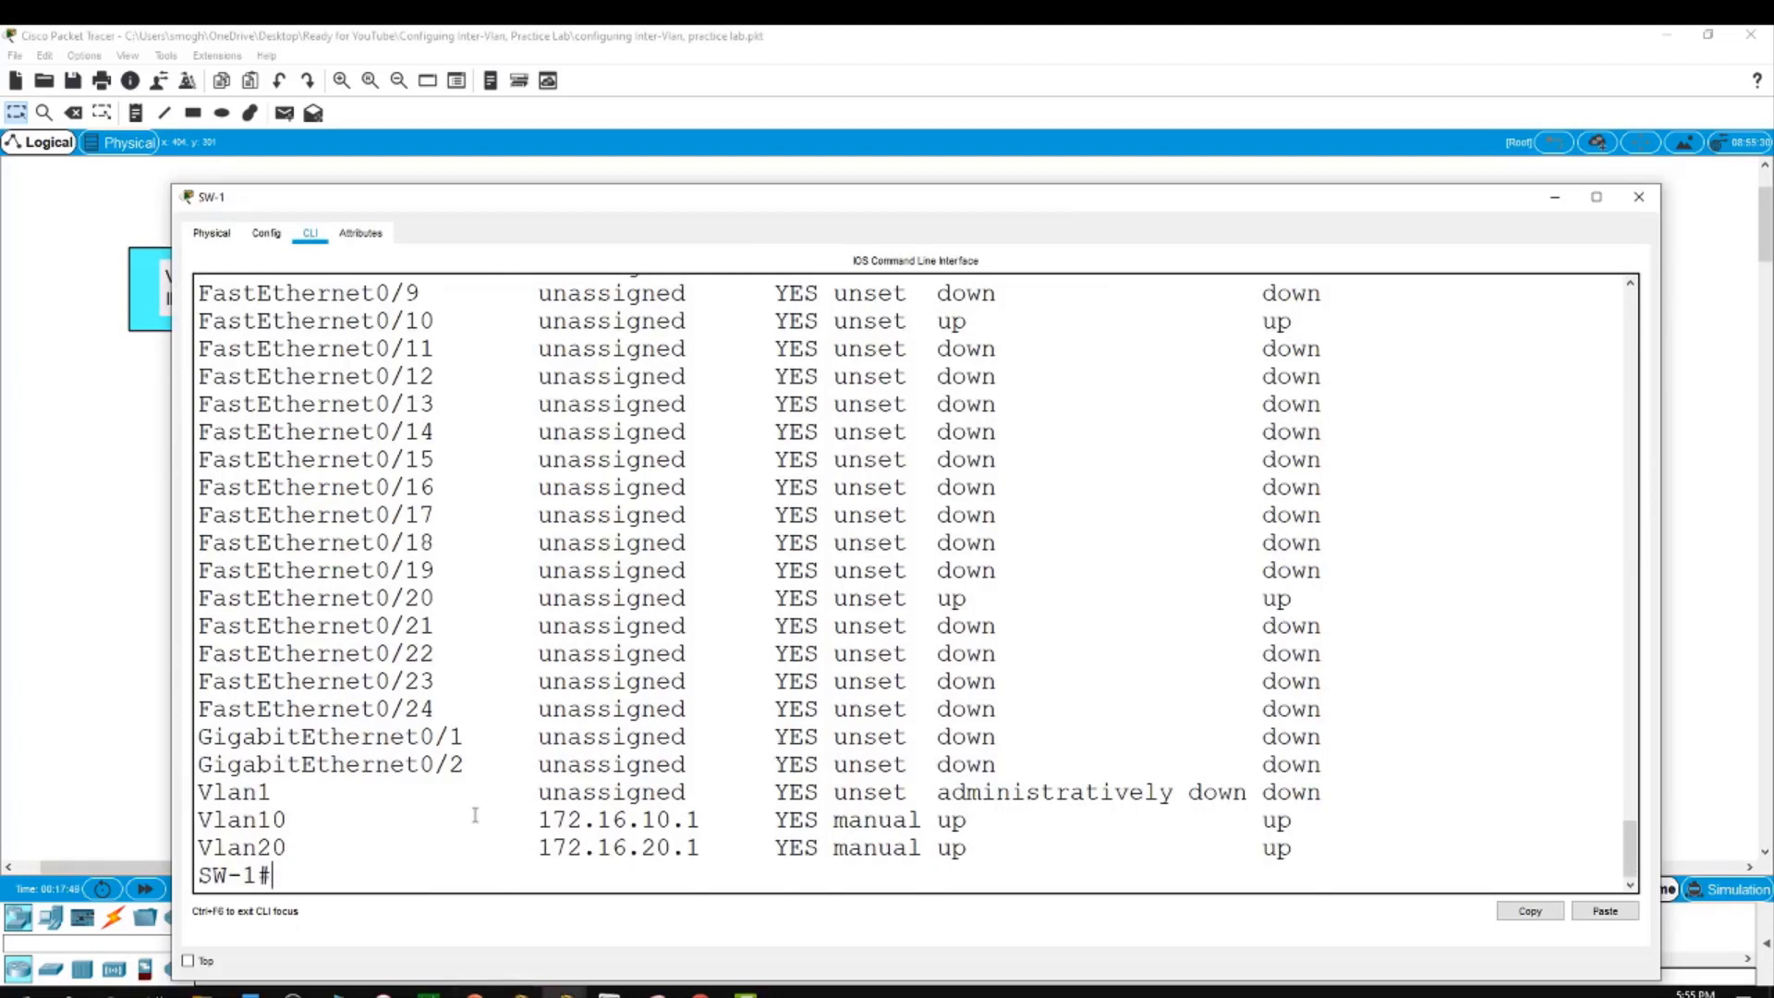
# Run show vlan brief to recheck the ports in VLANs 10 and 20, and close the SW-1 window
pyautogui.write('show vlan brief')
pyautogui.press('Return')
pyautogui.press('Return')
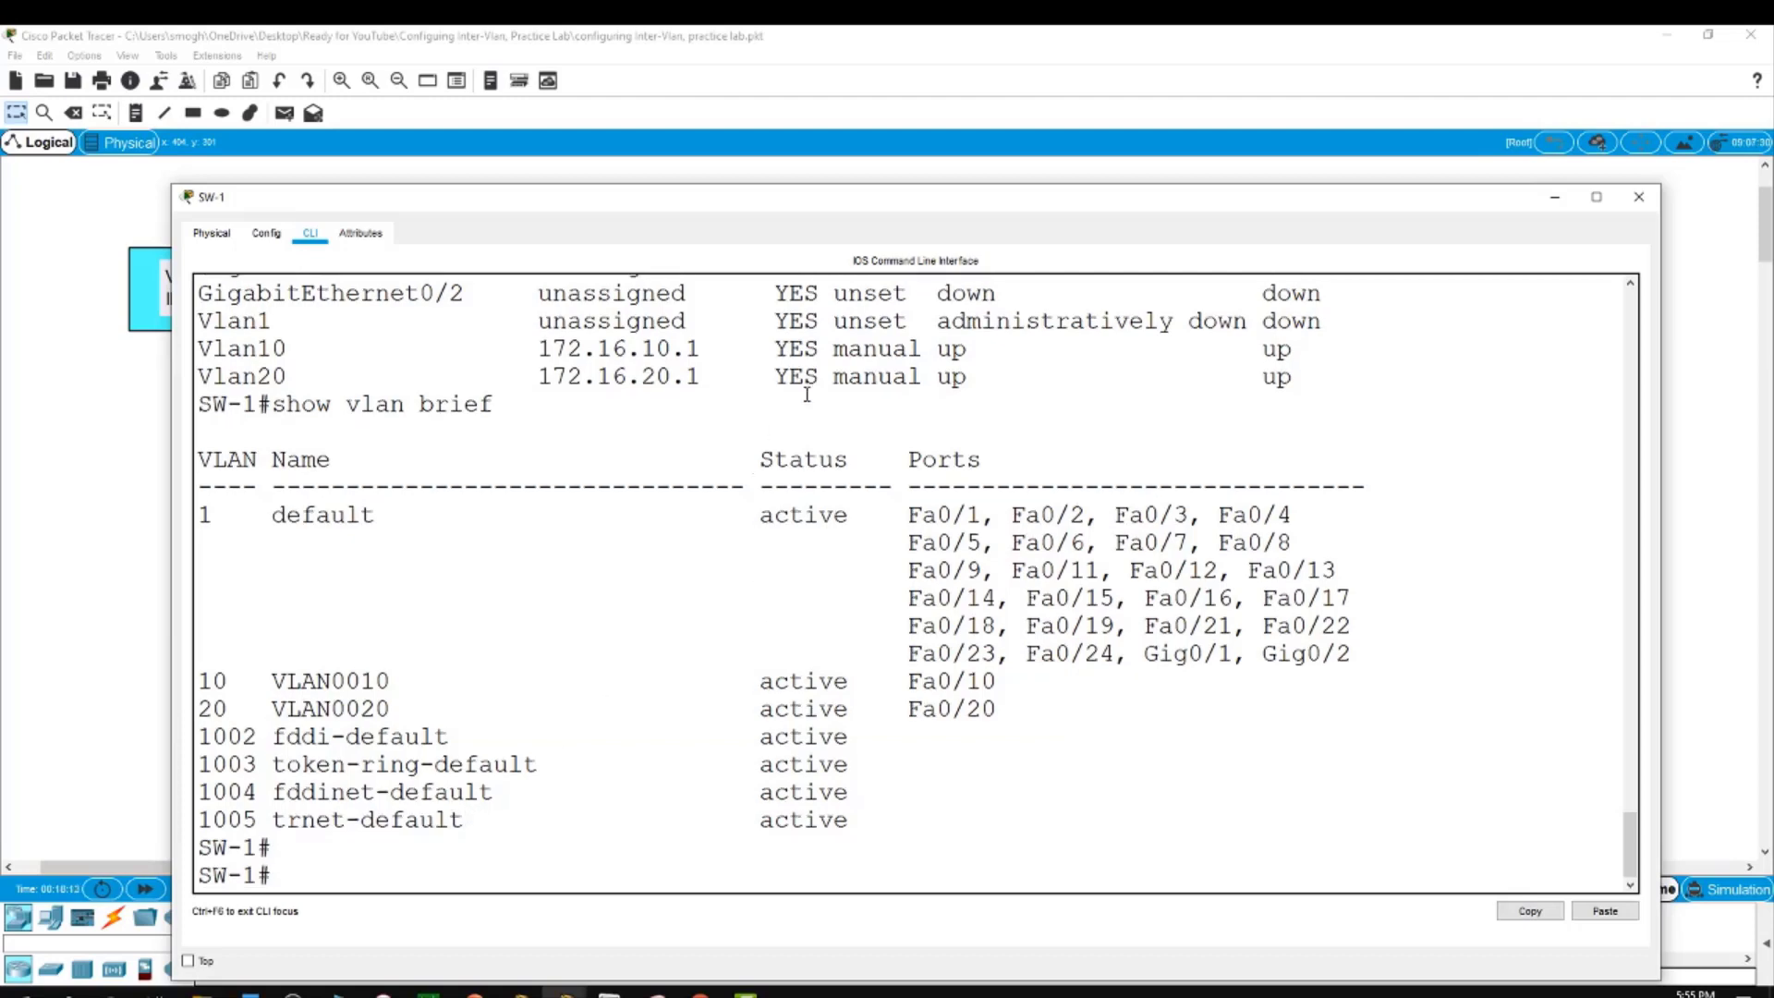
pyautogui.moveTo(855, 188); pyautogui.dragTo(807, 511)
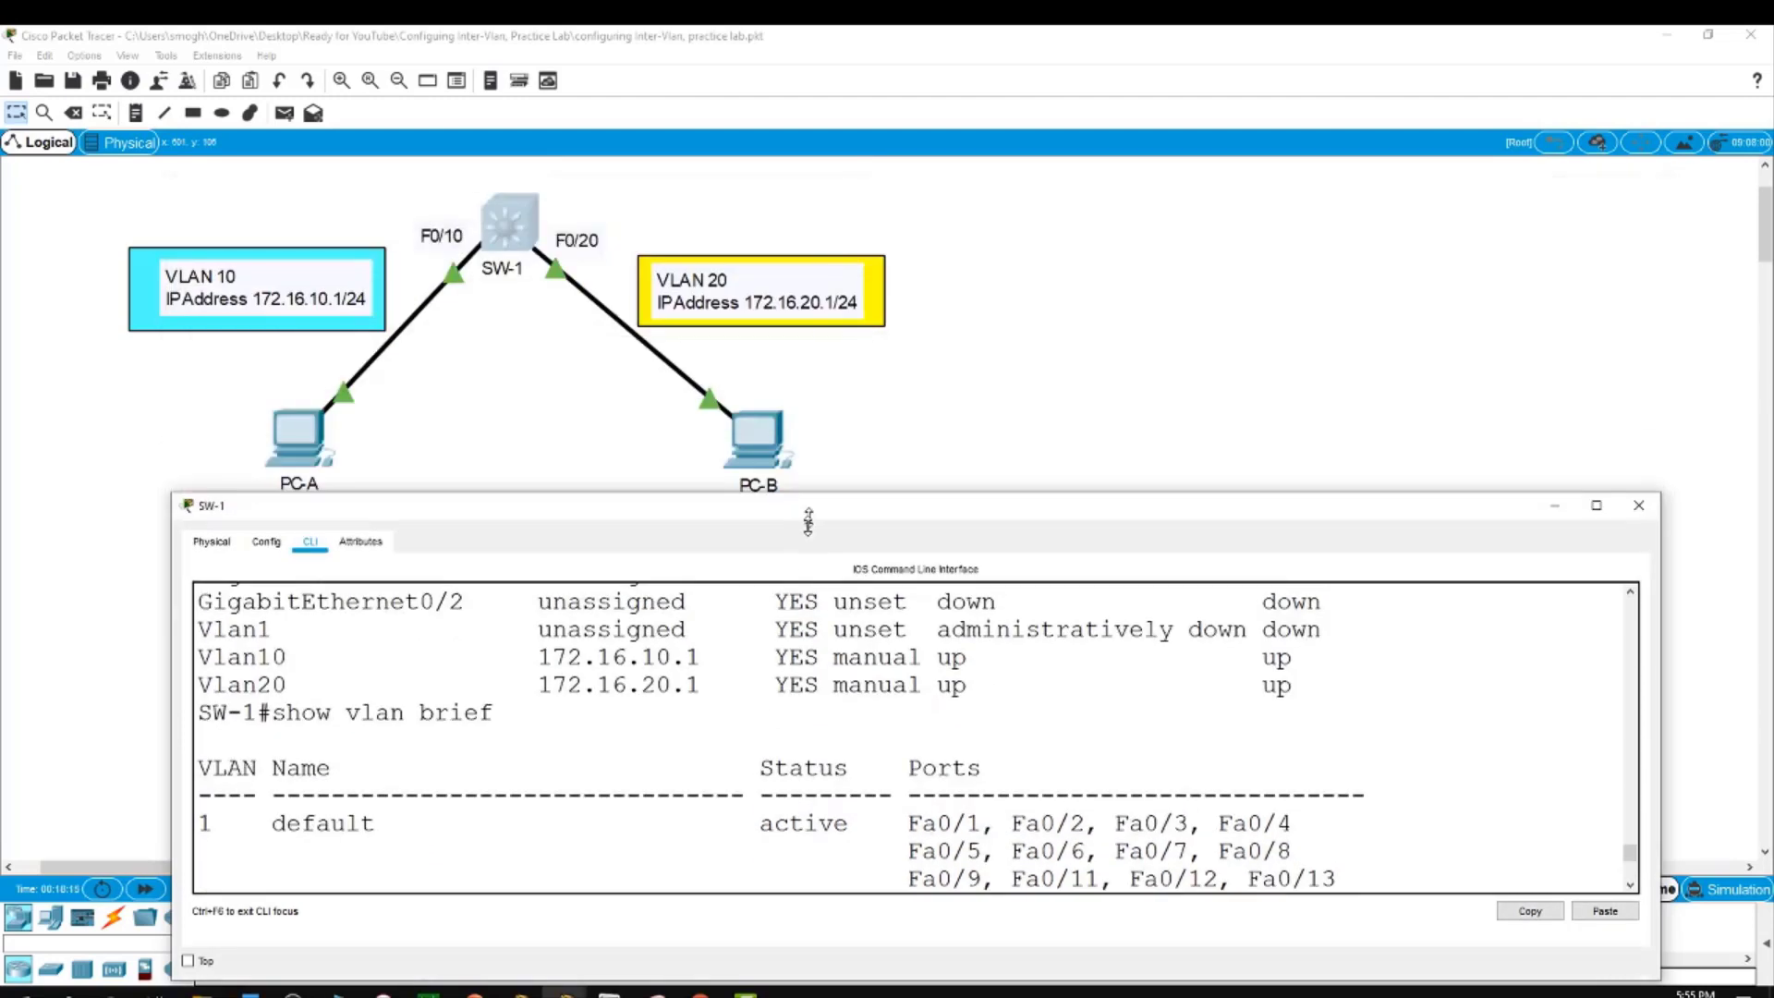
pyautogui.hotkey('alt', 'F4')
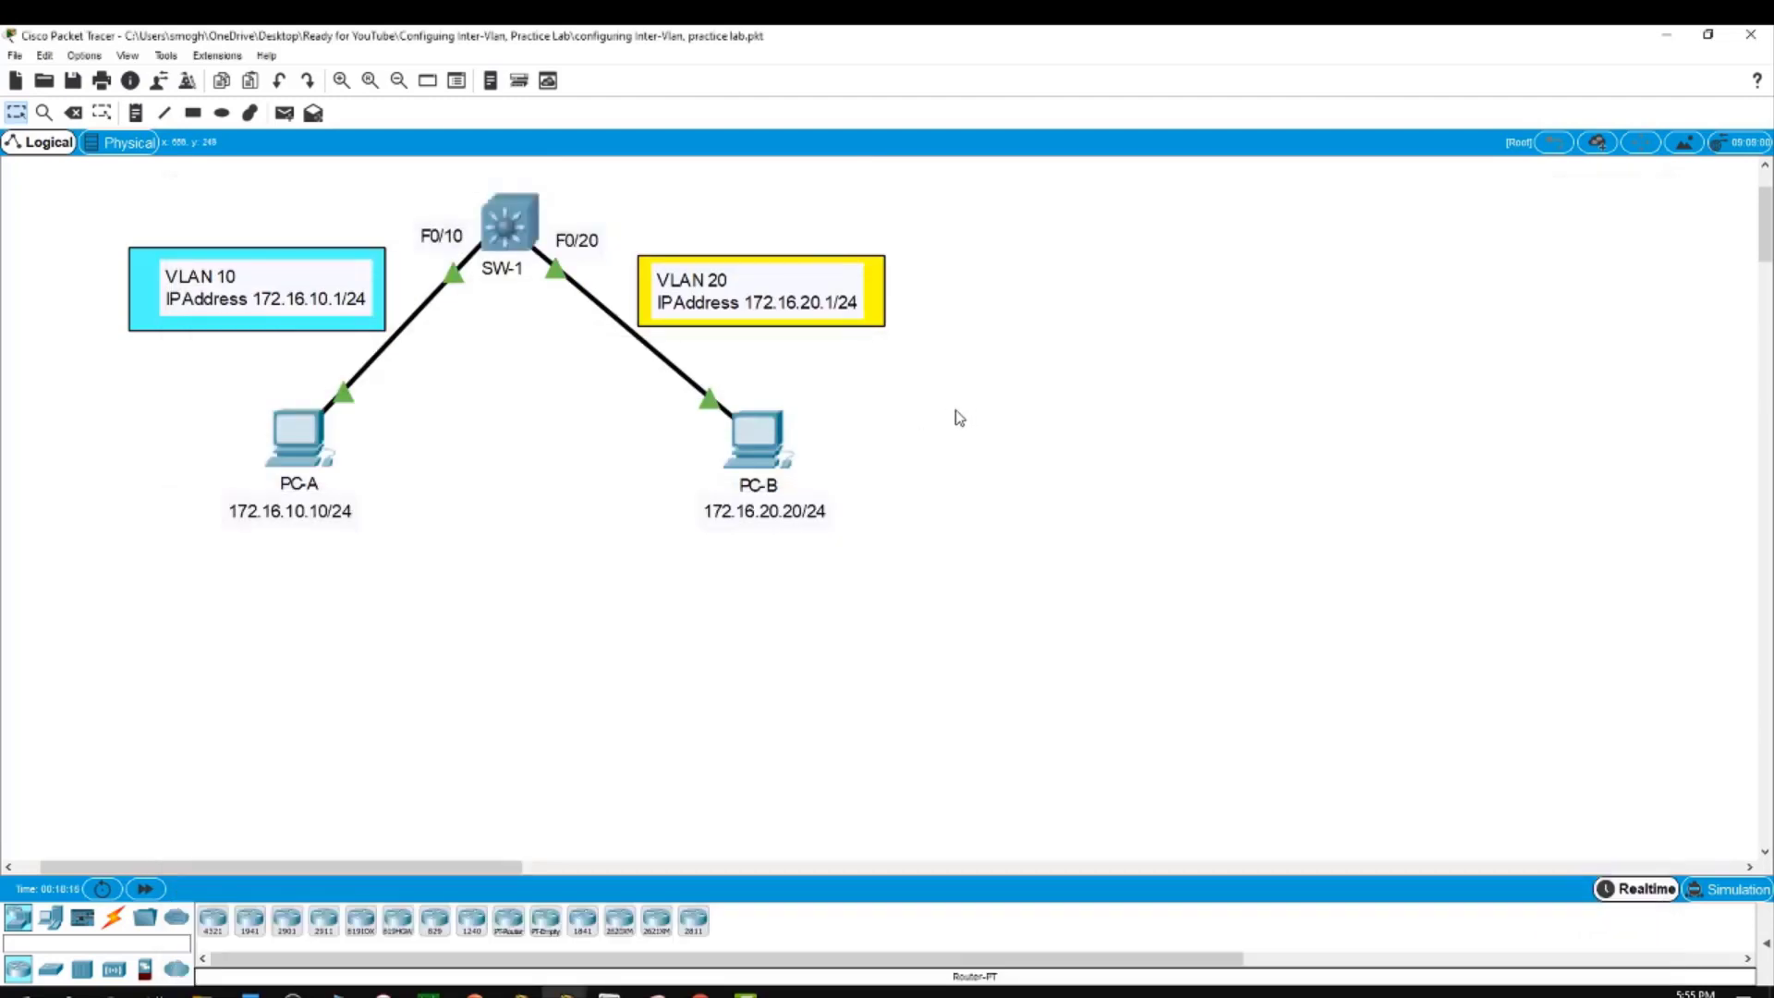
# Repeat the ping to 172.16.20.20 from PC-A's command prompt to retest inter-VLAN routing
pyautogui.click(279, 440)
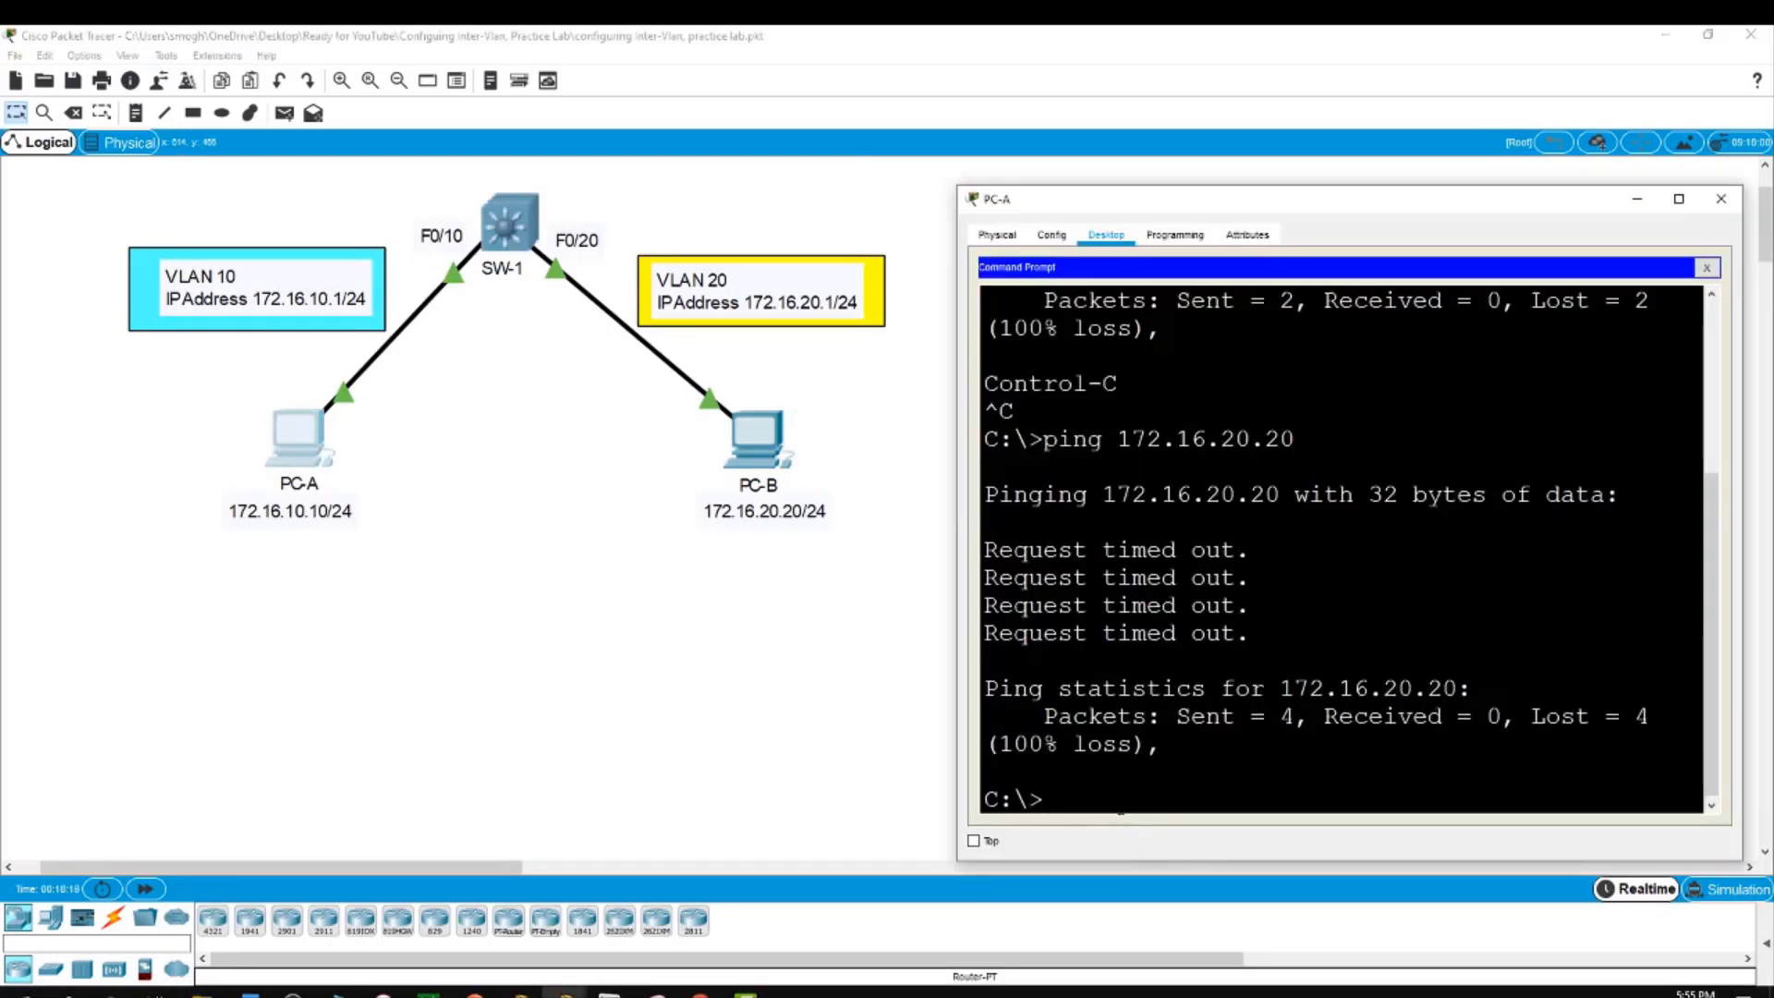
pyautogui.press('Up')
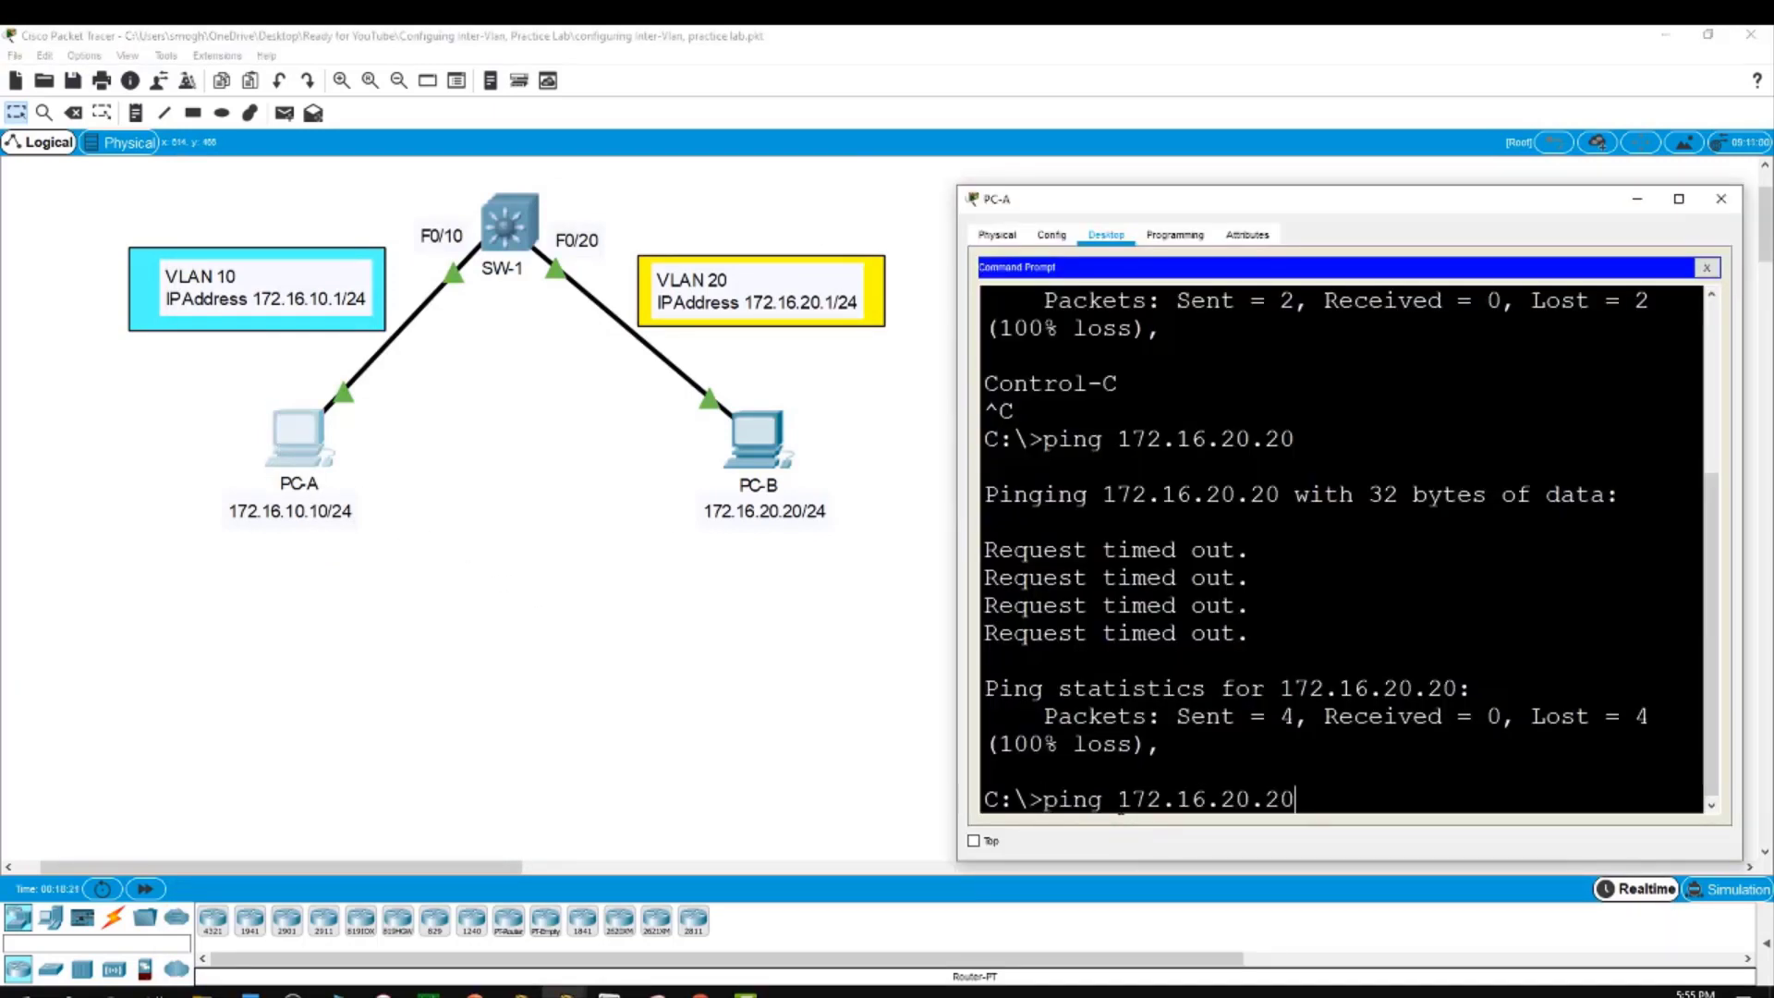
pyautogui.press('Return')
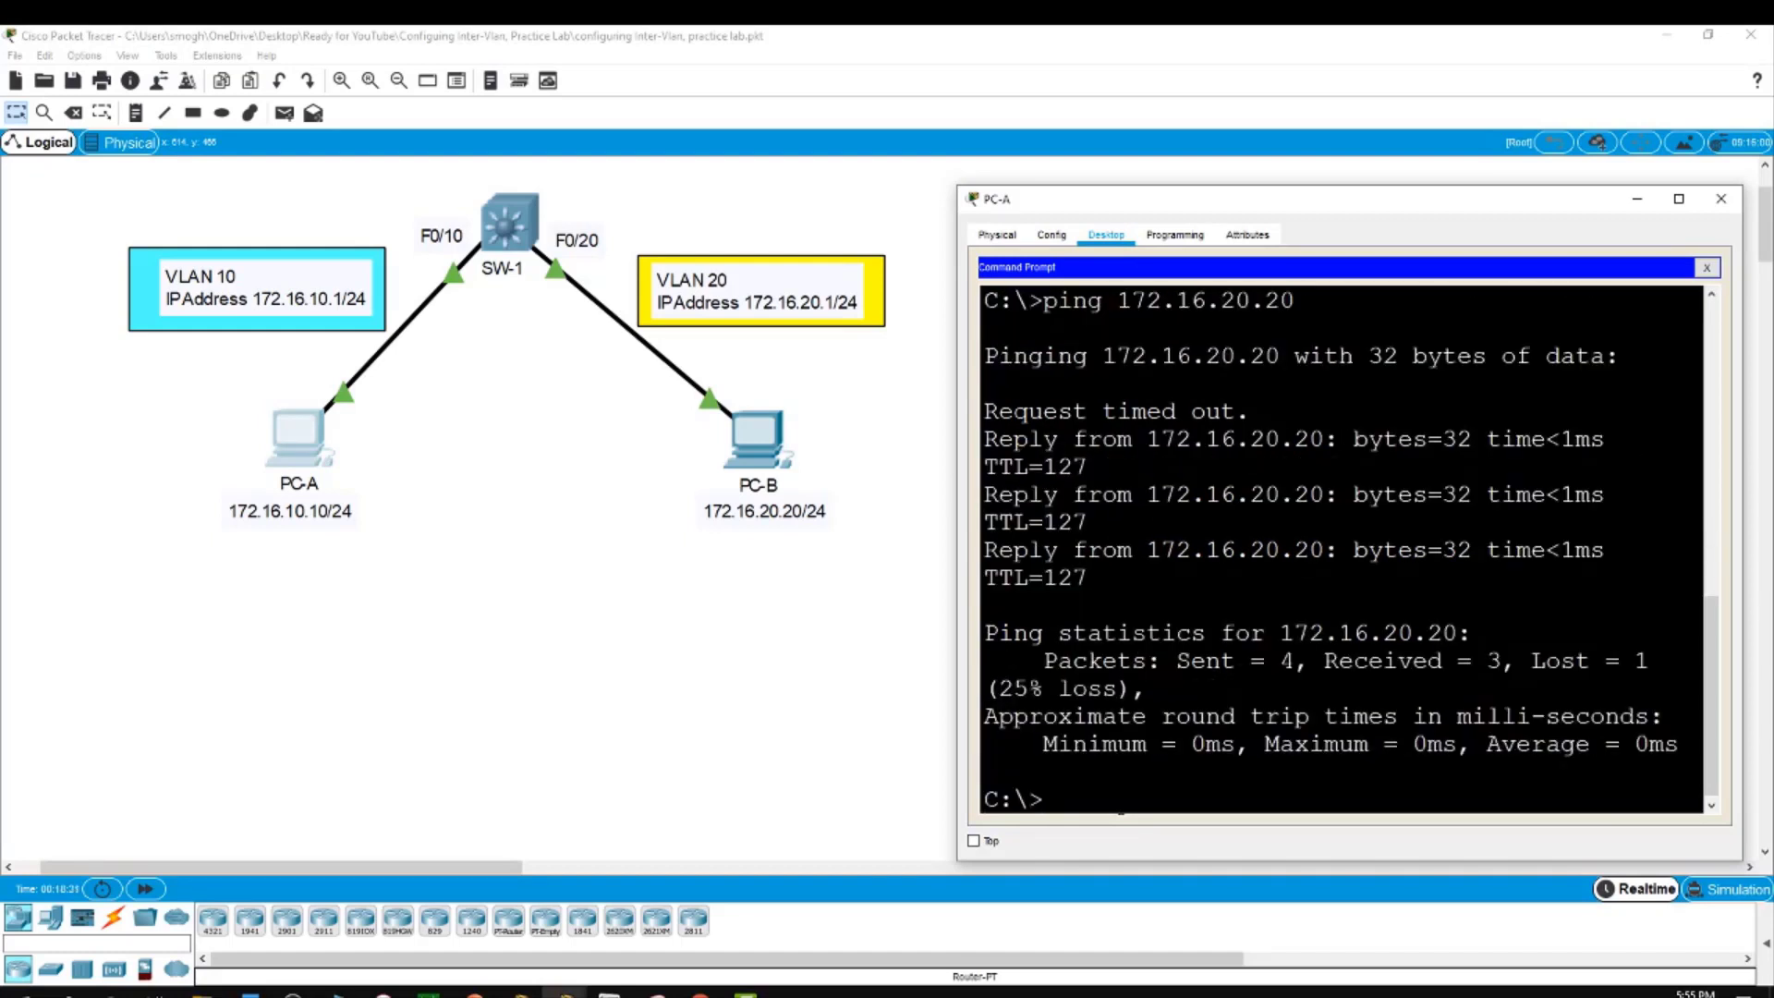
# Close PC-B's IP configuration, open its command prompt and ping PC-A at 172.16.10.10
pyautogui.click(753, 448)
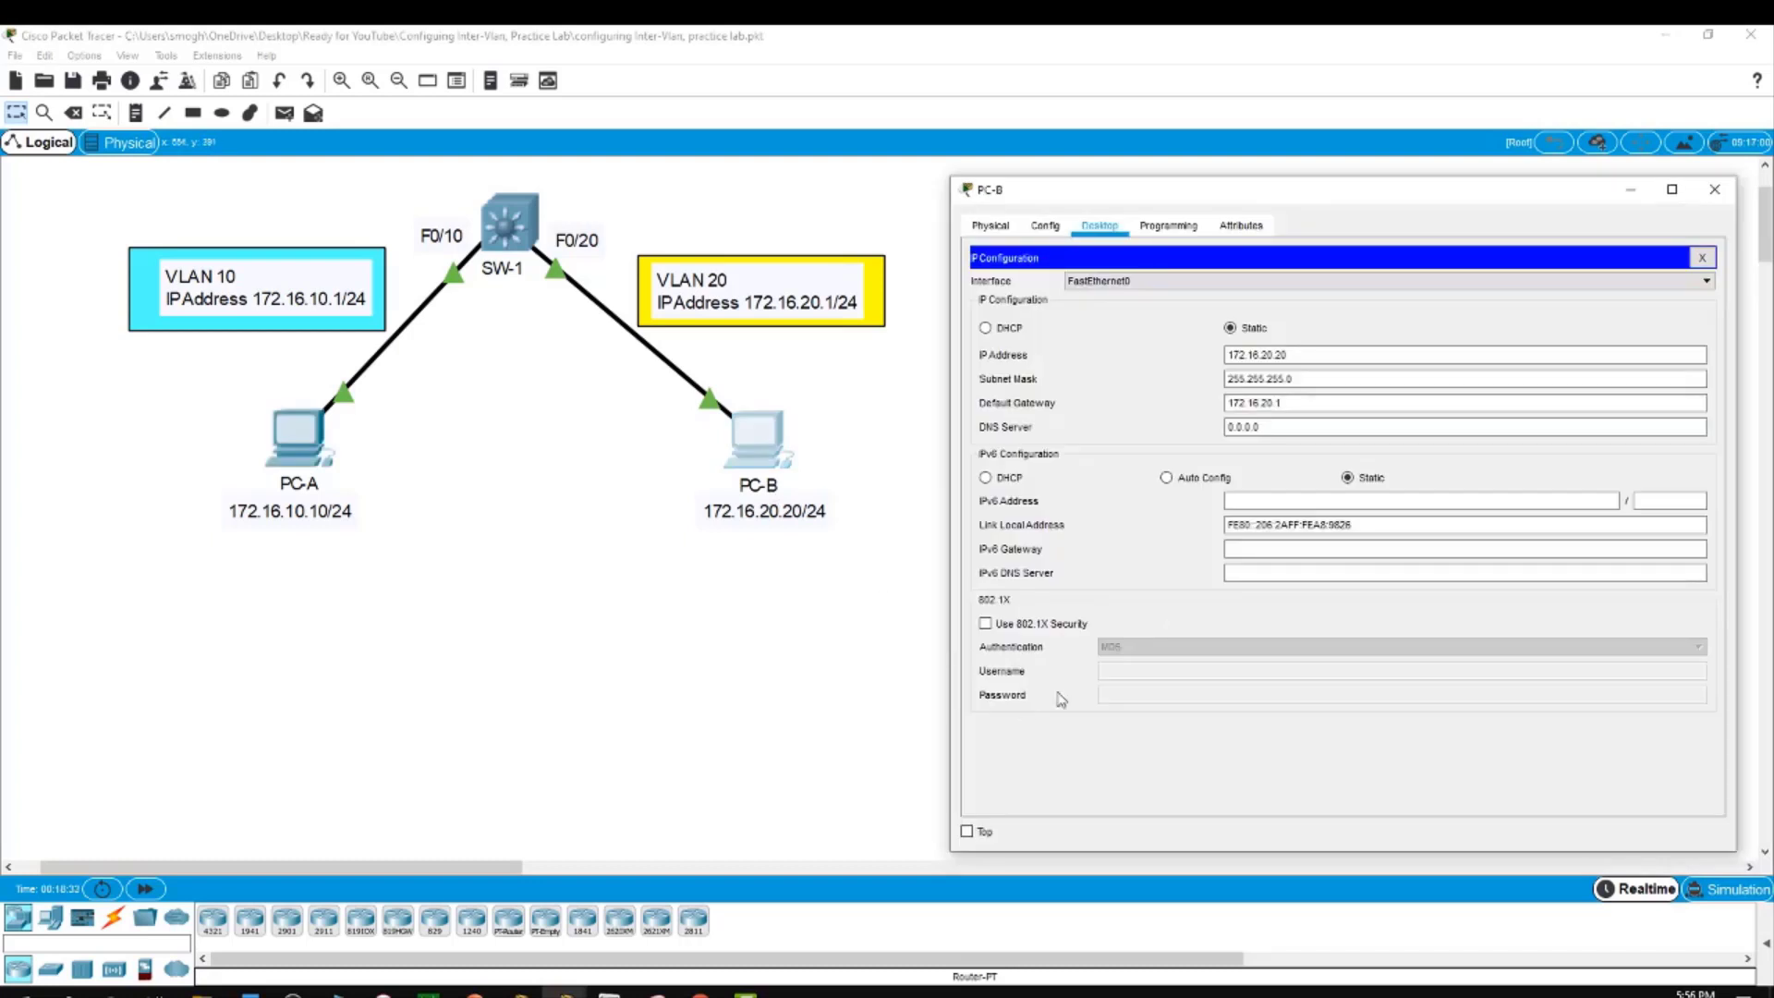
pyautogui.click(1703, 259)
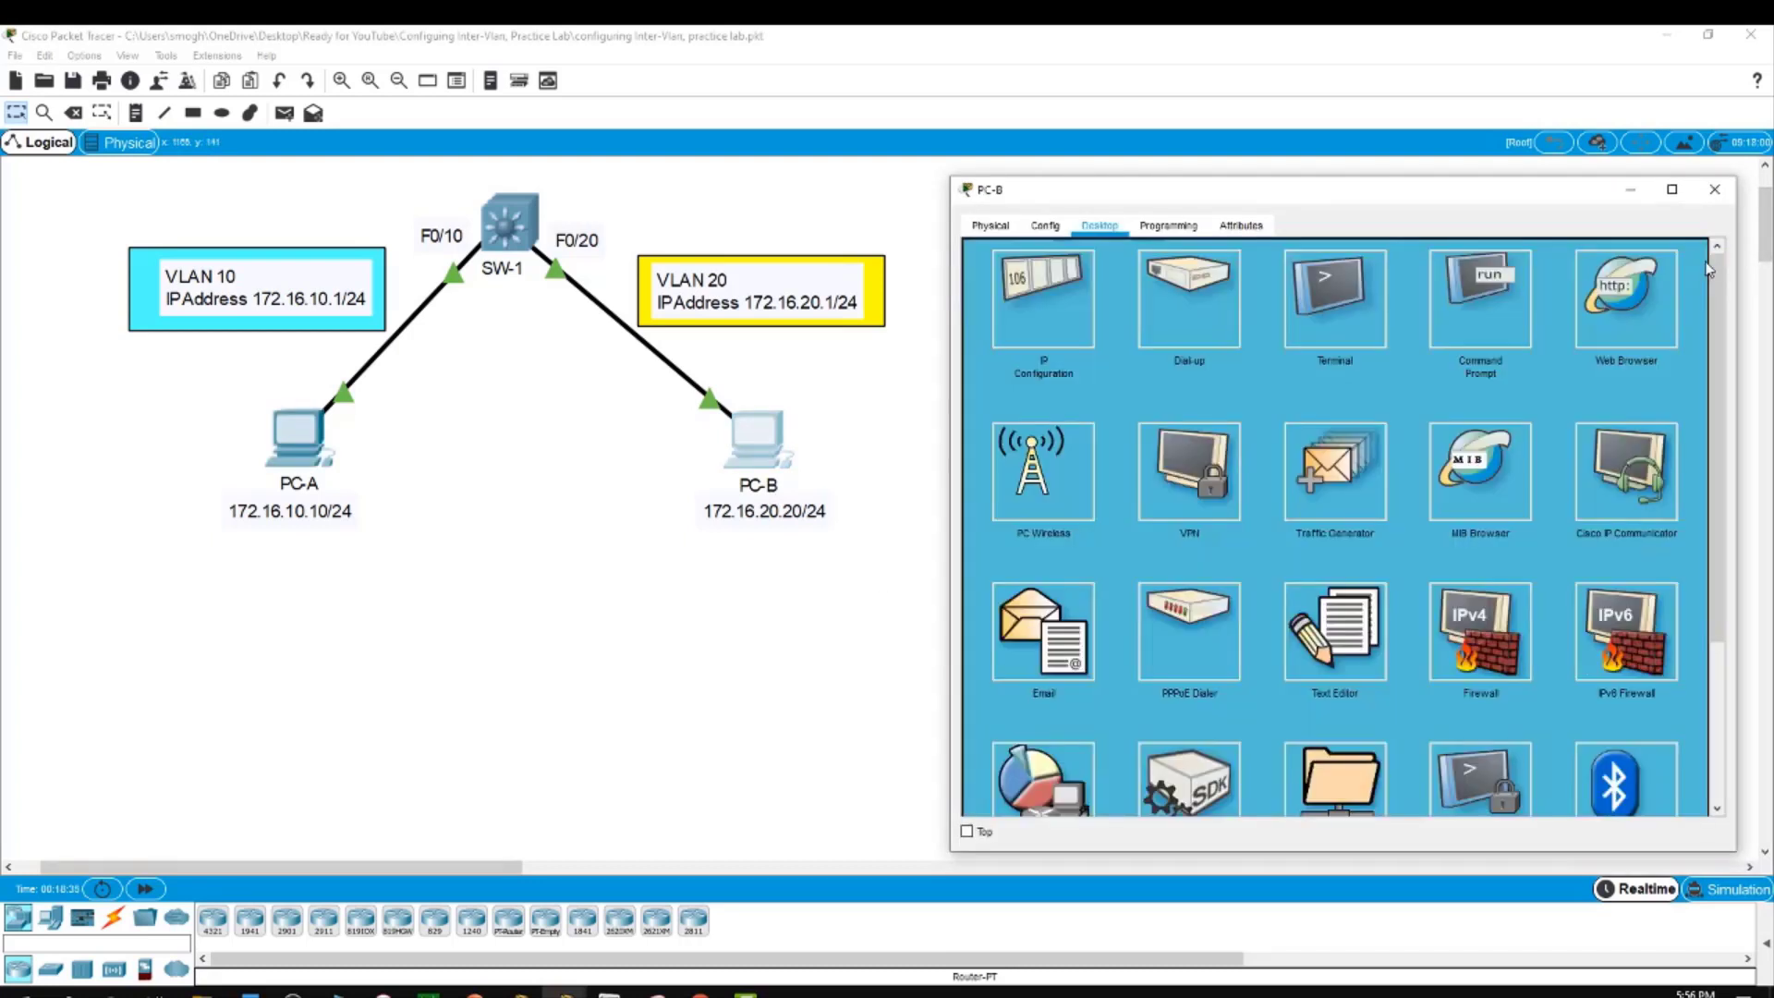
pyautogui.click(1469, 305)
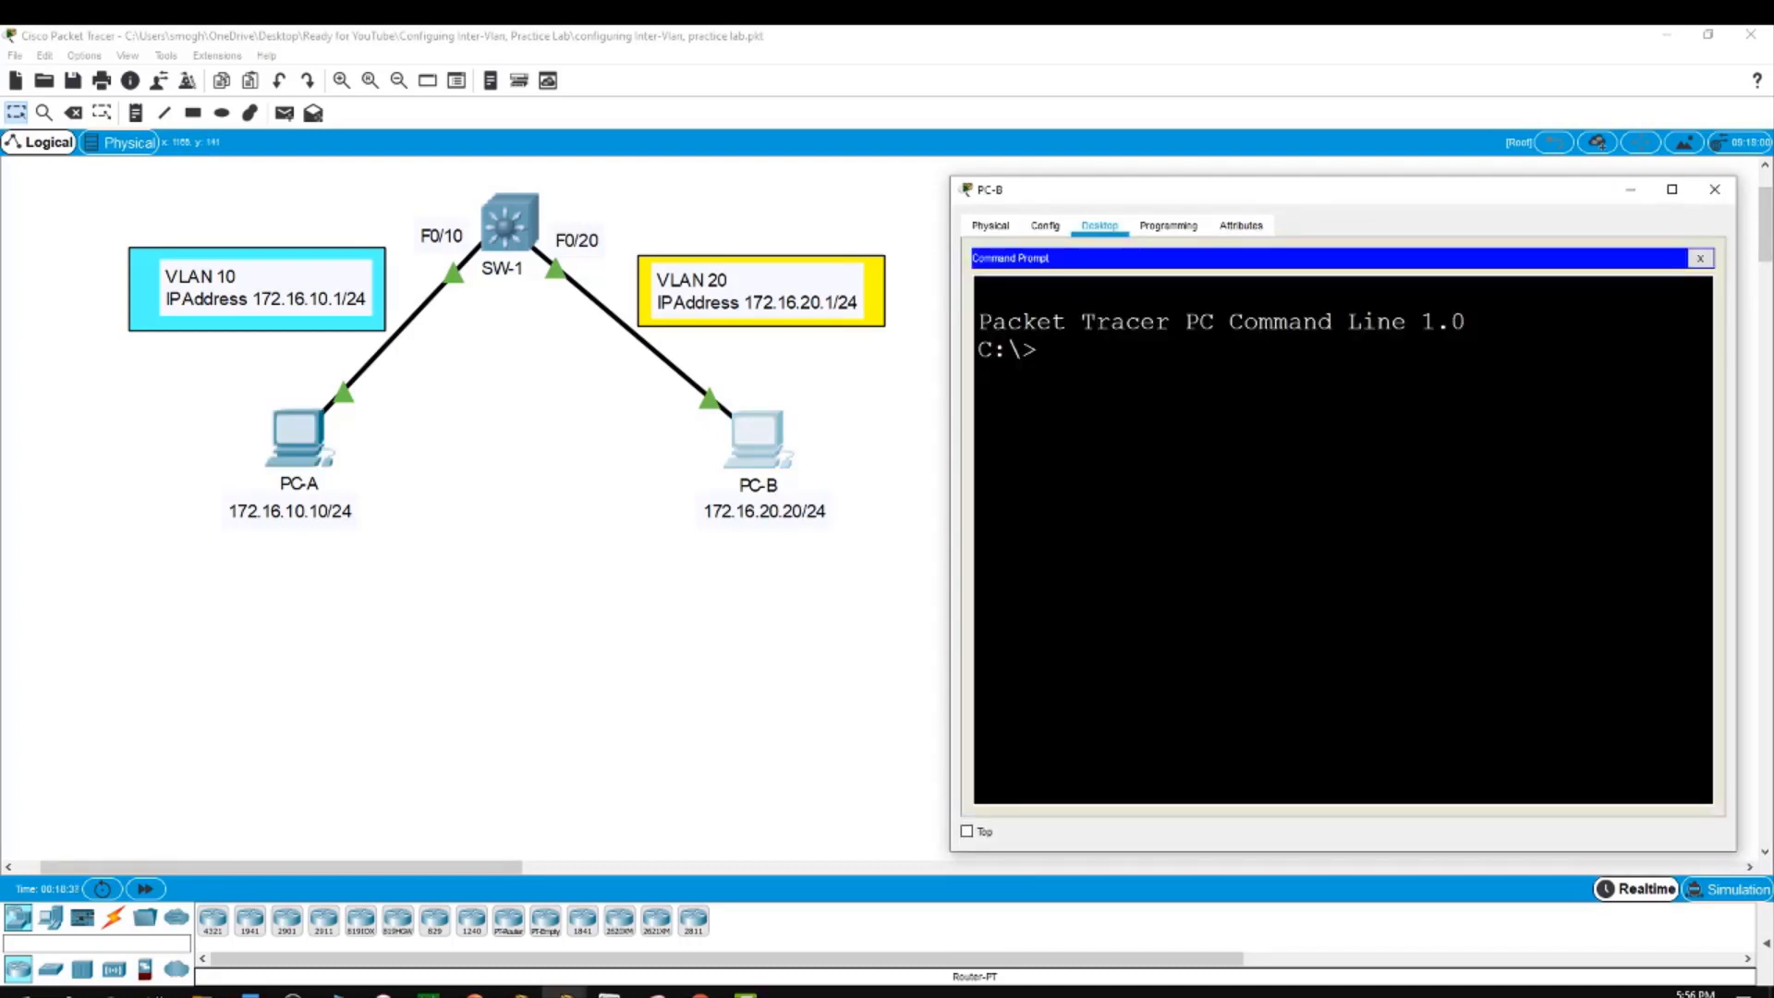
pyautogui.write('ping 172.16.10.10')
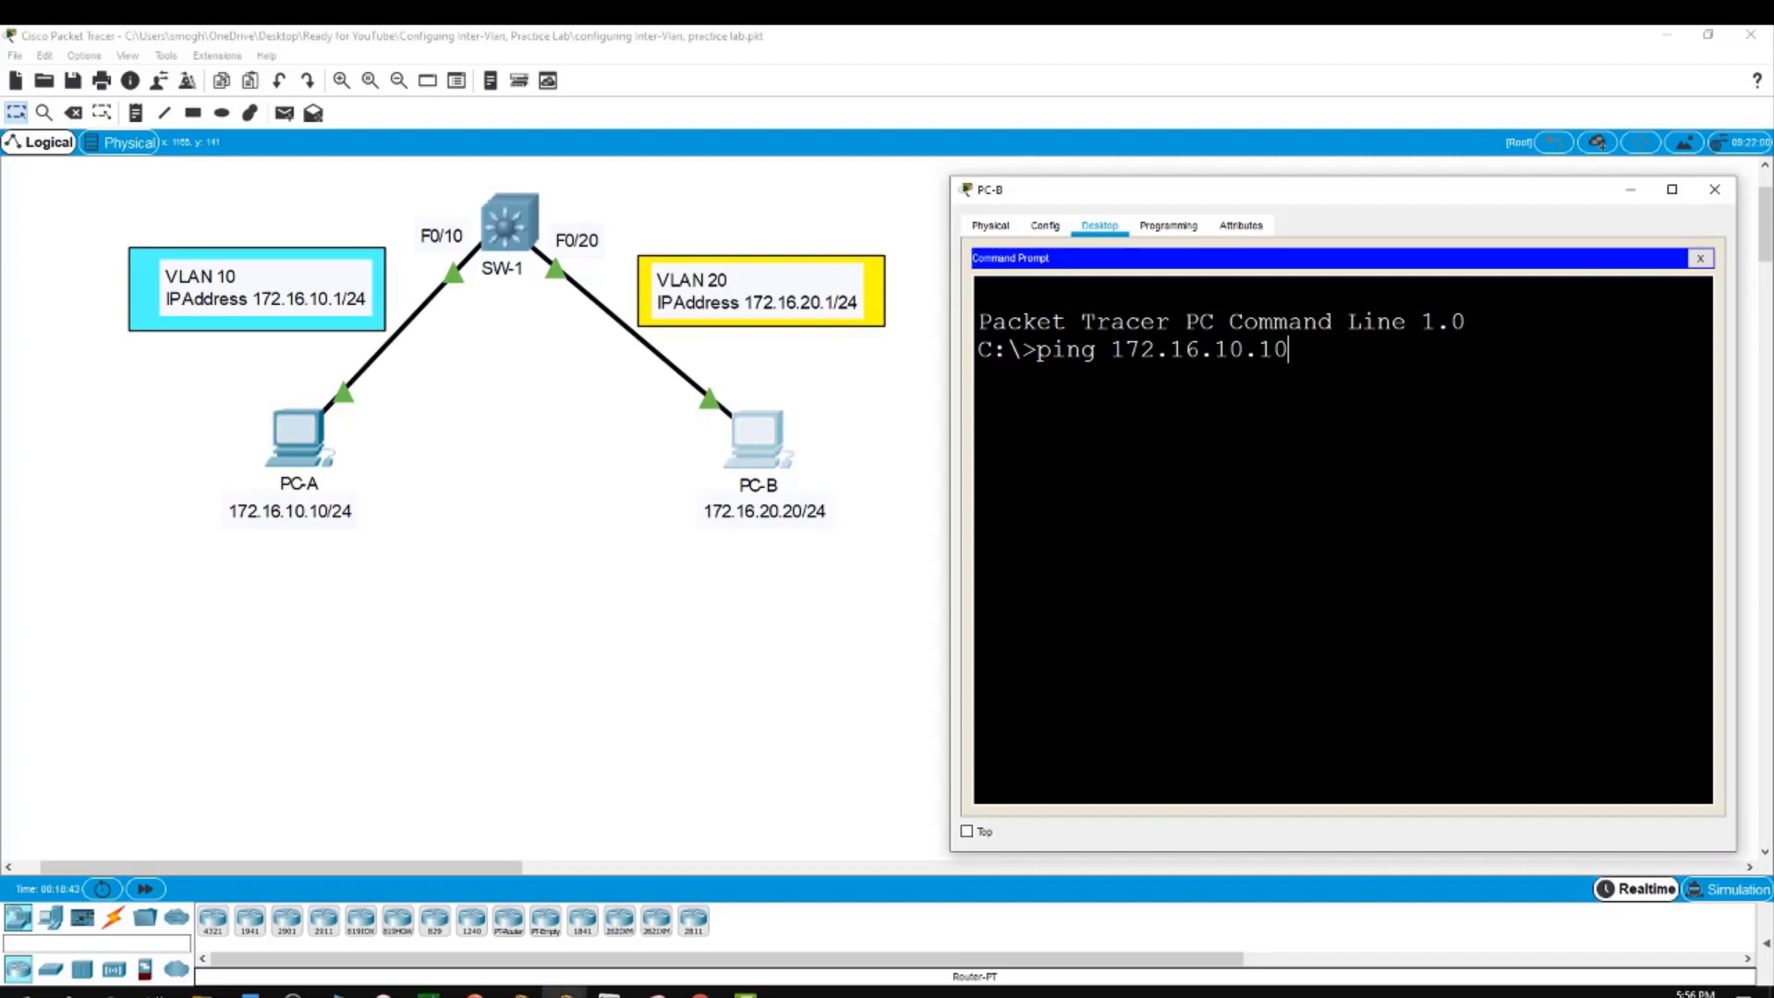
pyautogui.press('Return')
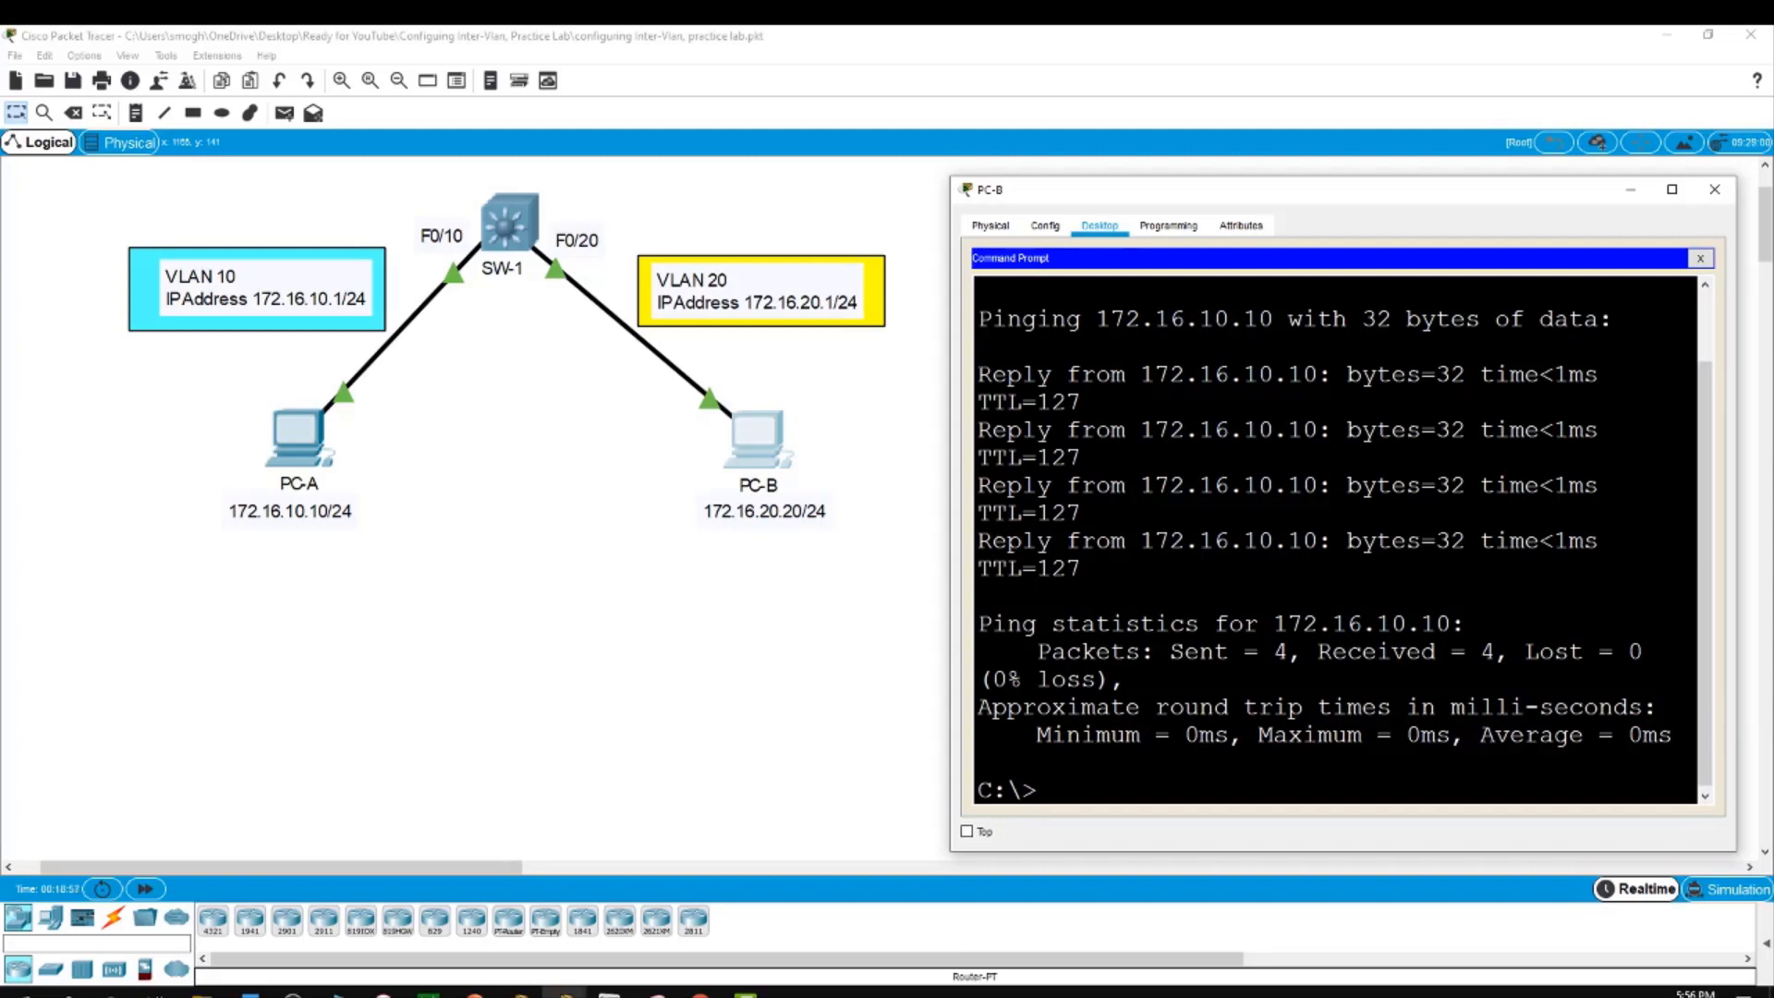
pyautogui.click(801, 636)
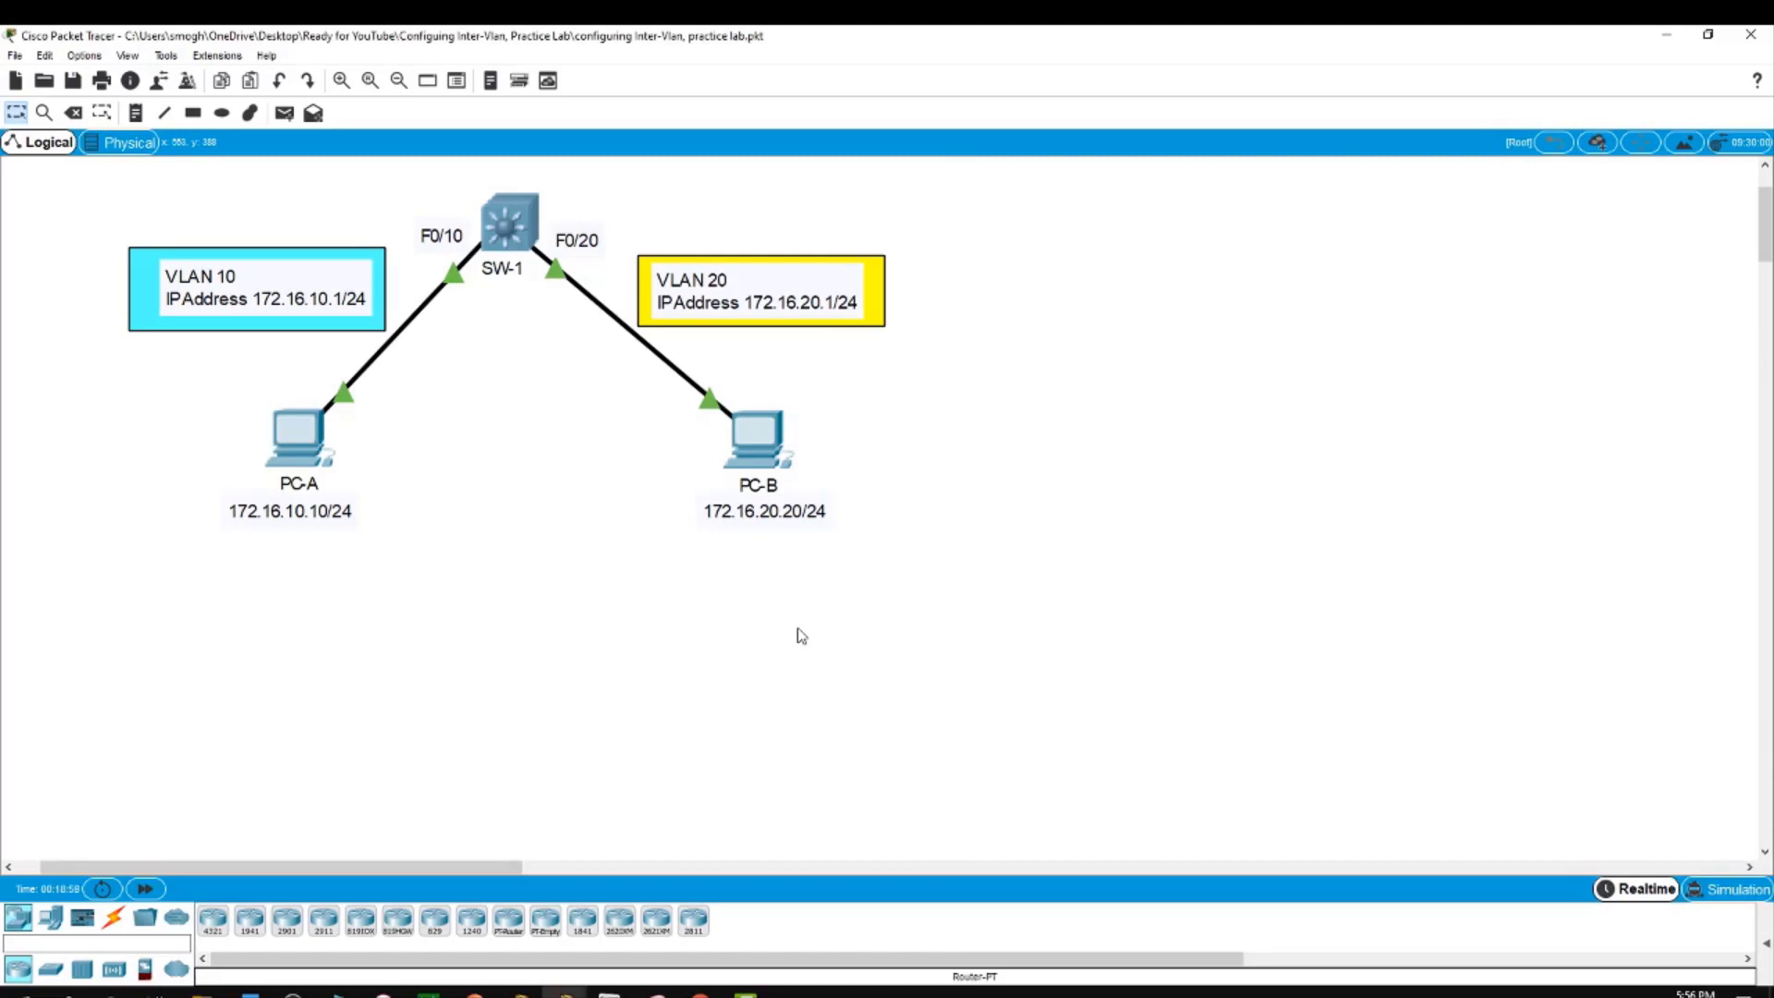